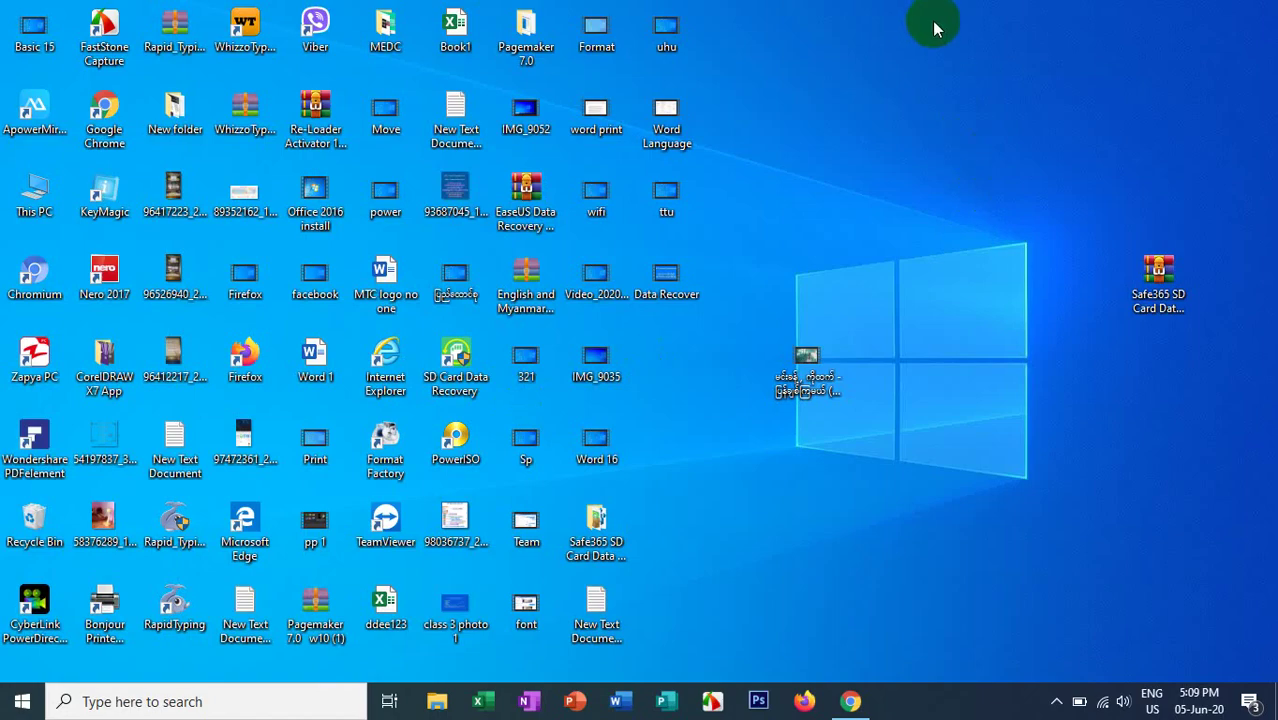
Step: Refresh the desktop twice, then launch Word with the Run command winword
right_click(933, 28)
click(976, 79)
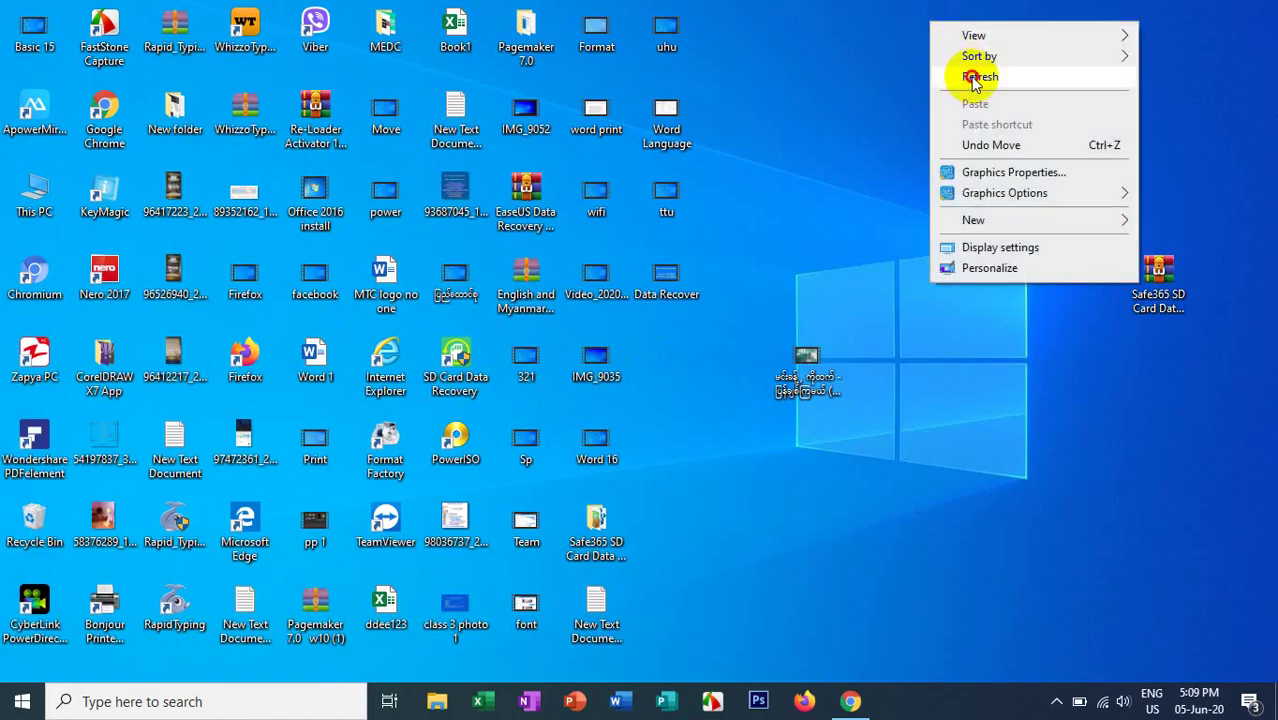
right_click(859, 25)
click(908, 81)
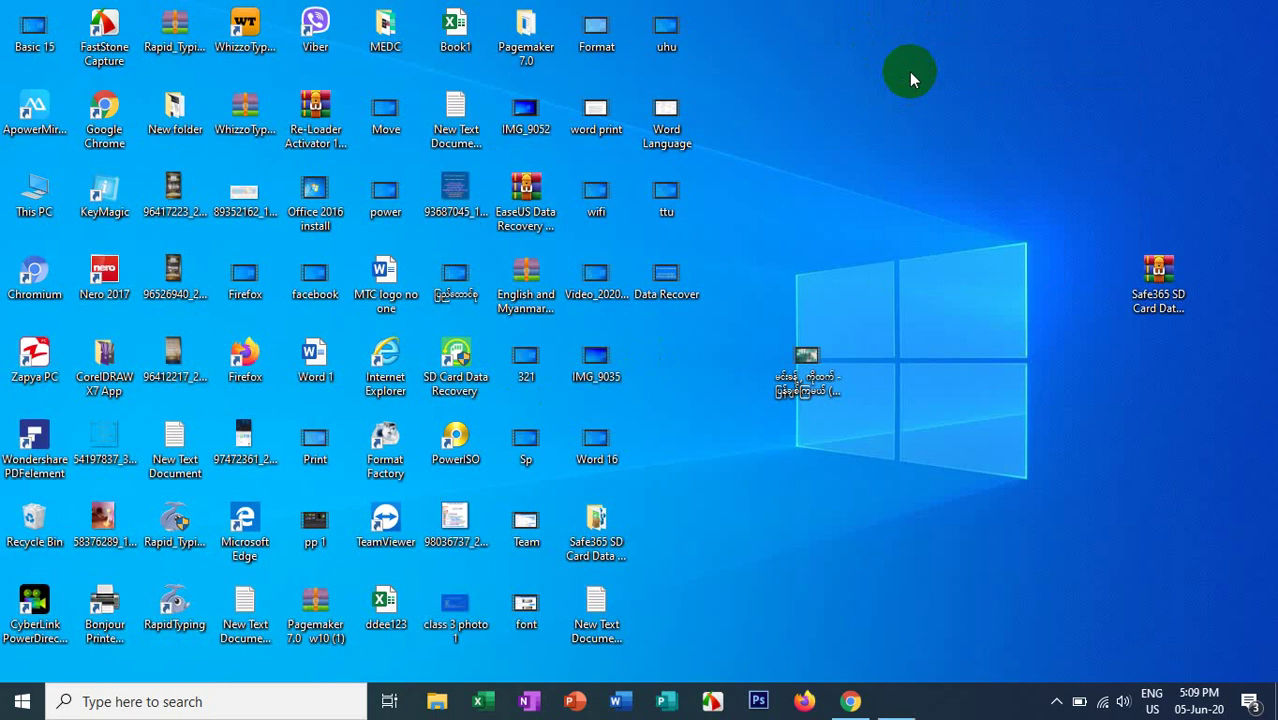
key(super+r)
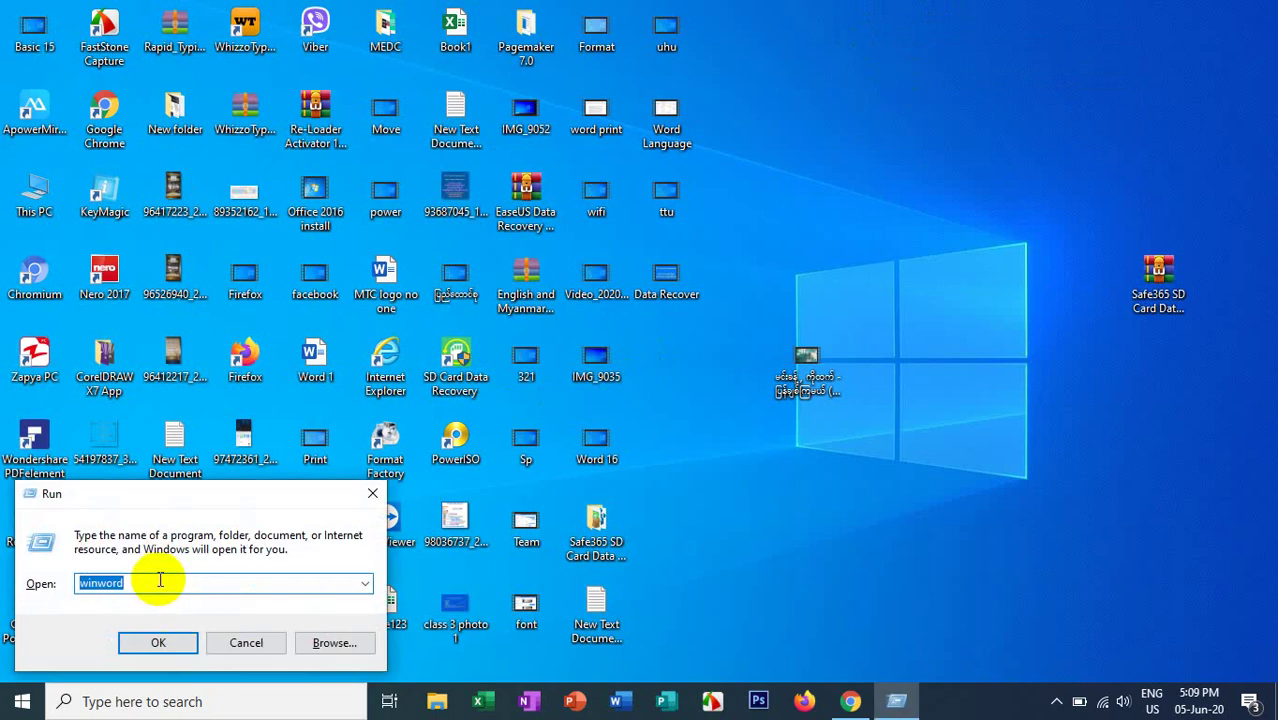
key(Return)
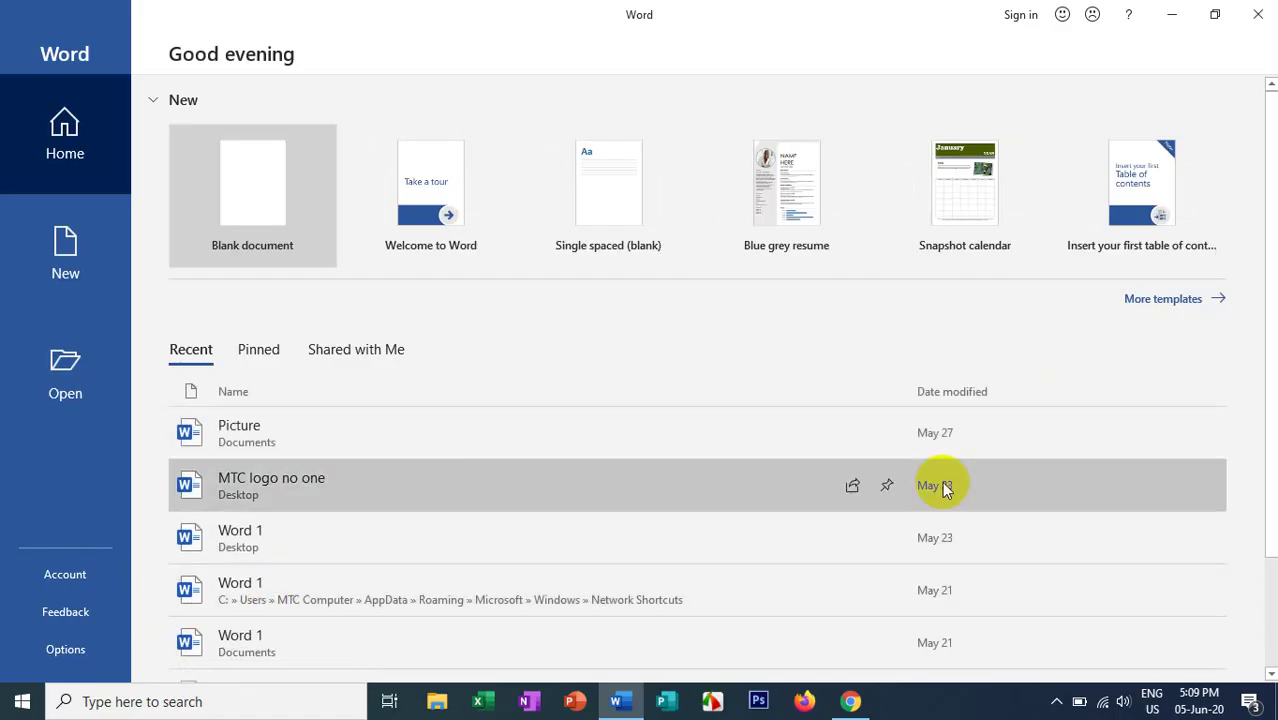
Step: Create a blank document and pick the Star: 5 Points shape from Insert > Shapes
click(251, 194)
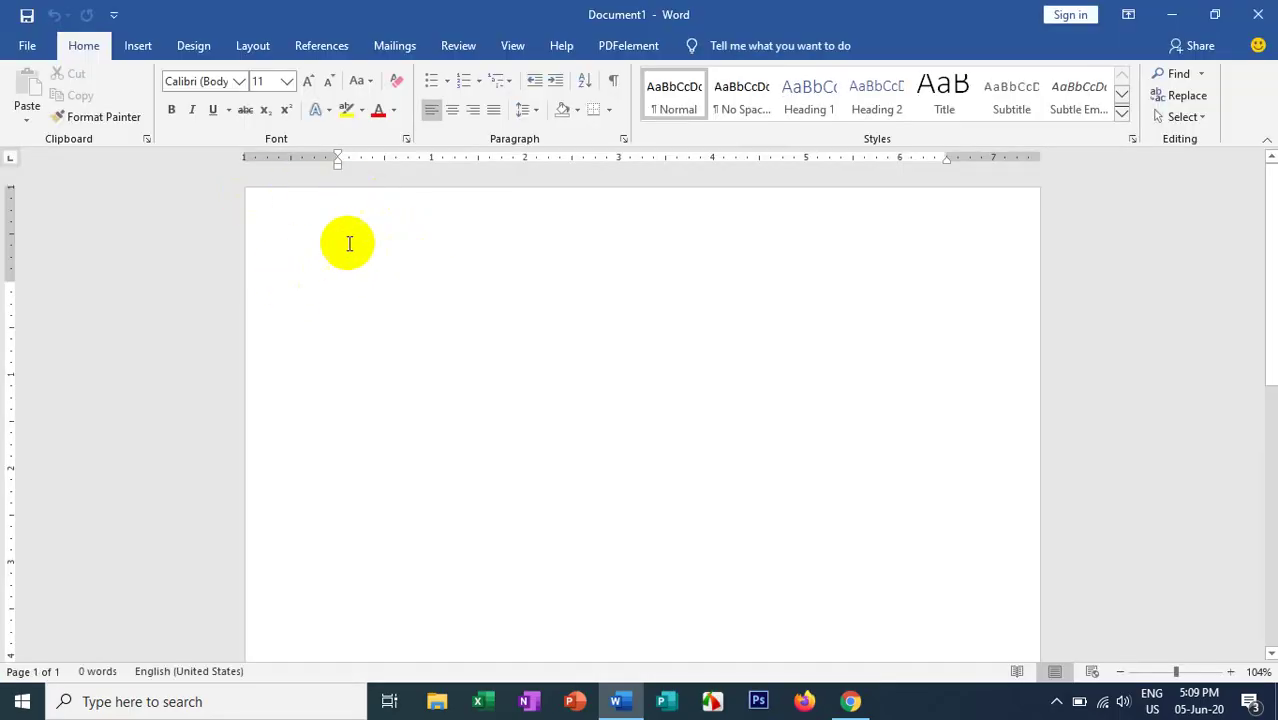
click(140, 50)
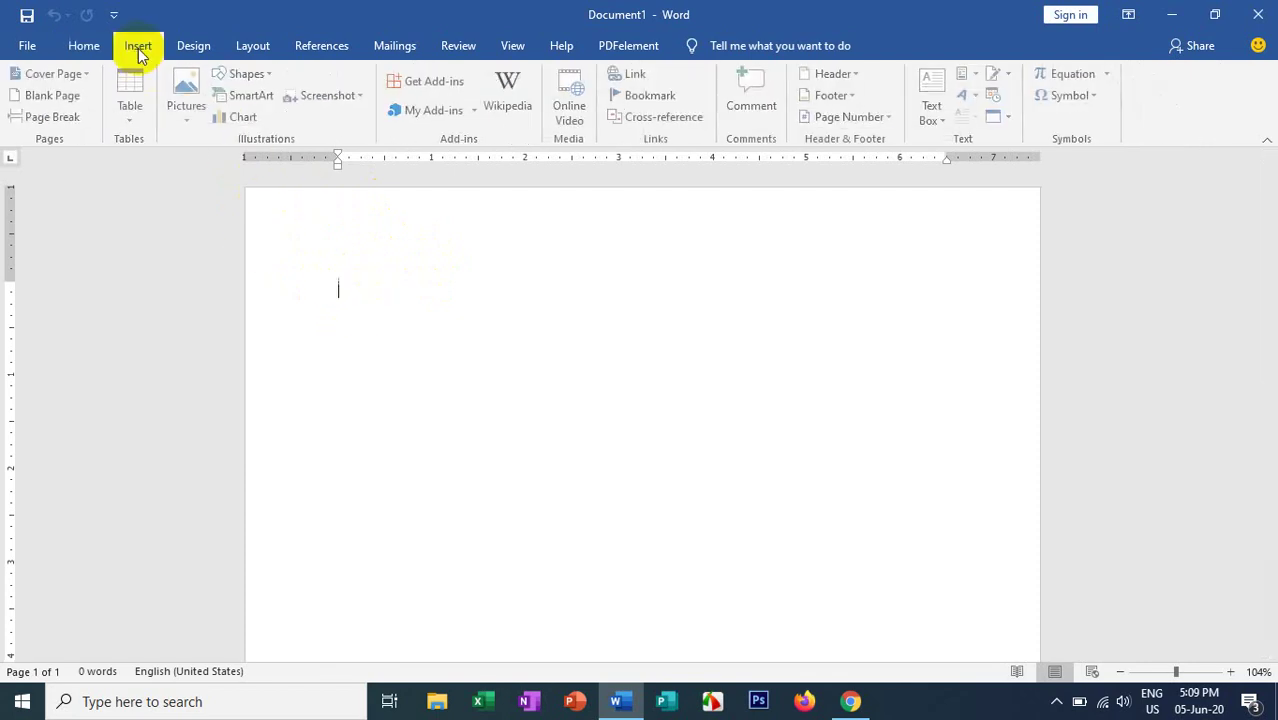
click(262, 76)
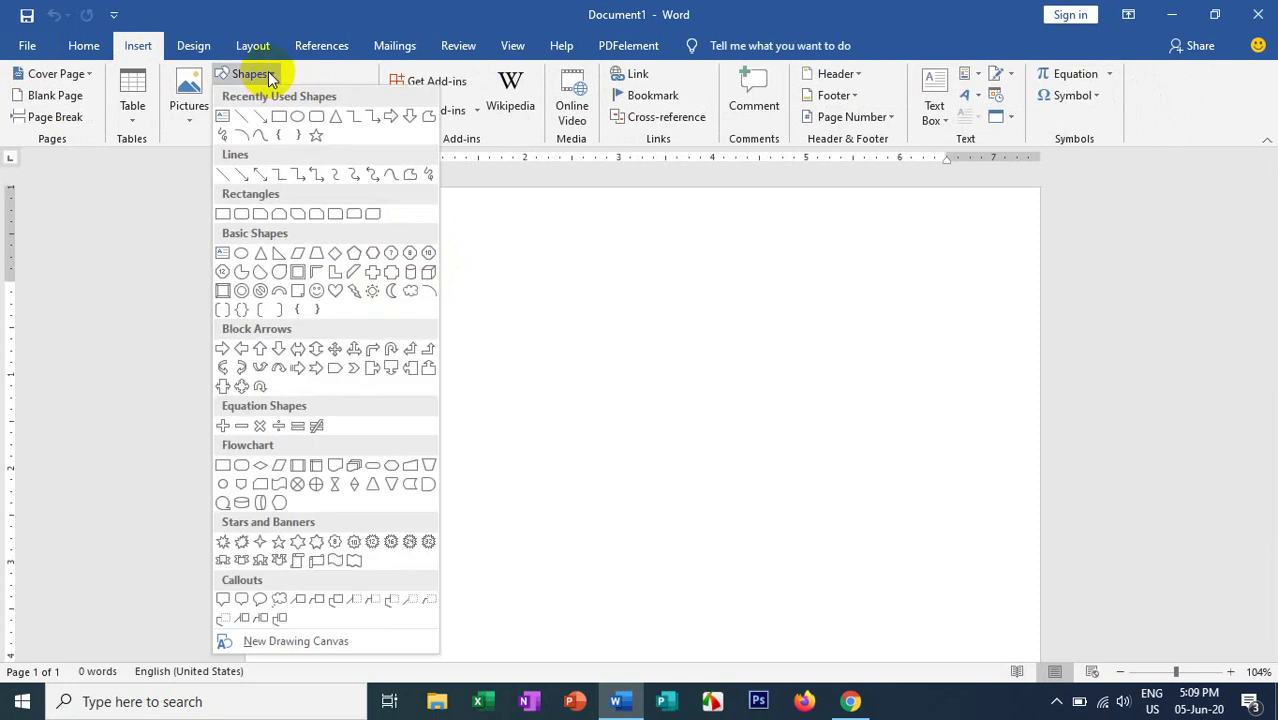
click(268, 76)
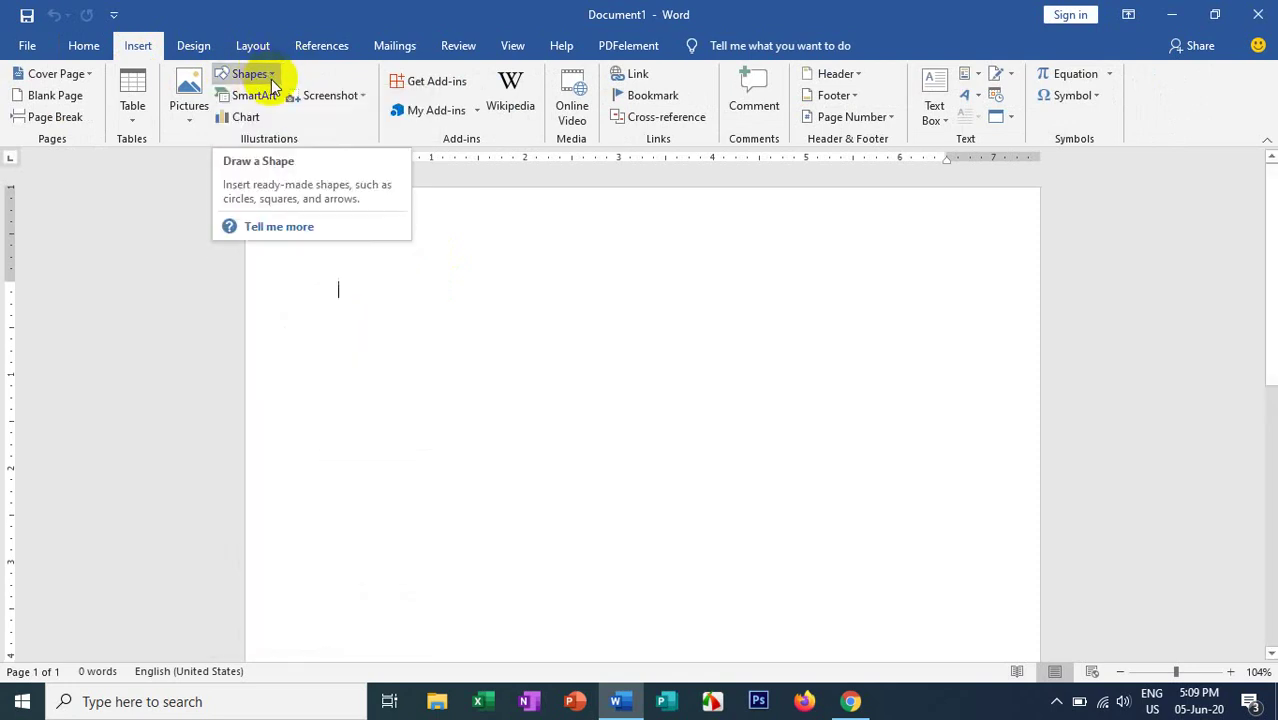
click(276, 76)
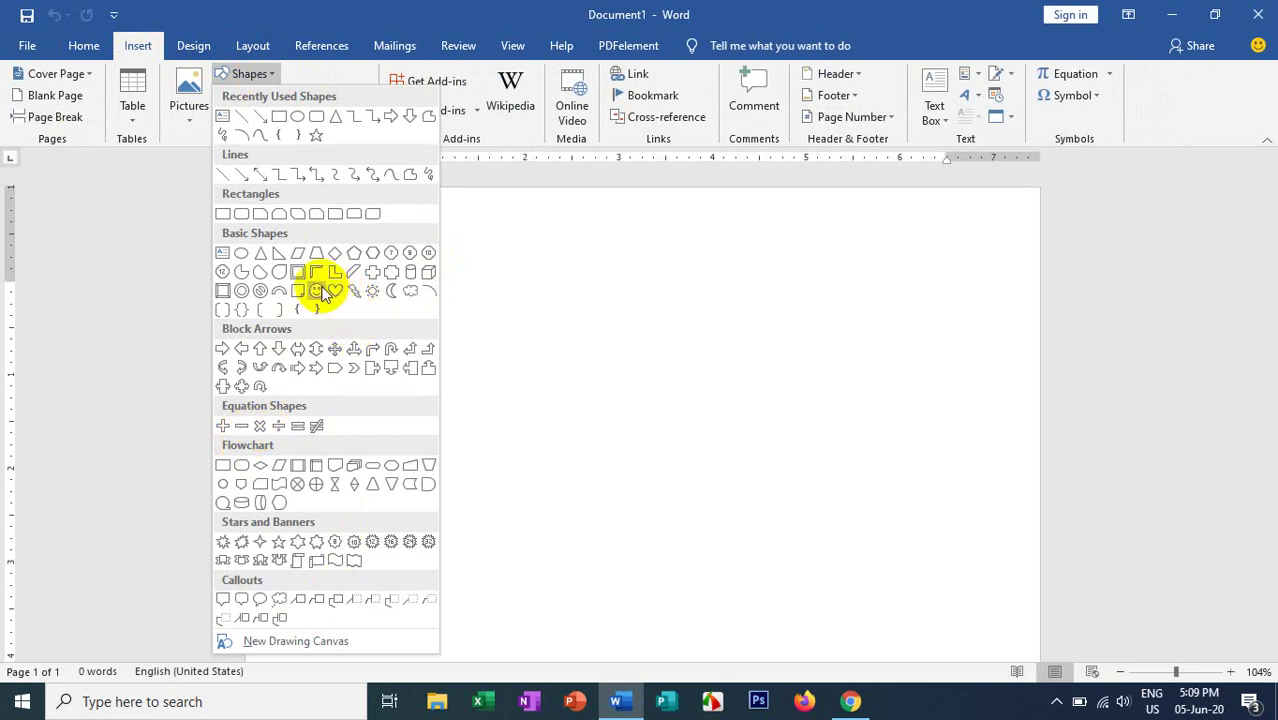
click(316, 137)
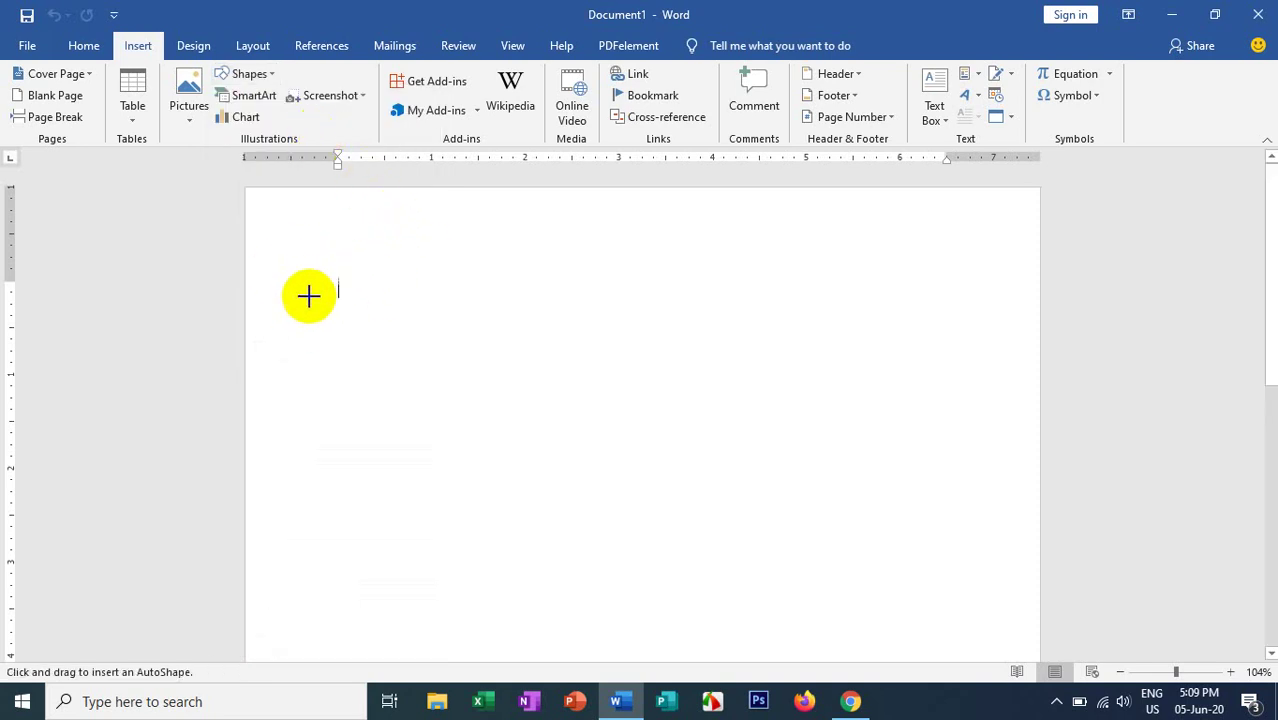
Step: Draw a large five-point star at the page's top left and apply the yellow gradient style
mouse_move(325, 237)
mouse_down()
mouse_move(649, 470)
mouse_move(391, 371)
mouse_move(437, 417)
mouse_move(562, 478)
mouse_move(652, 486)
mouse_move(640, 508)
mouse_up()
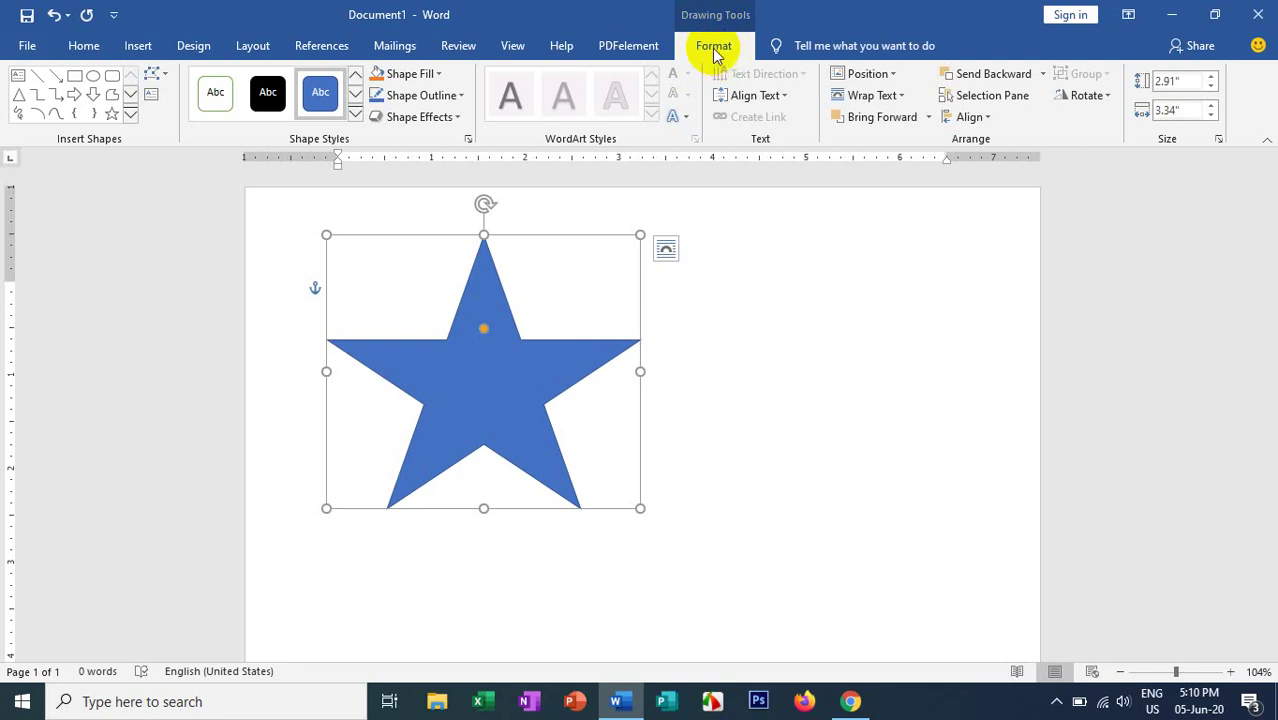
click(355, 114)
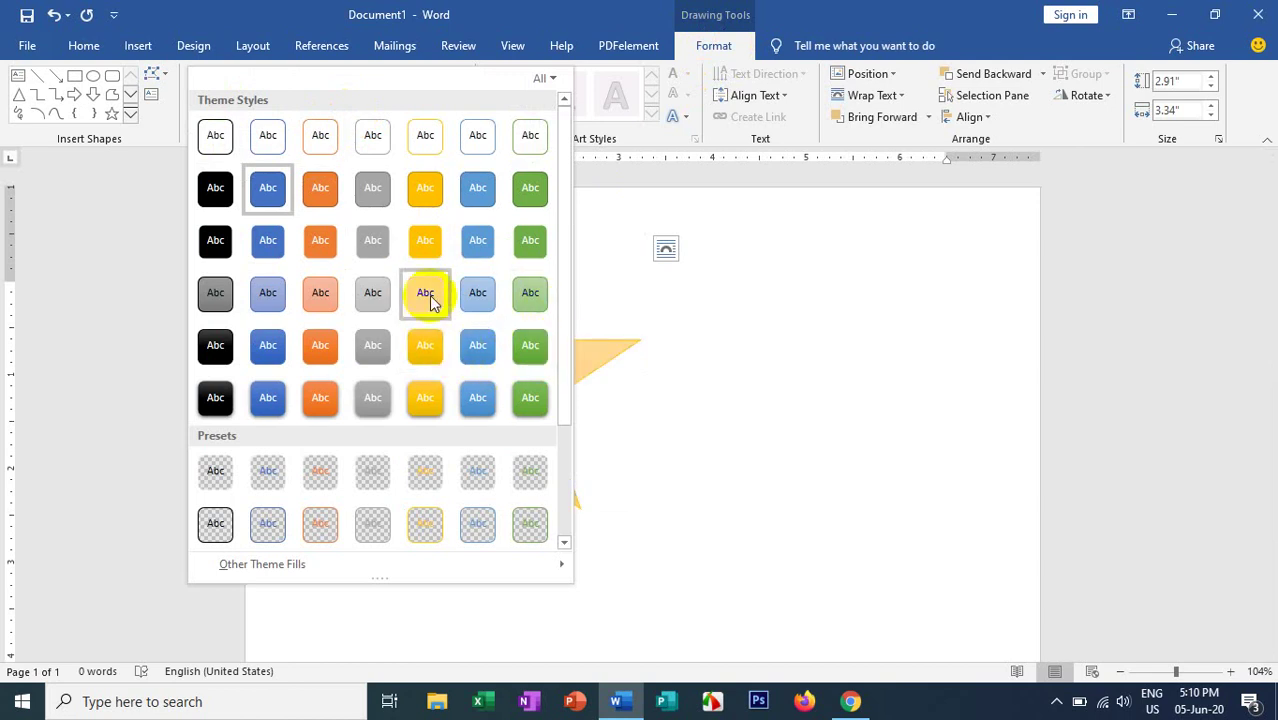
click(423, 346)
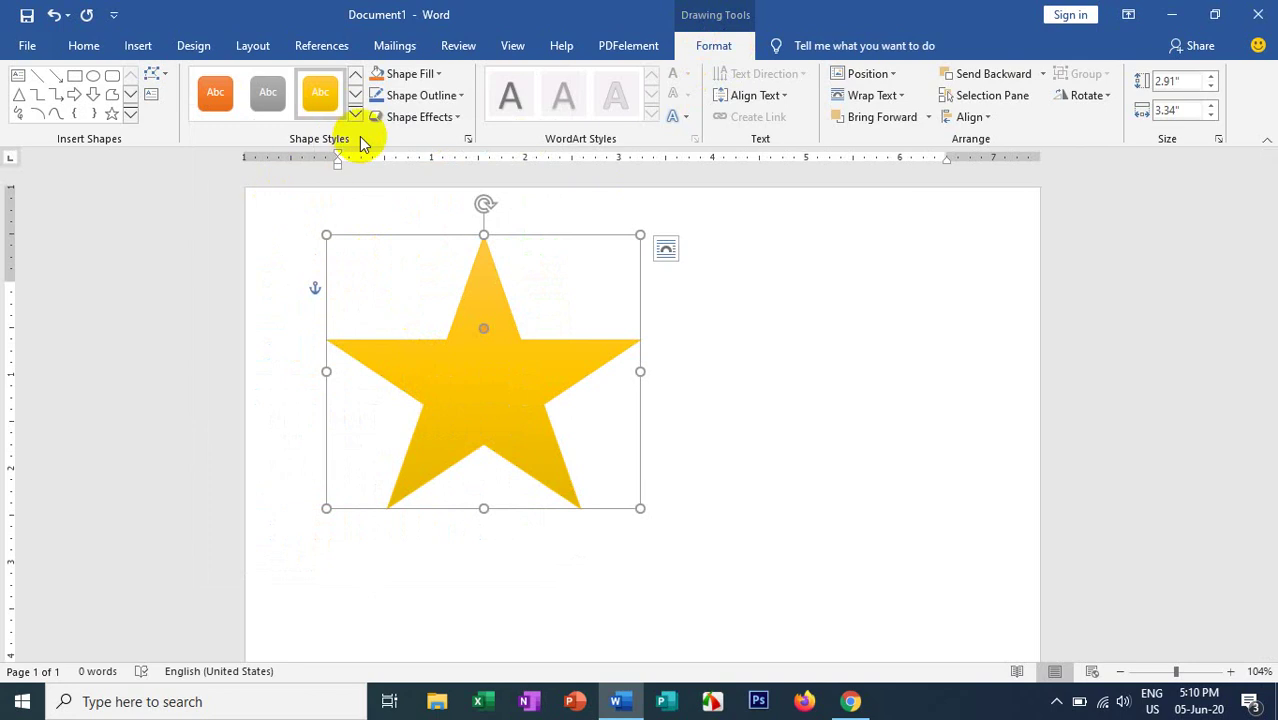
click(441, 76)
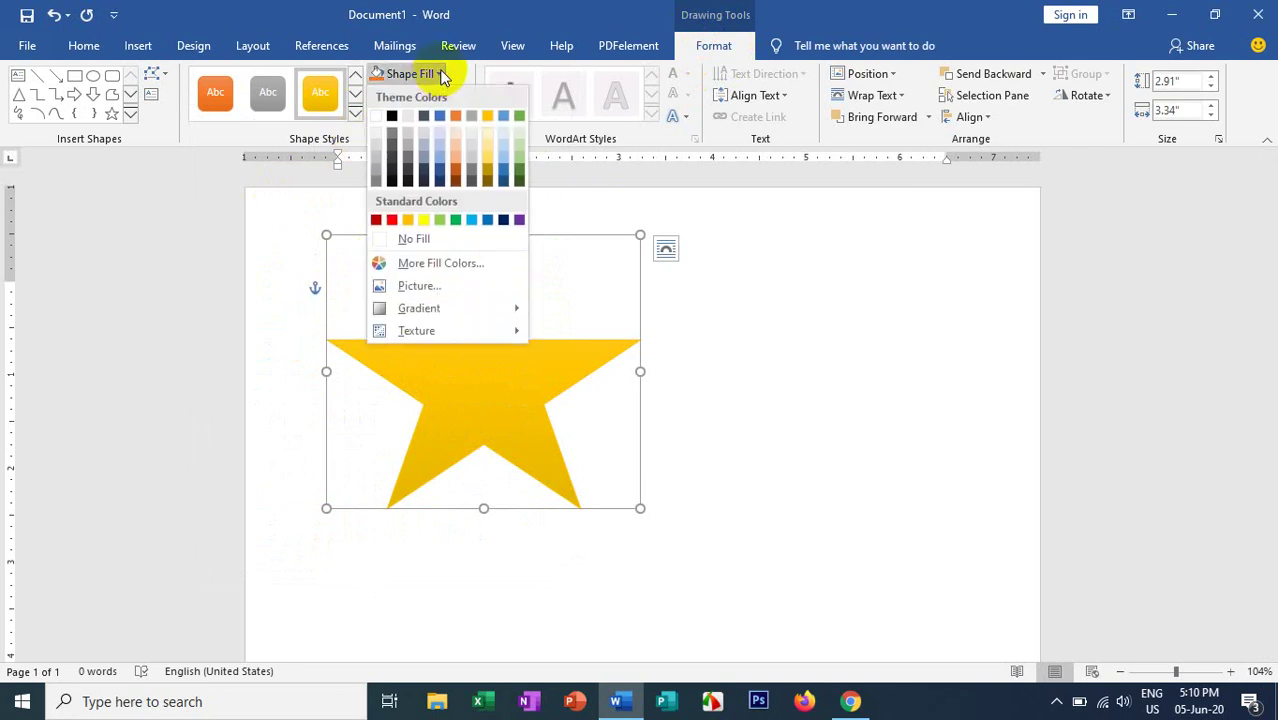
Step: Fill the star Gold, Darker 25% and give it a 3 pt red dashed outline
click(487, 167)
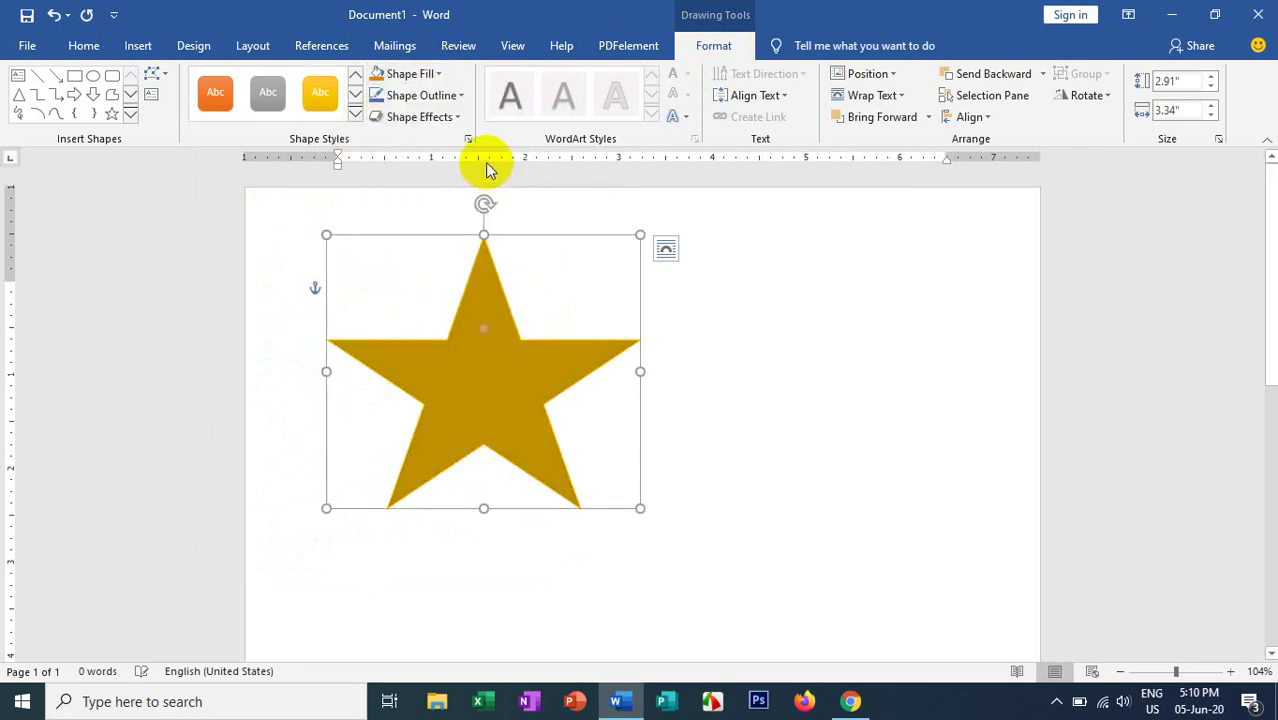
click(462, 96)
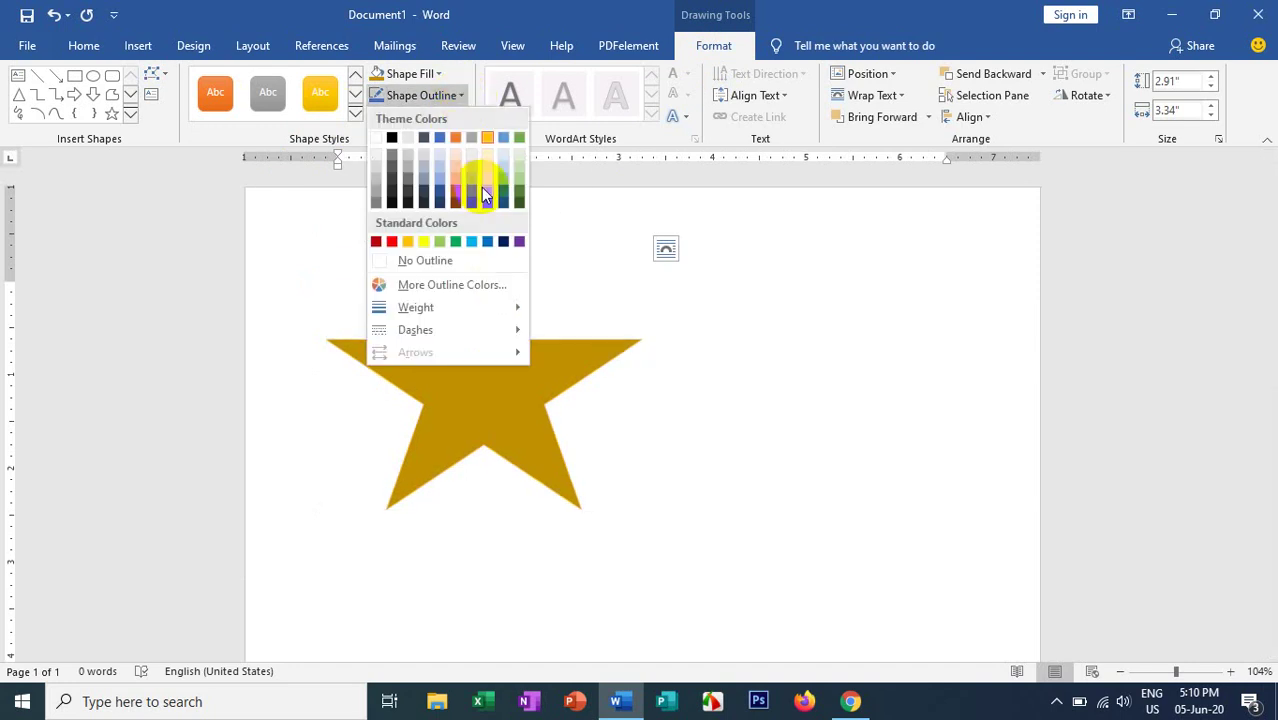
mouse_move(478, 318)
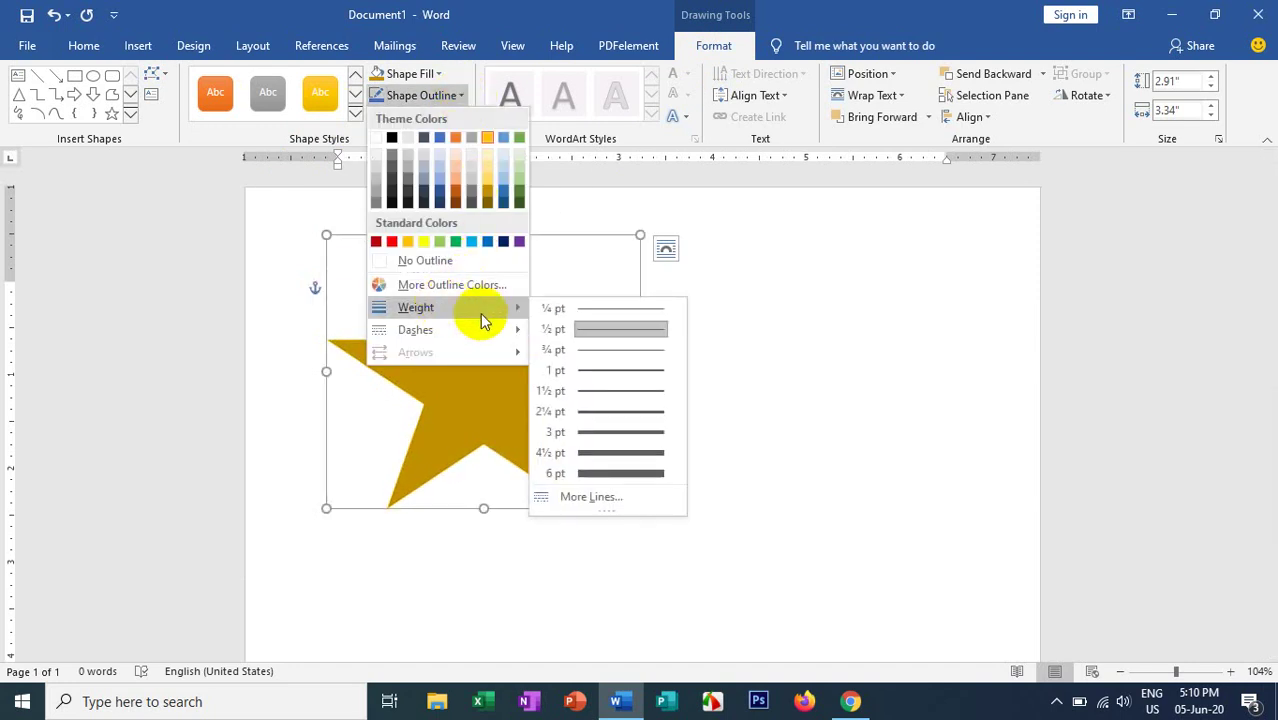
click(579, 432)
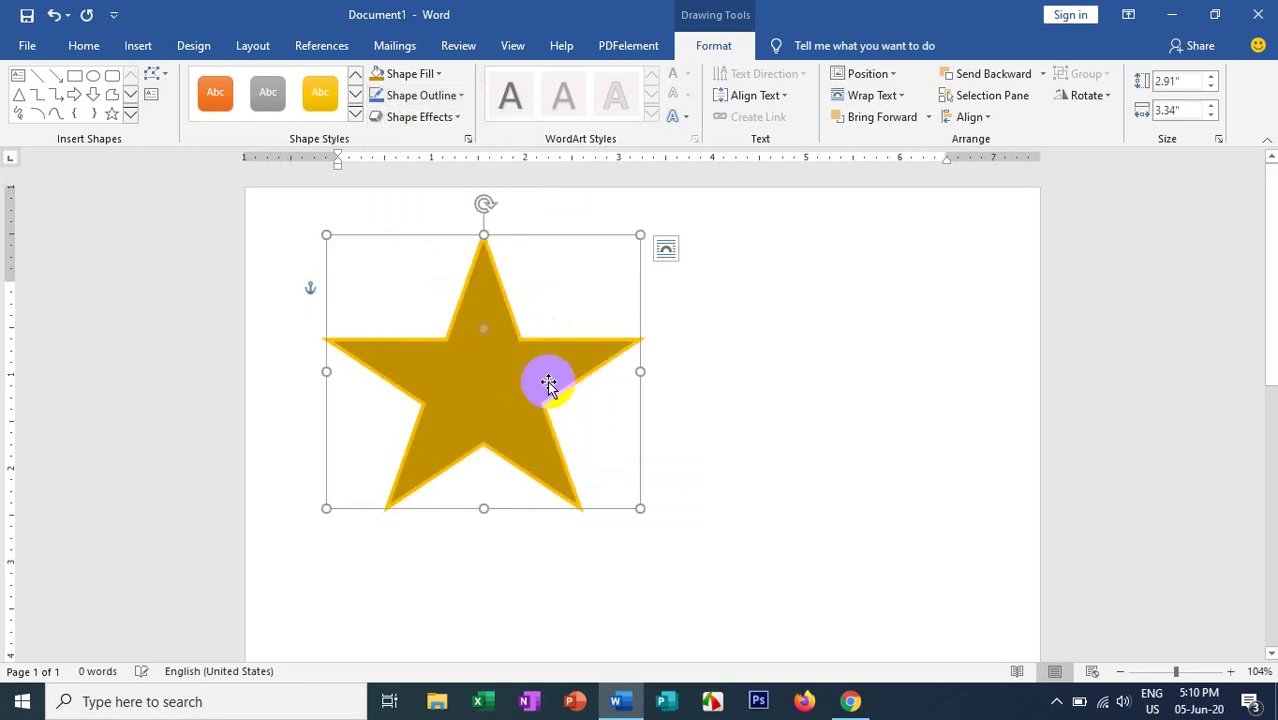
click(459, 97)
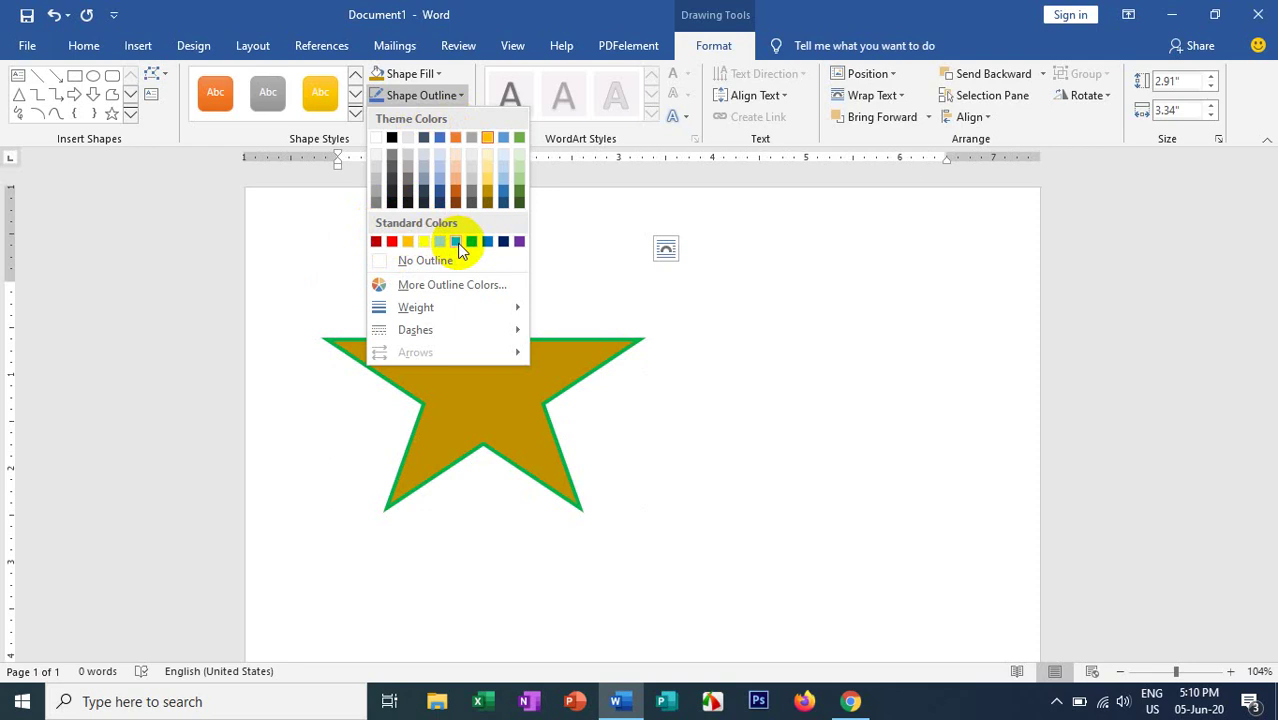
click(395, 242)
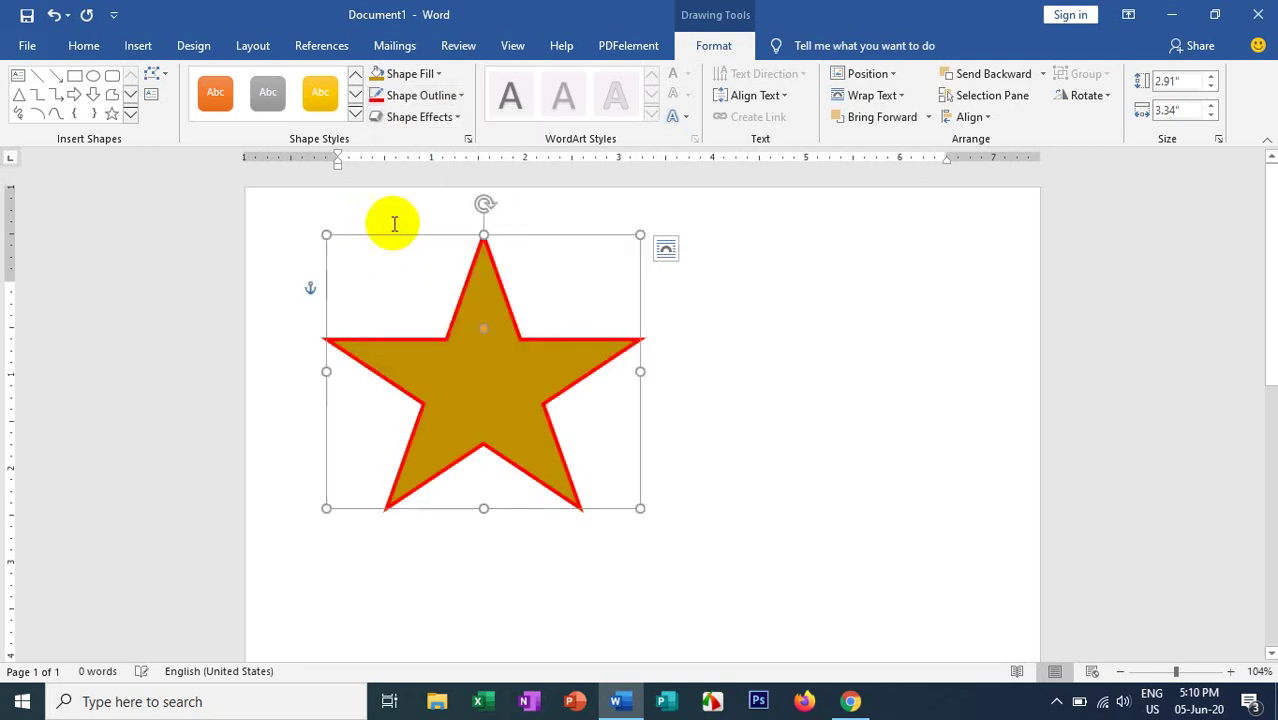
click(435, 95)
mouse_move(412, 332)
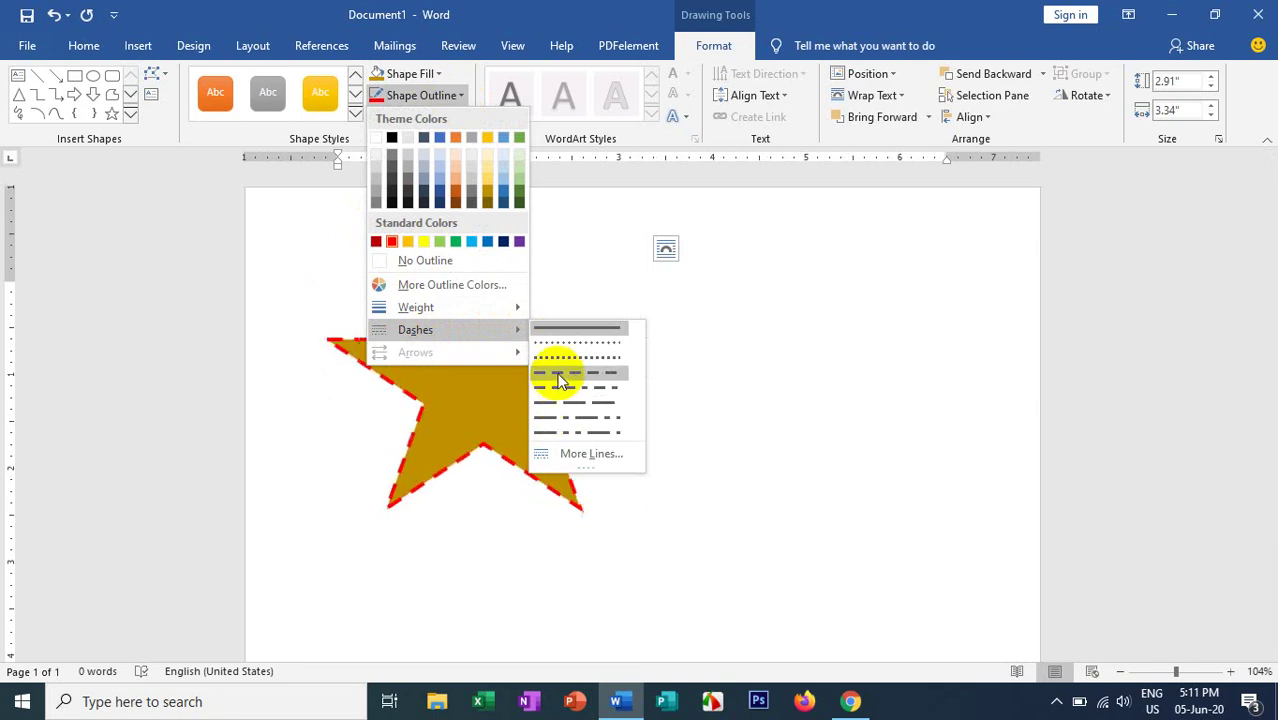
click(561, 360)
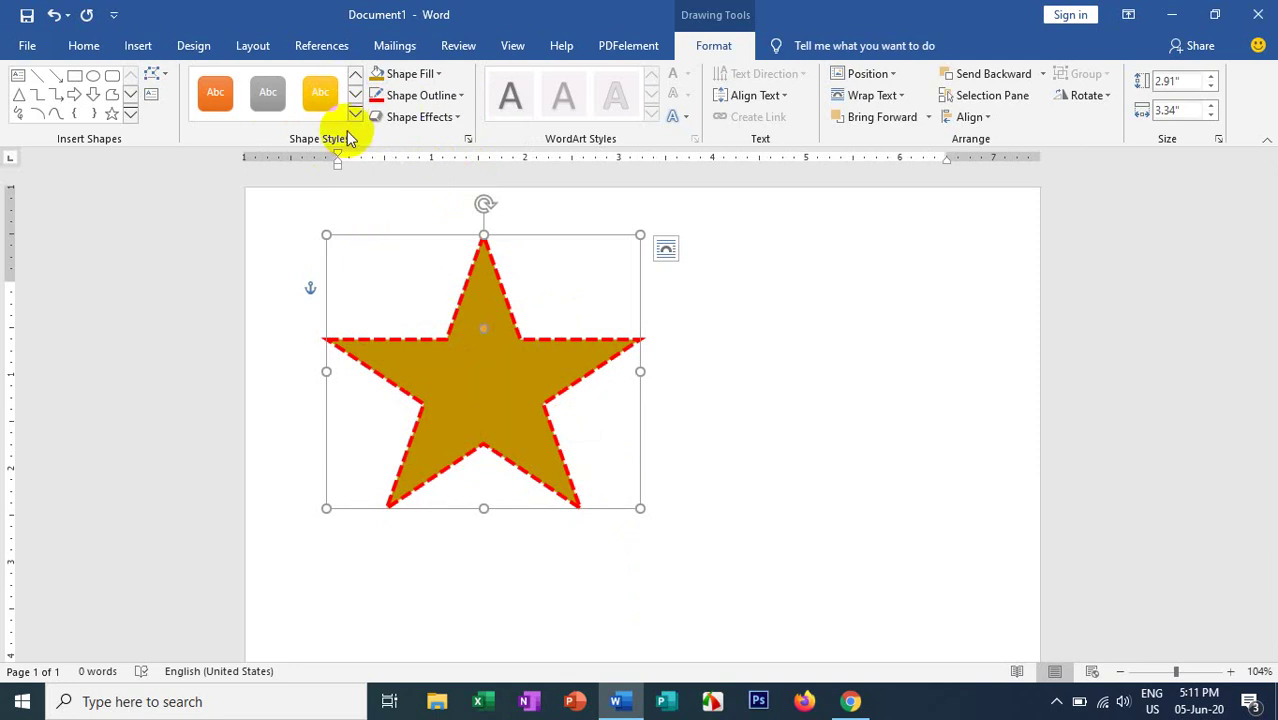
Step: Apply the Preset 5 shape effect to the star for a bevelled, shadowed 3-D look
click(513, 428)
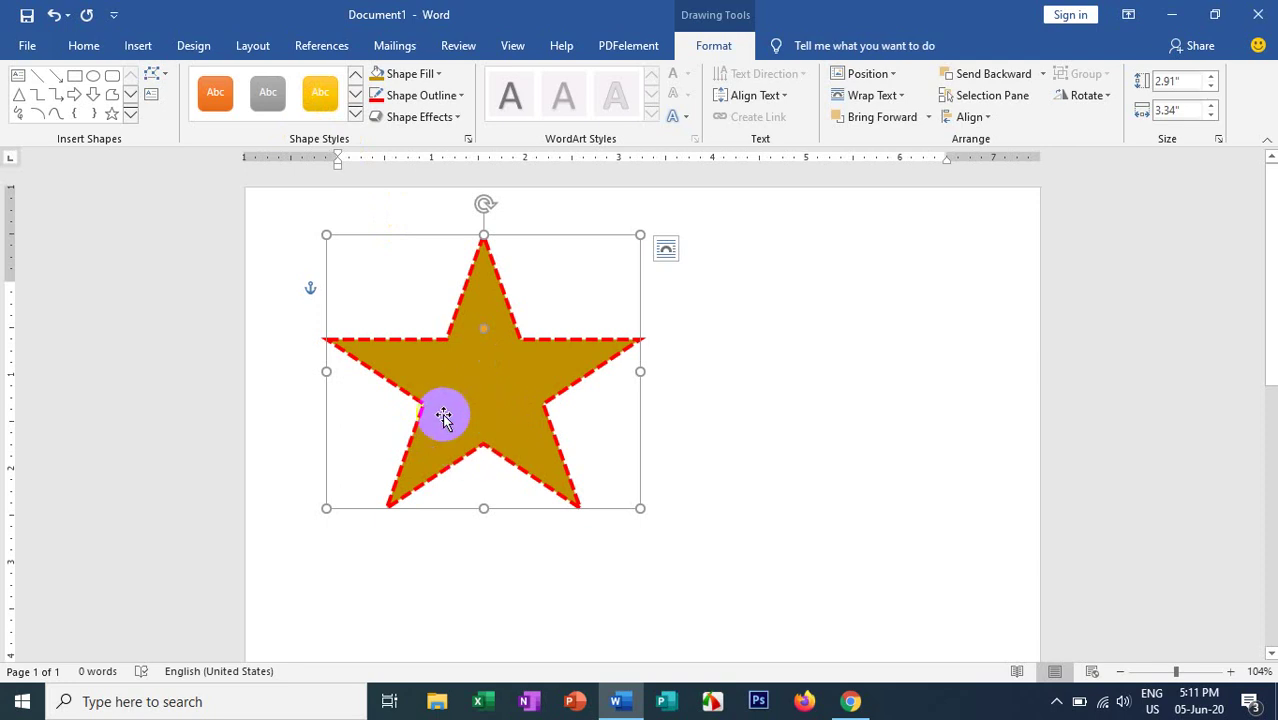
click(459, 118)
mouse_move(430, 153)
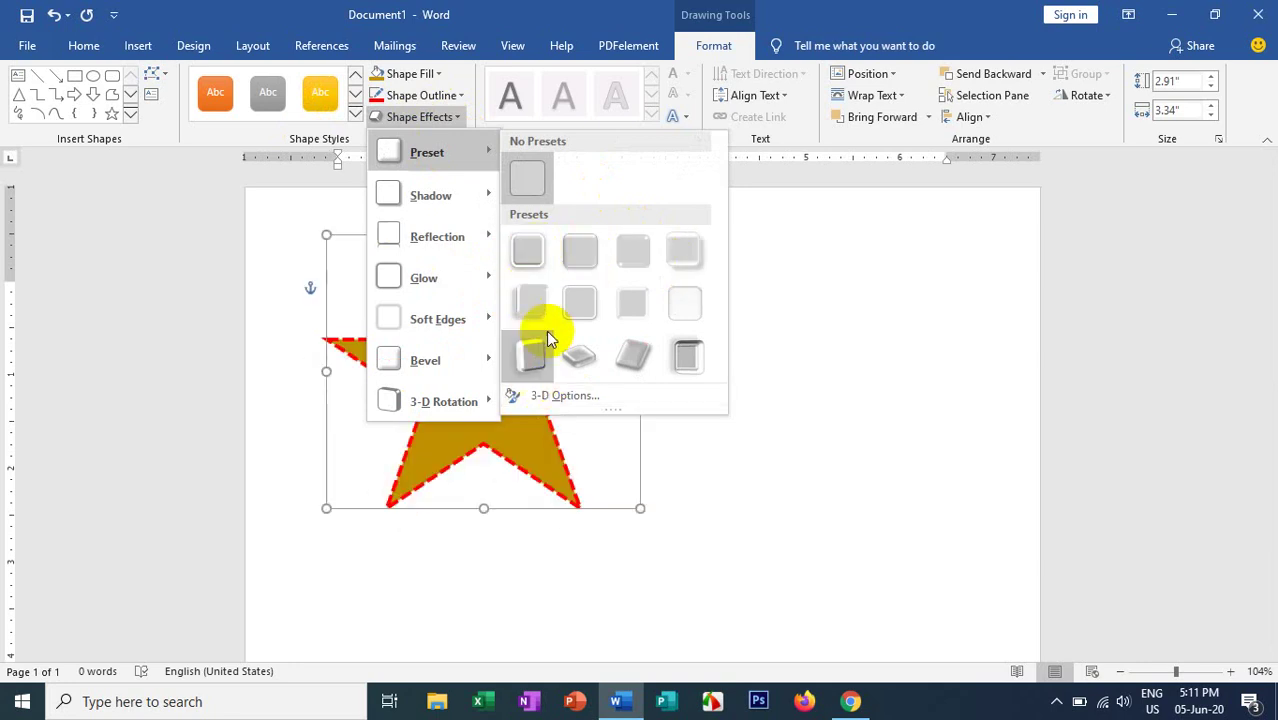
click(535, 298)
click(468, 416)
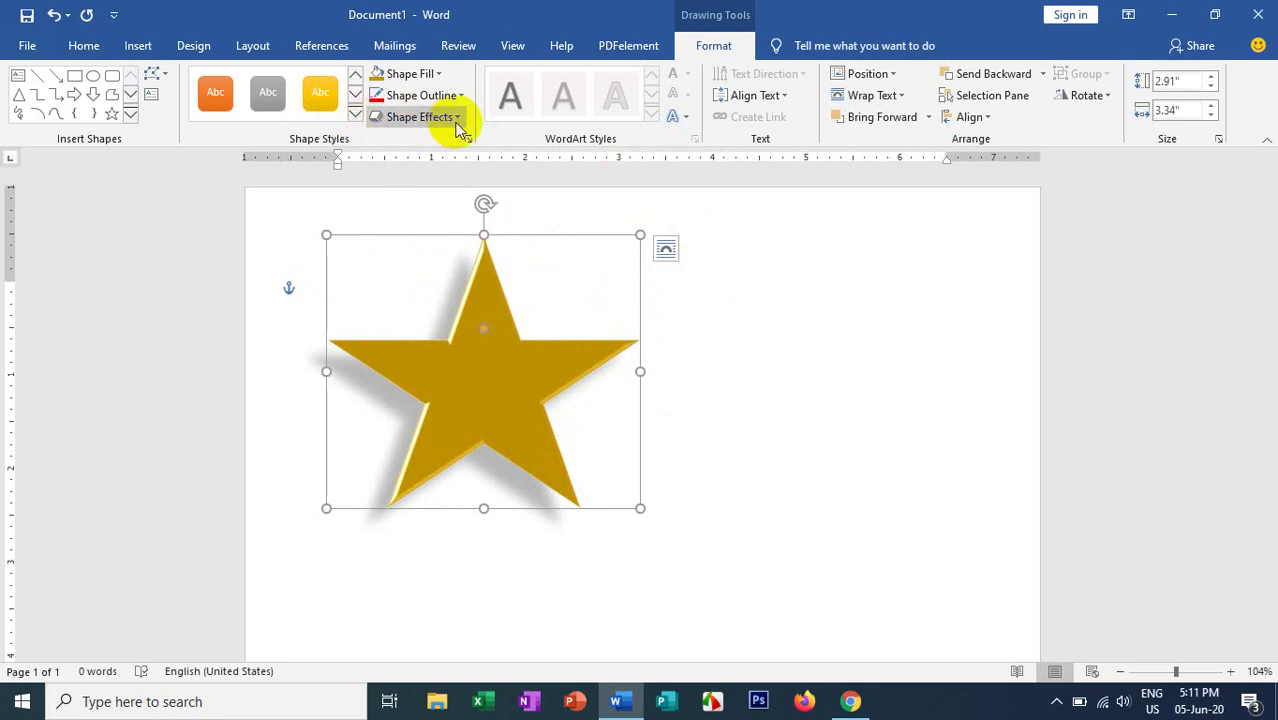
click(513, 414)
click(415, 430)
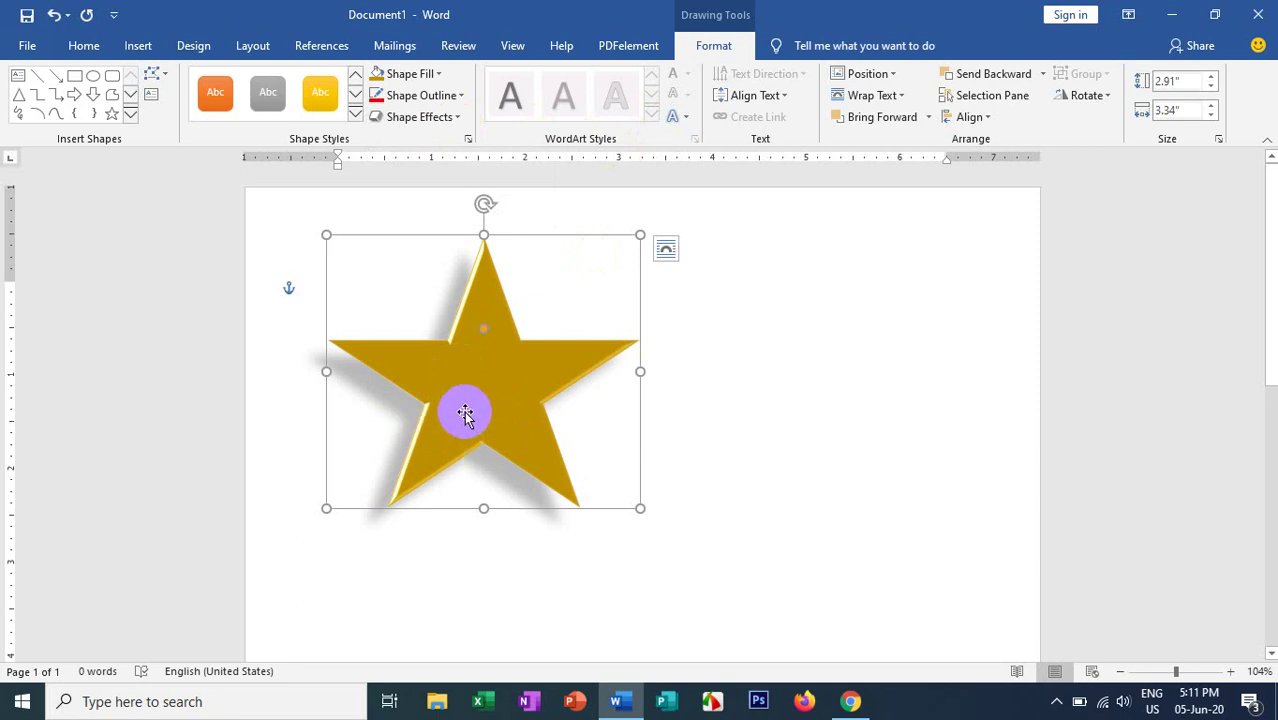
Step: Add the text STAR inside the star shape
right_click(478, 361)
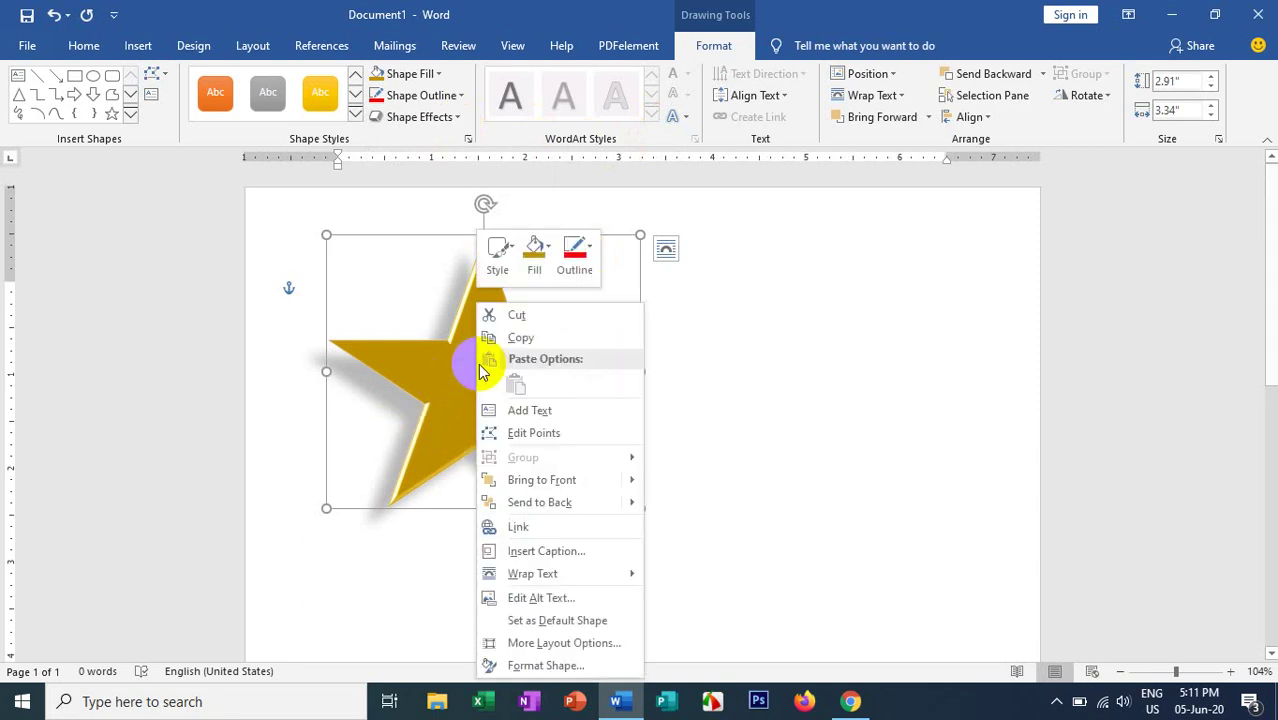
click(520, 412)
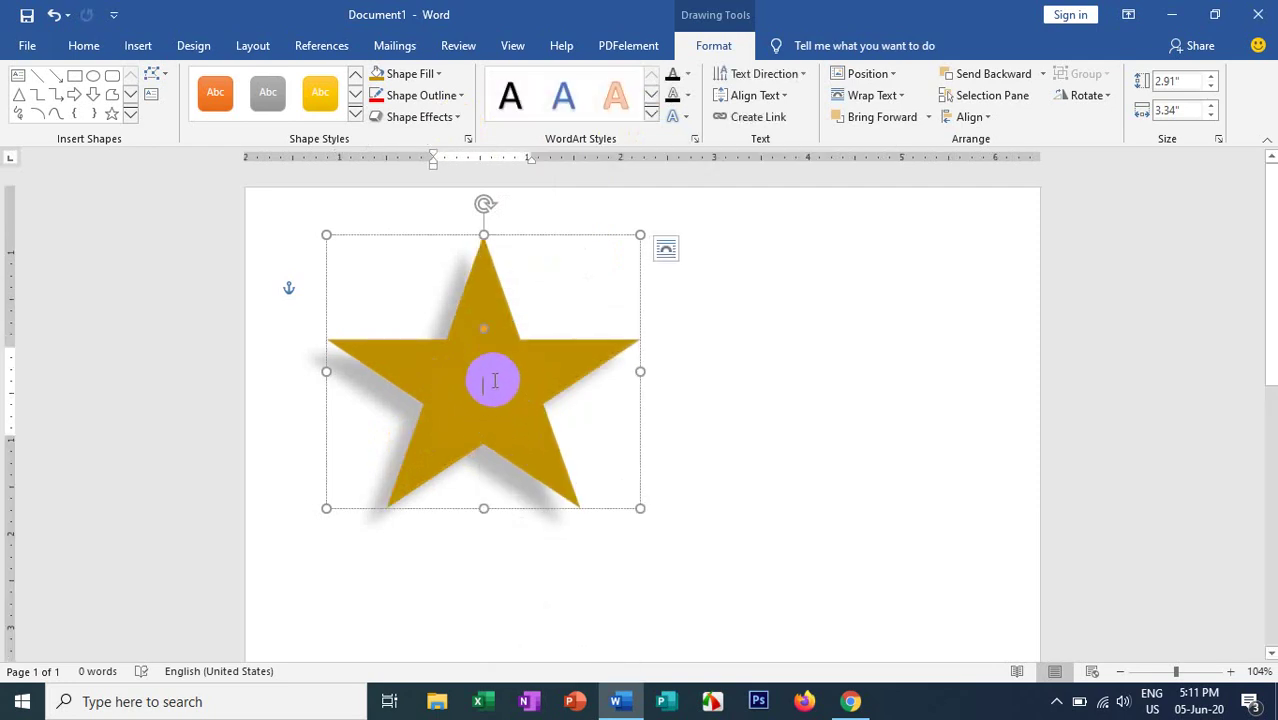
text(s)
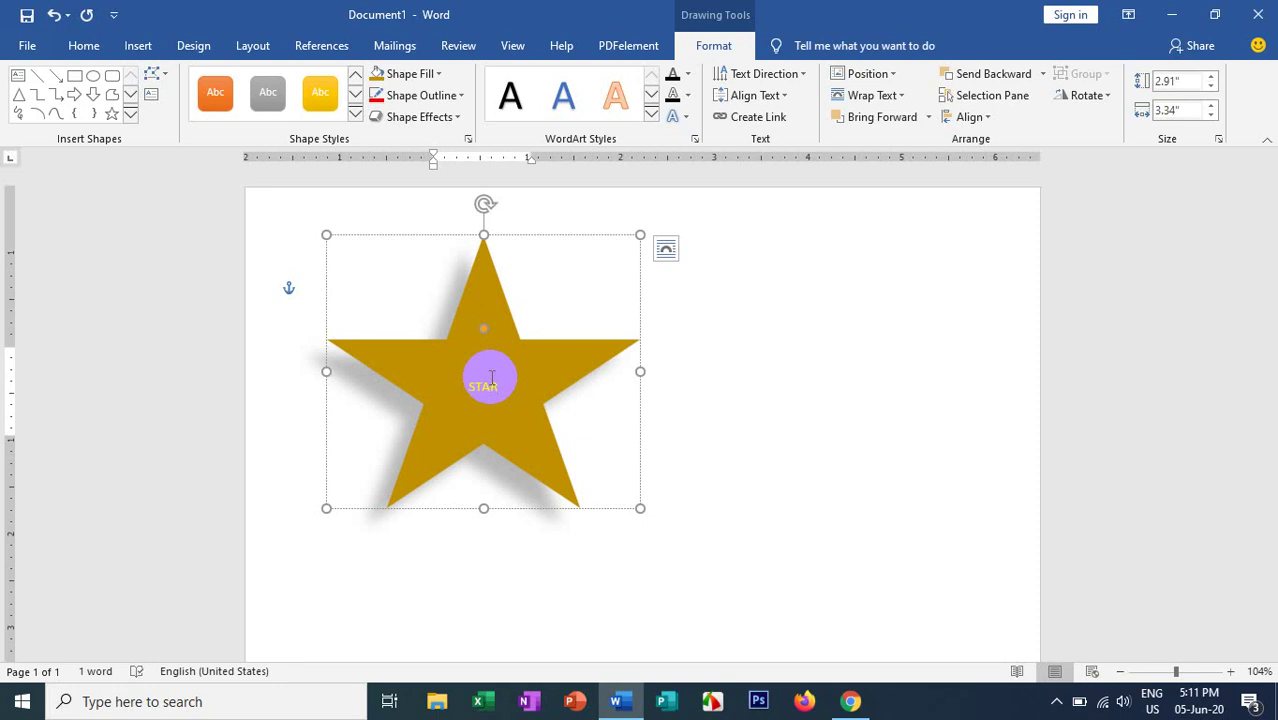
Step: Format the STAR text as 24 pt green
drag(474, 388, 510, 400)
click(563, 336)
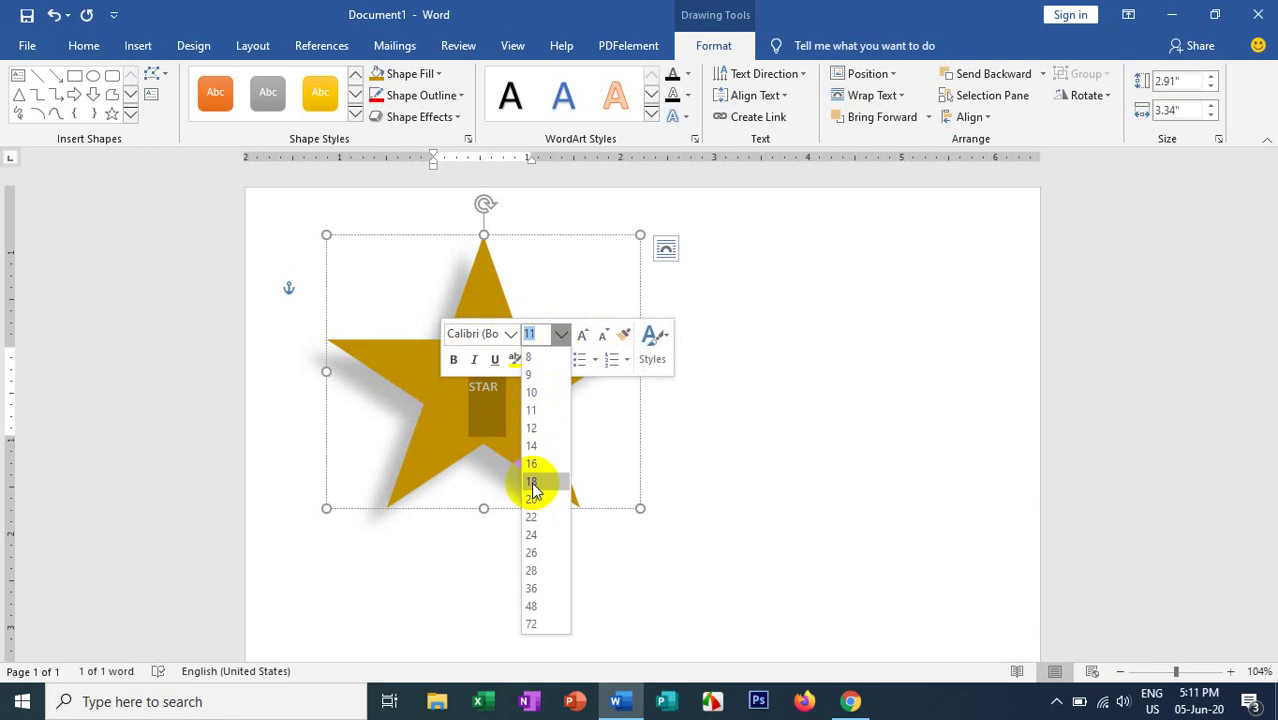
click(531, 537)
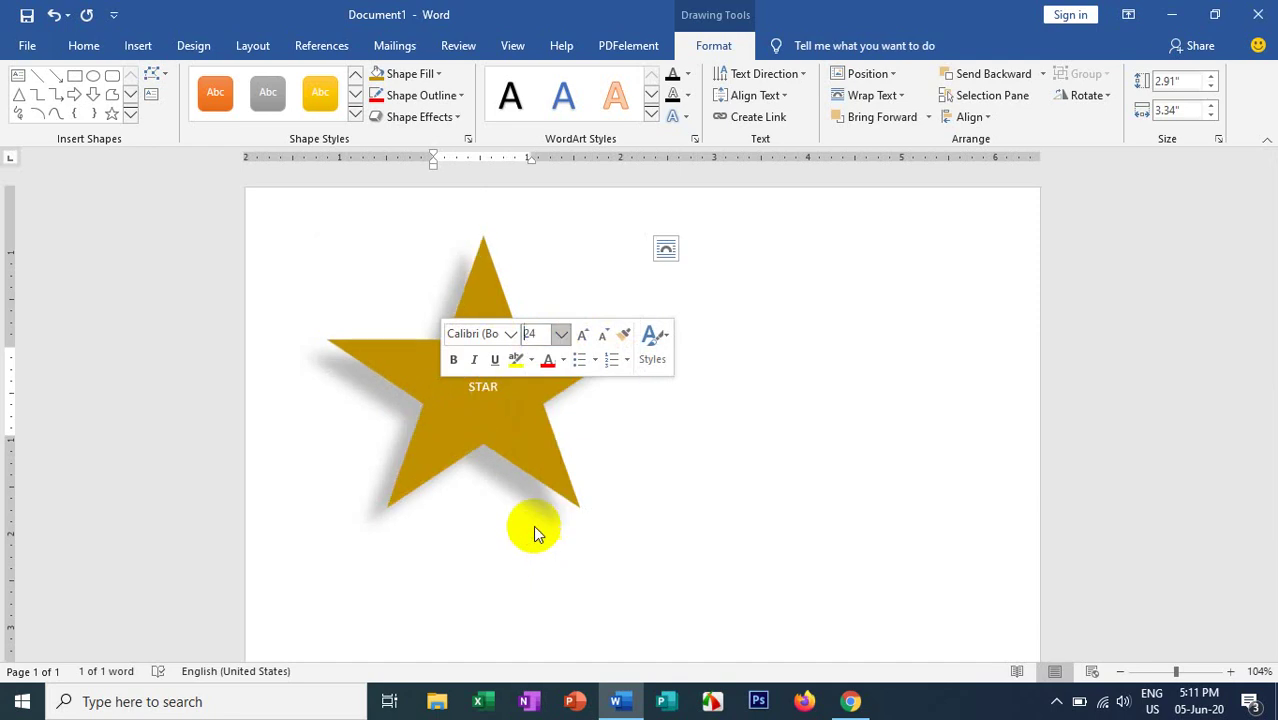
click(532, 361)
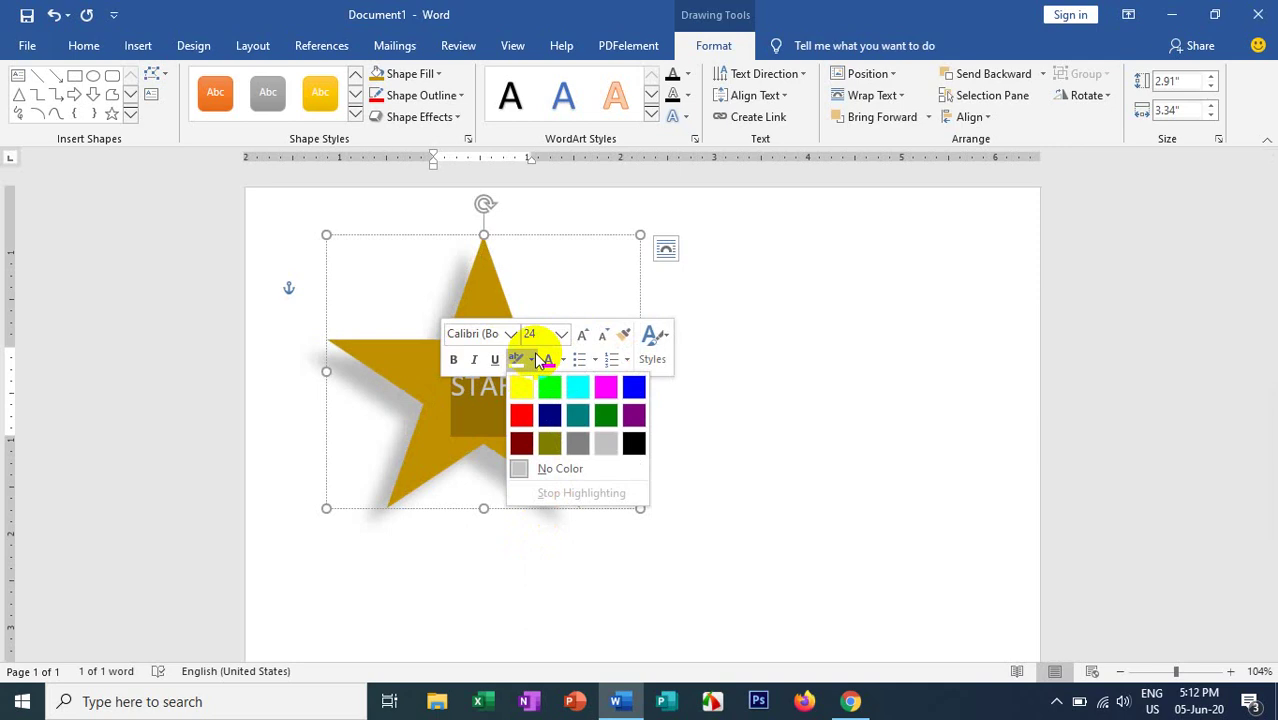
click(563, 359)
click(563, 359)
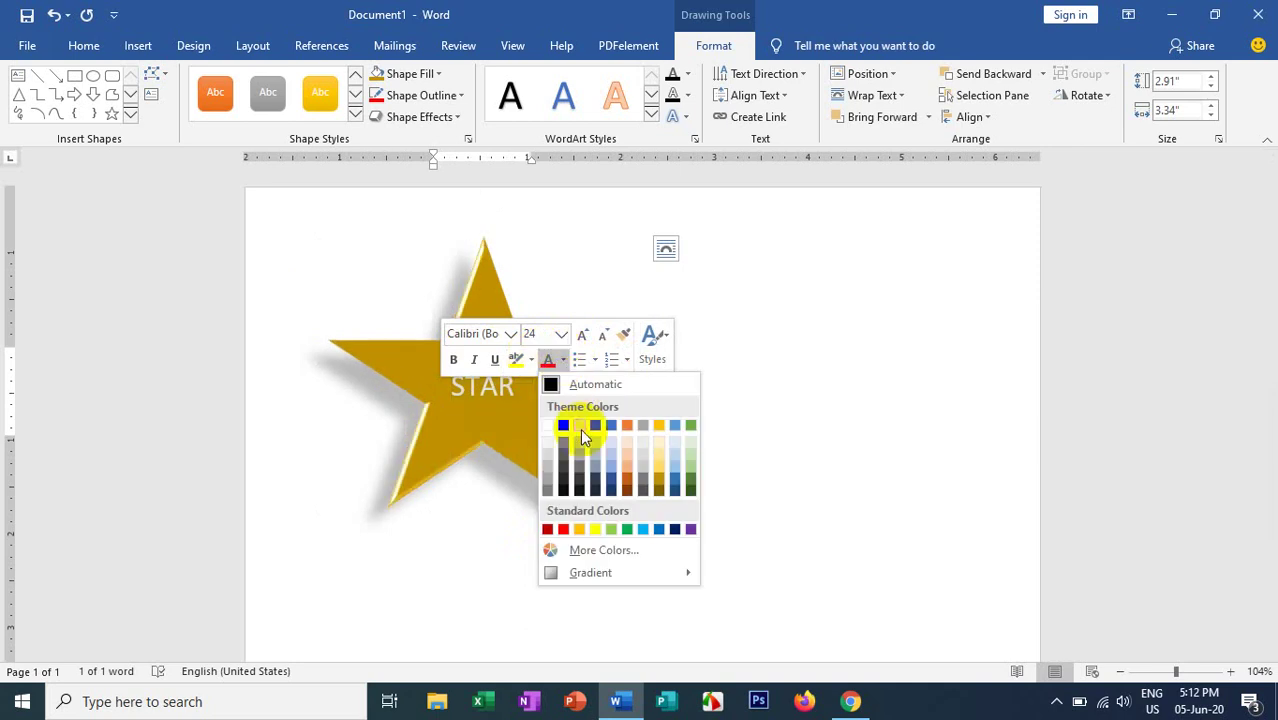
click(627, 530)
click(676, 395)
click(508, 405)
click(505, 372)
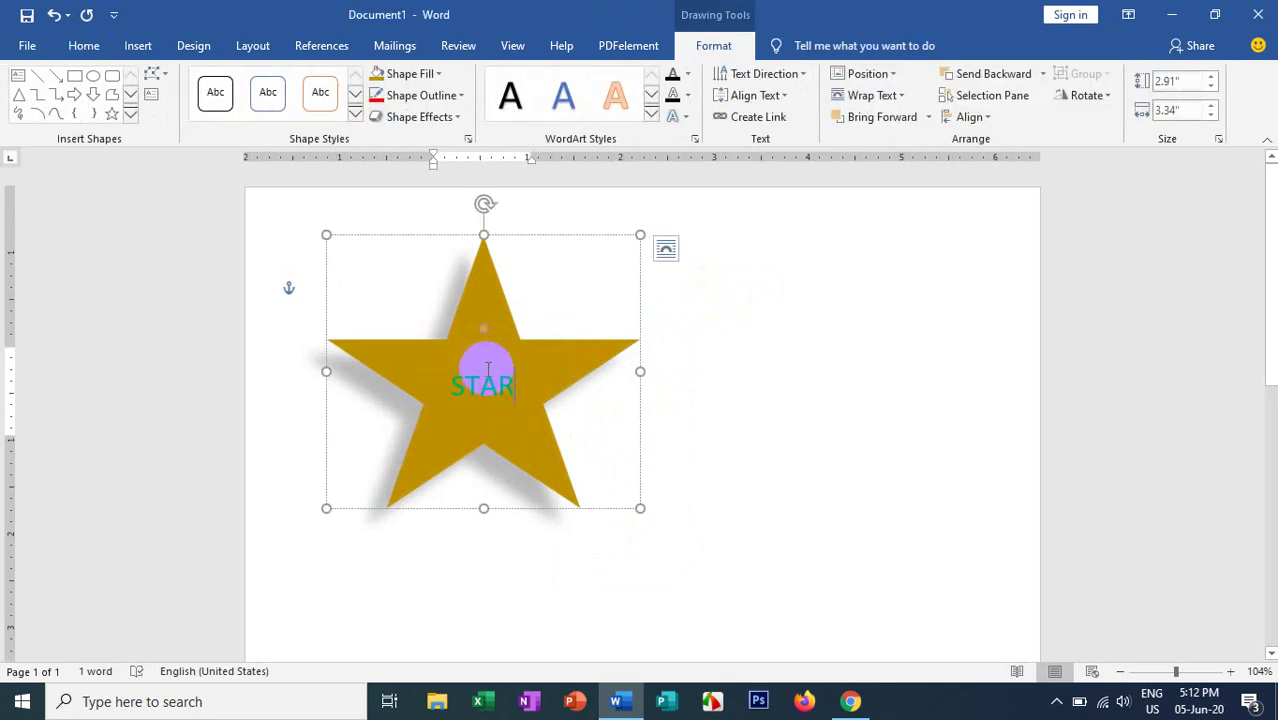
click(138, 46)
click(258, 74)
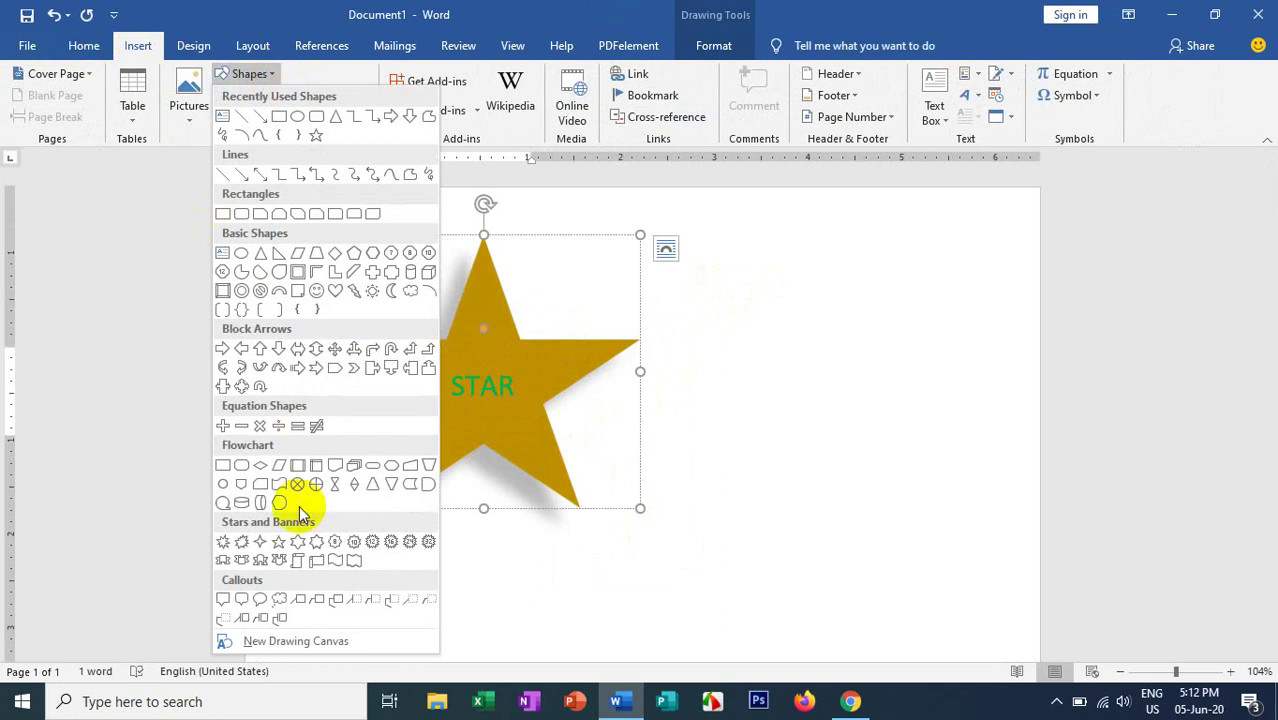
Step: Draw a heart to the right of the star, nudging it slightly left
click(338, 291)
mouse_move(733, 253)
mouse_down()
mouse_move(941, 474)
mouse_move(1015, 519)
mouse_move(992, 522)
mouse_up()
drag(793, 390, 747, 393)
click(355, 115)
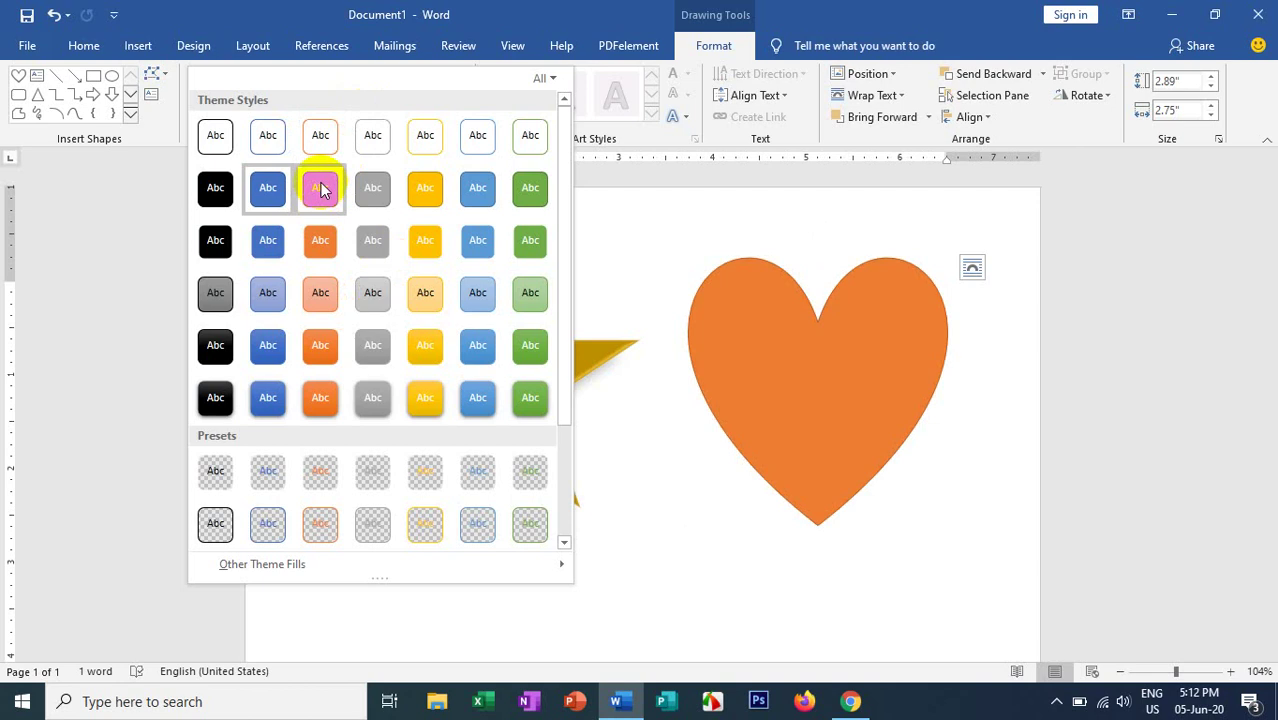
scroll(510, 340, down, 3)
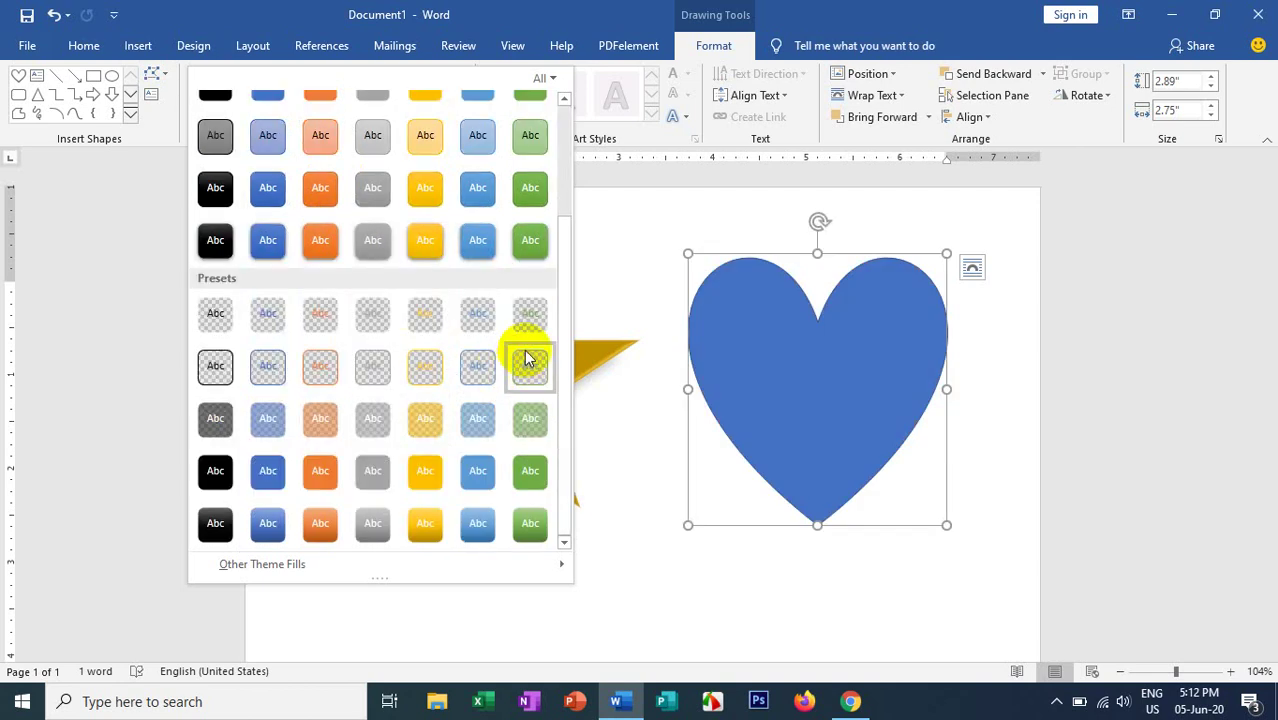
click(157, 205)
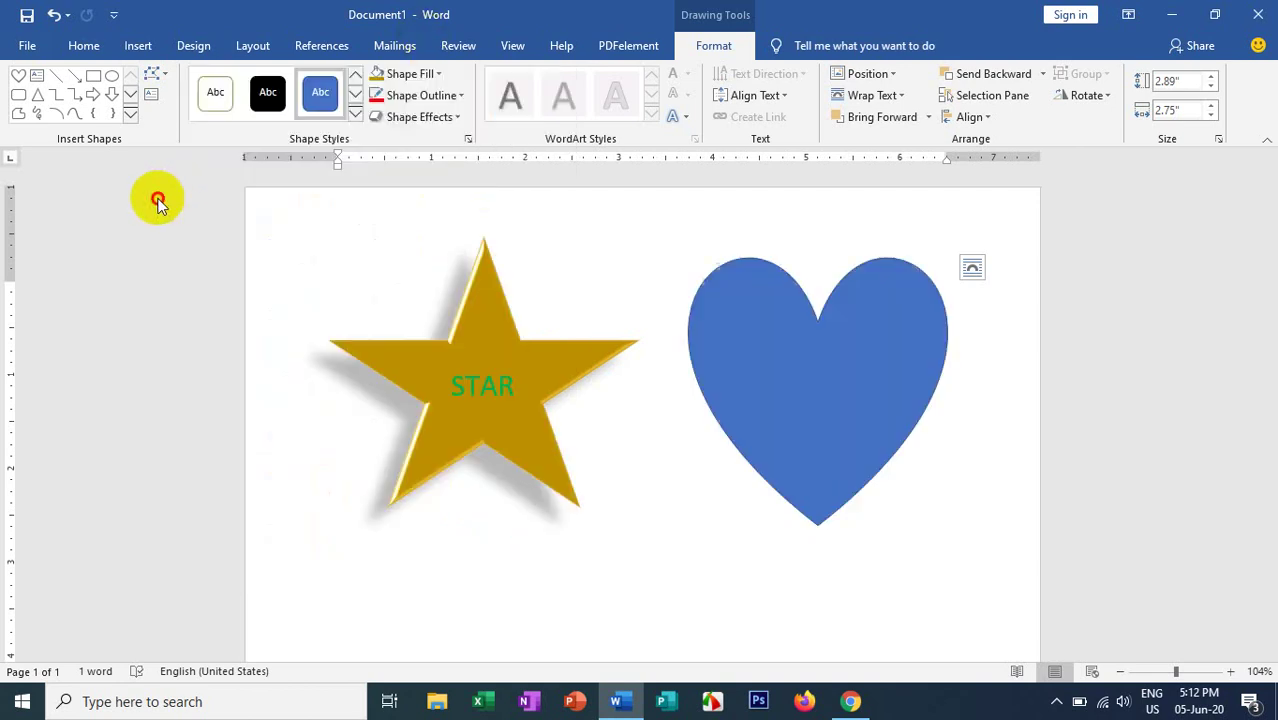
Step: Give the heart a red fill and a 1½ pt yellow outline
click(436, 73)
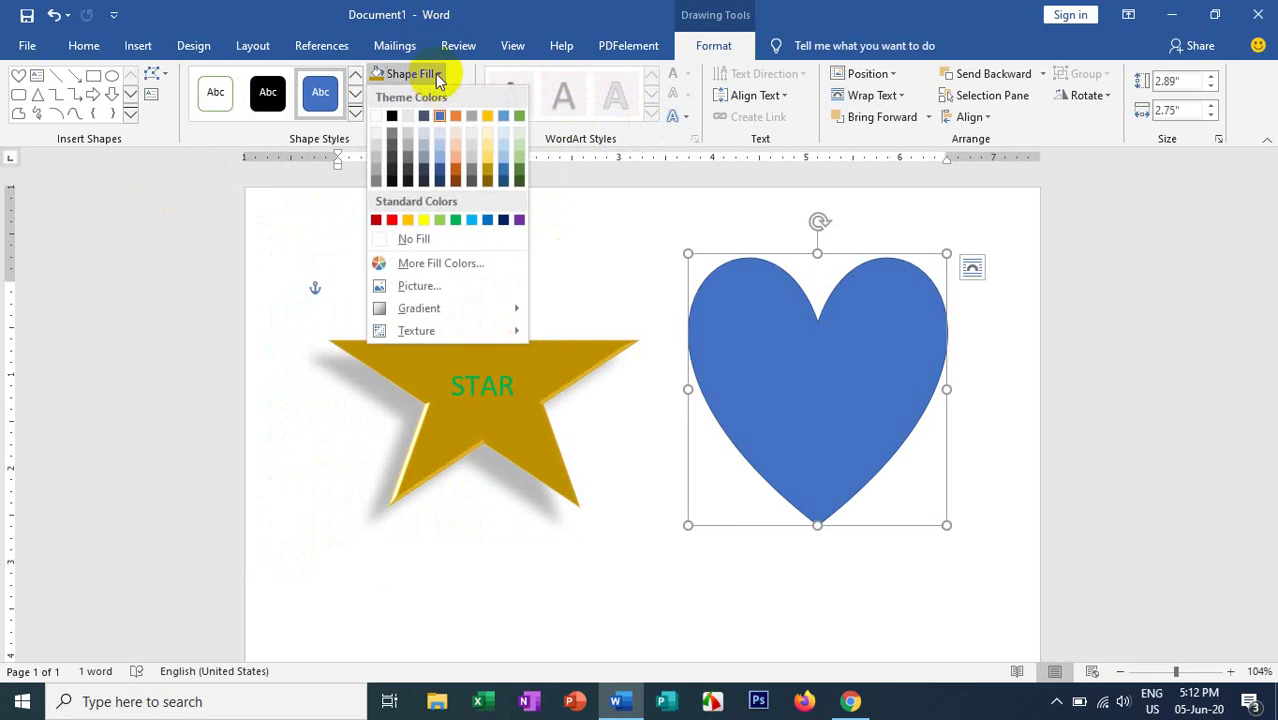
click(388, 220)
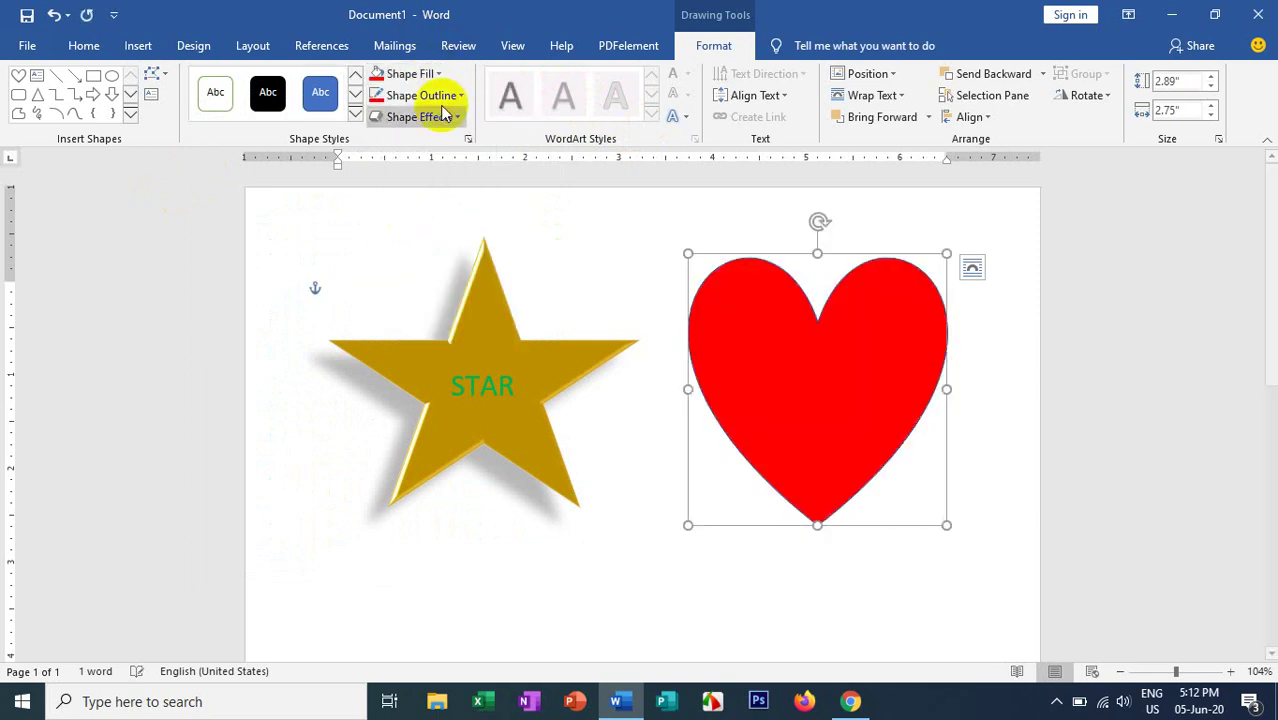
click(463, 97)
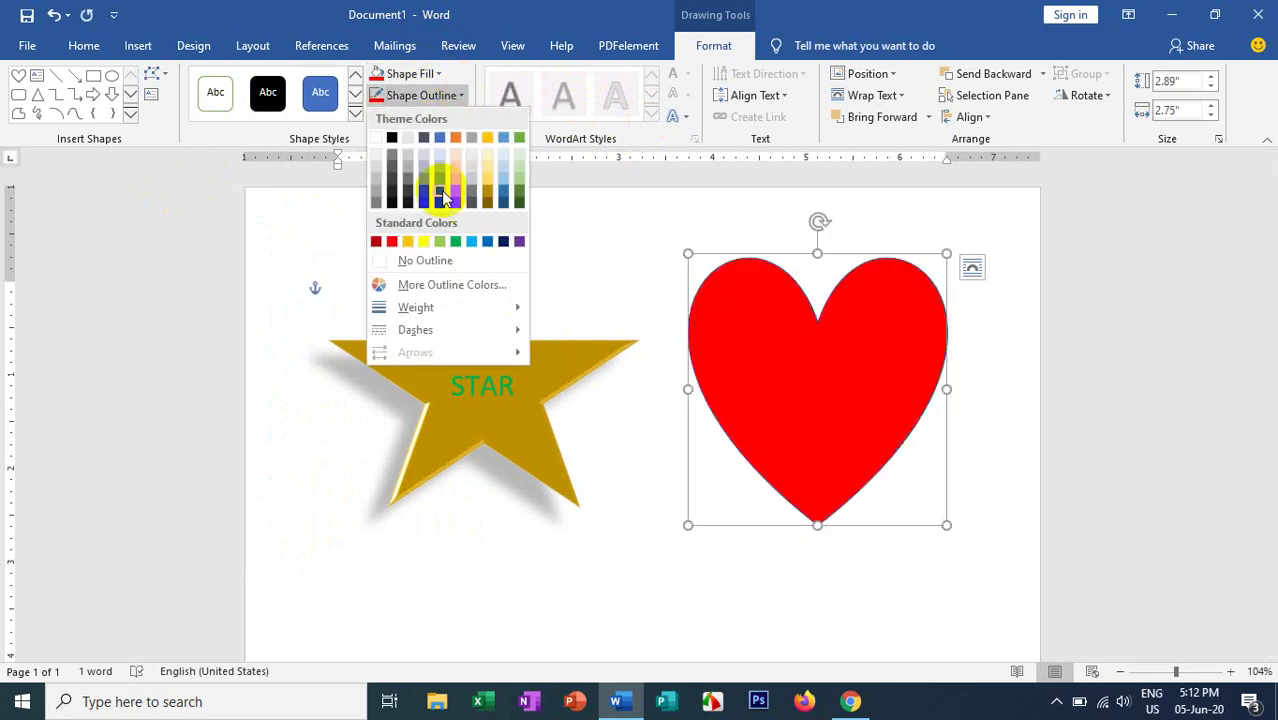
mouse_move(456, 308)
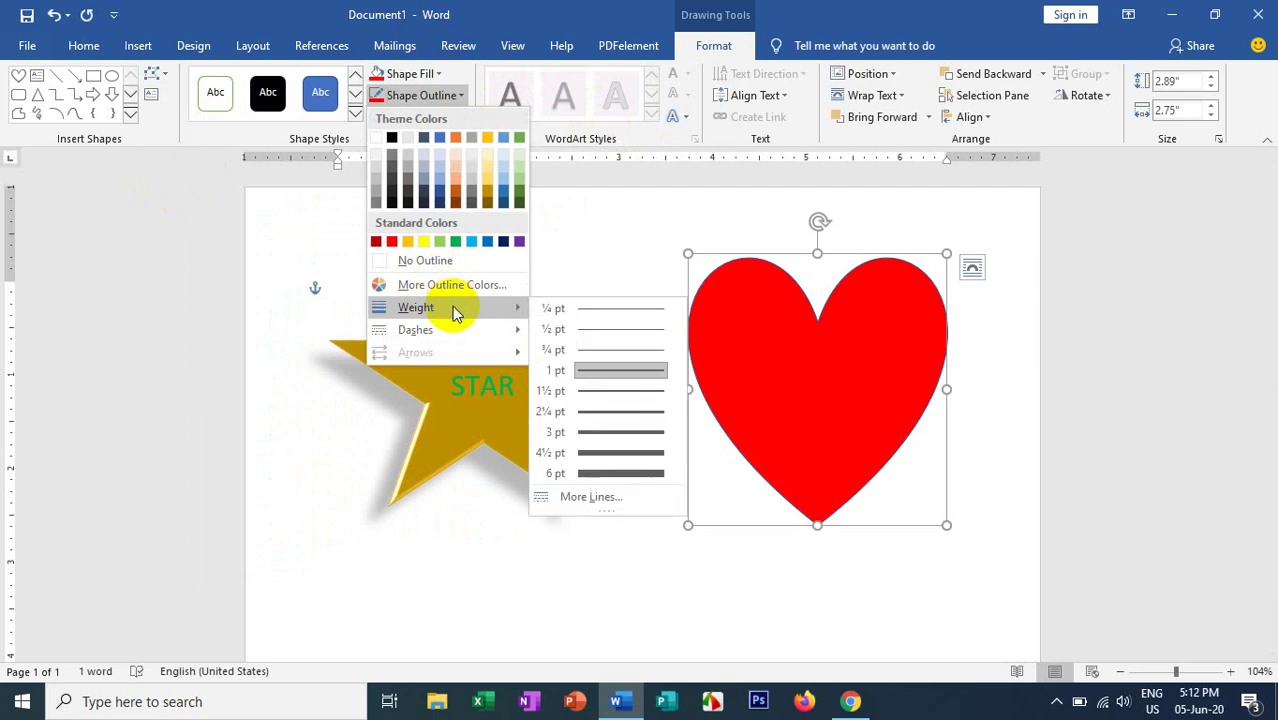
click(580, 390)
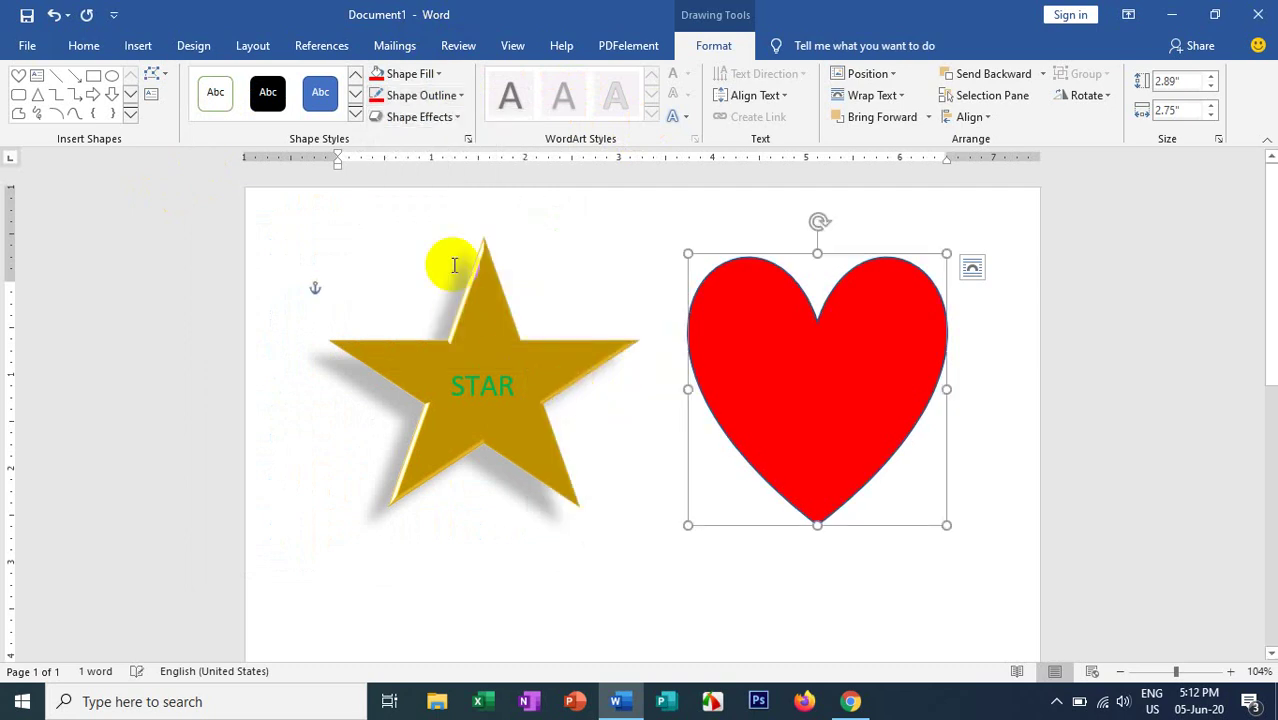
click(462, 97)
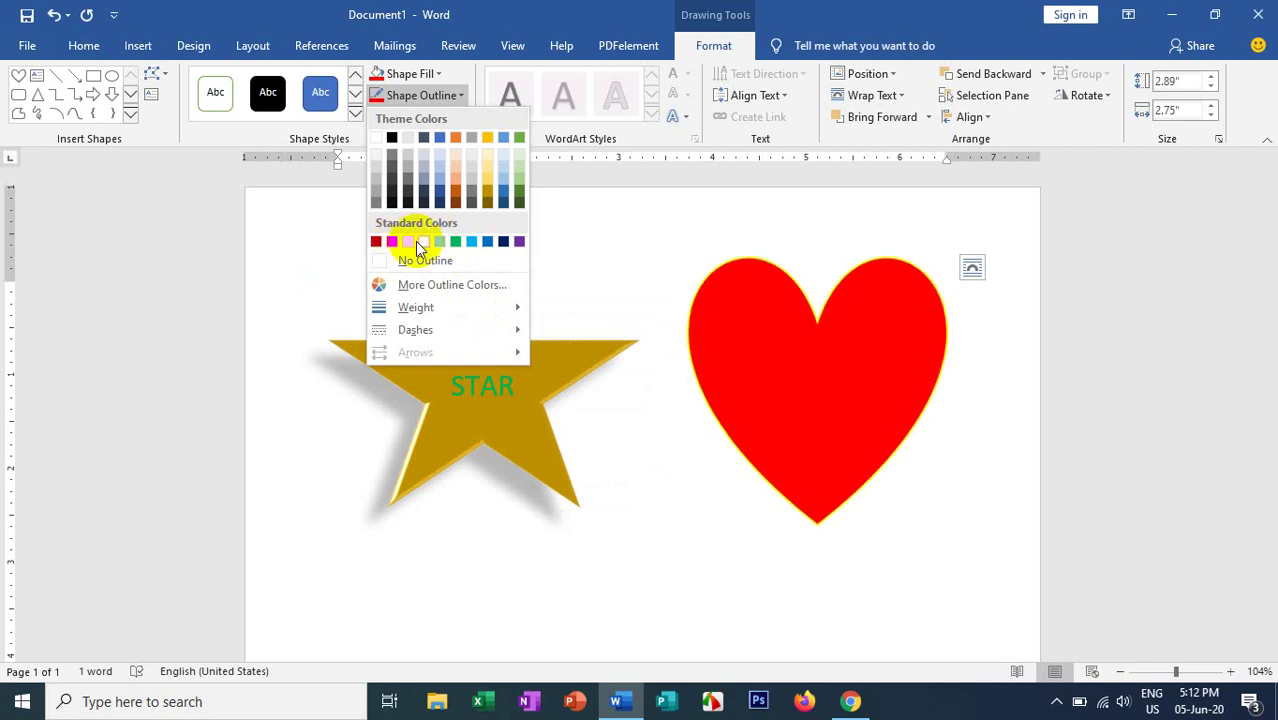
click(424, 242)
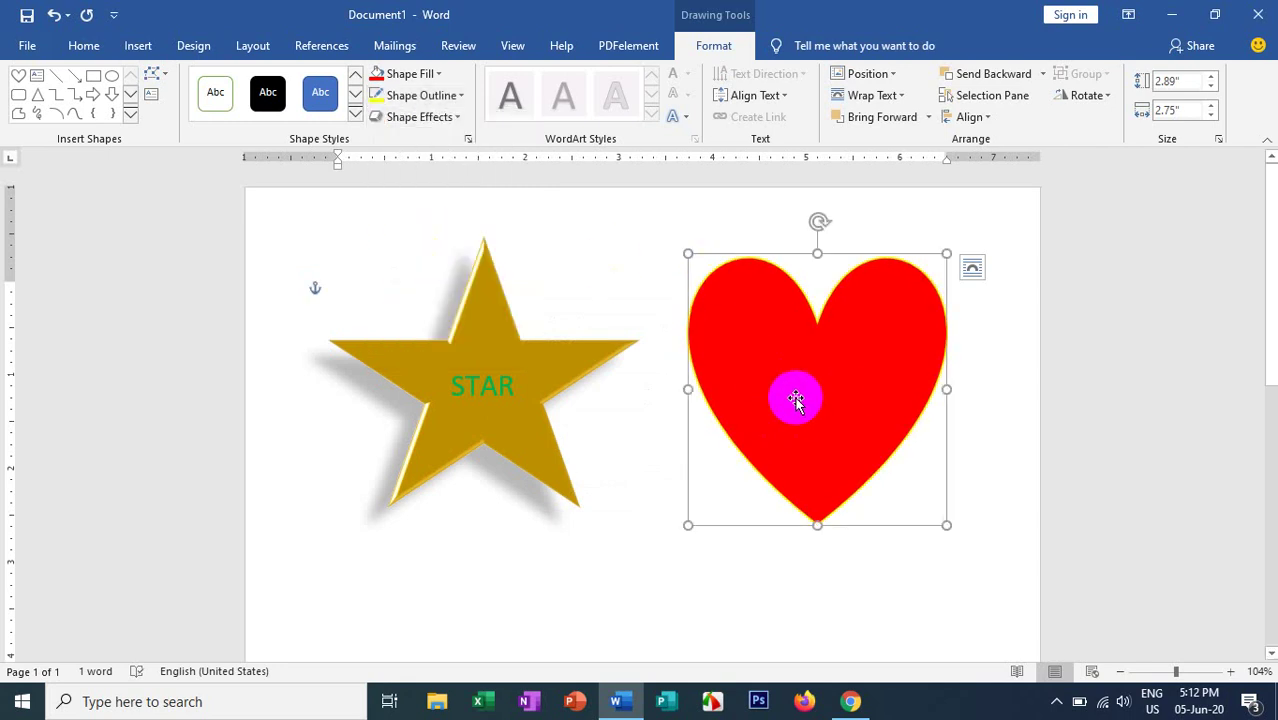
Step: Type a Burmese word in the Zawgyi-One font inside the heart
right_click(754, 342)
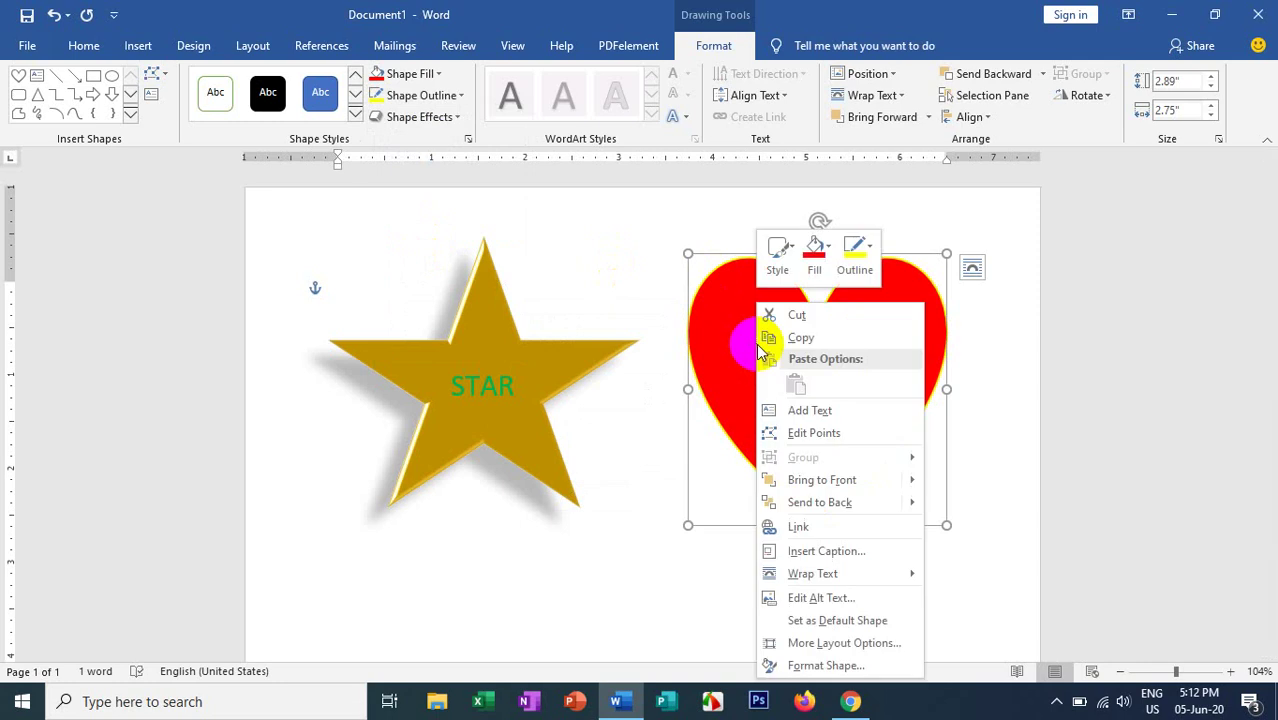
click(822, 412)
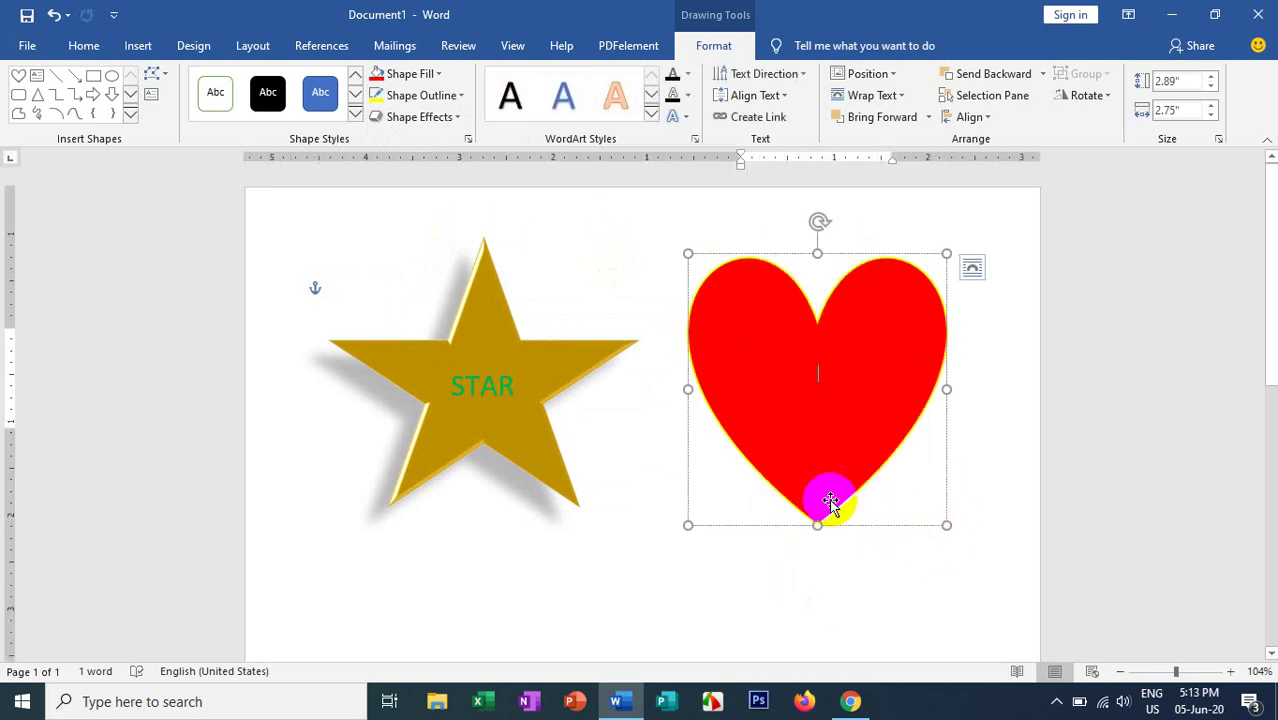
click(78, 46)
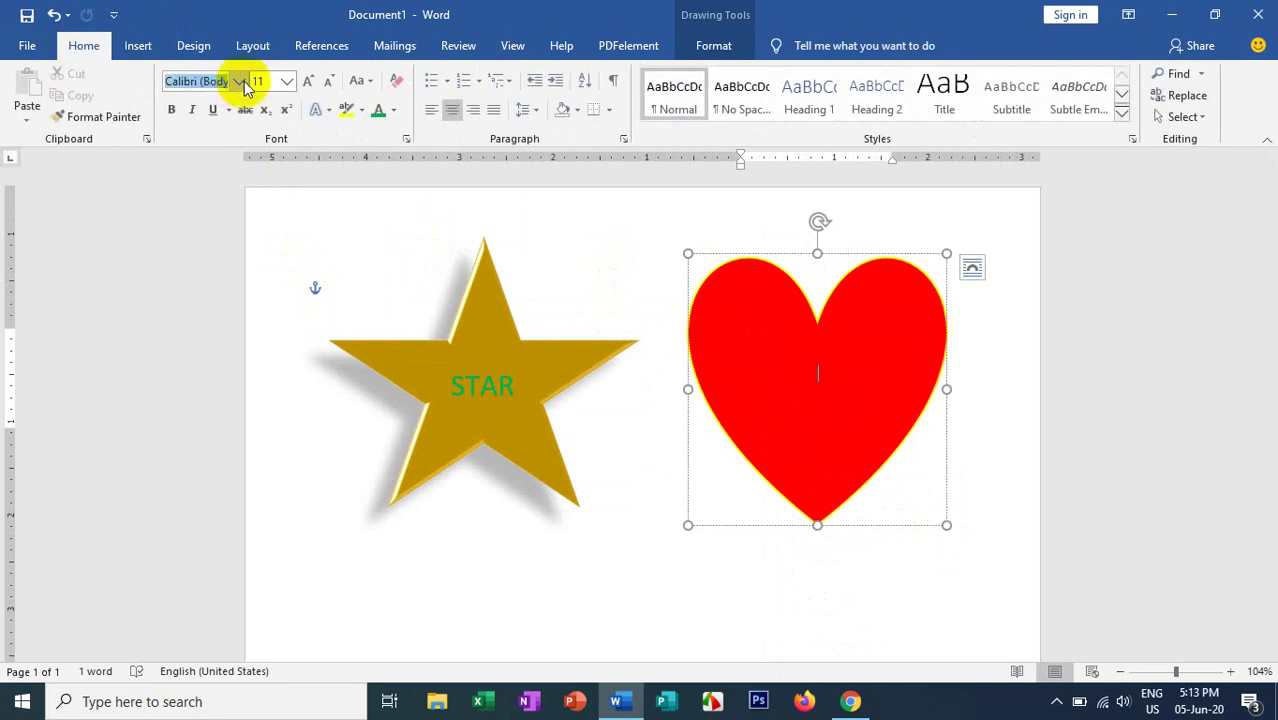
key(Escape)
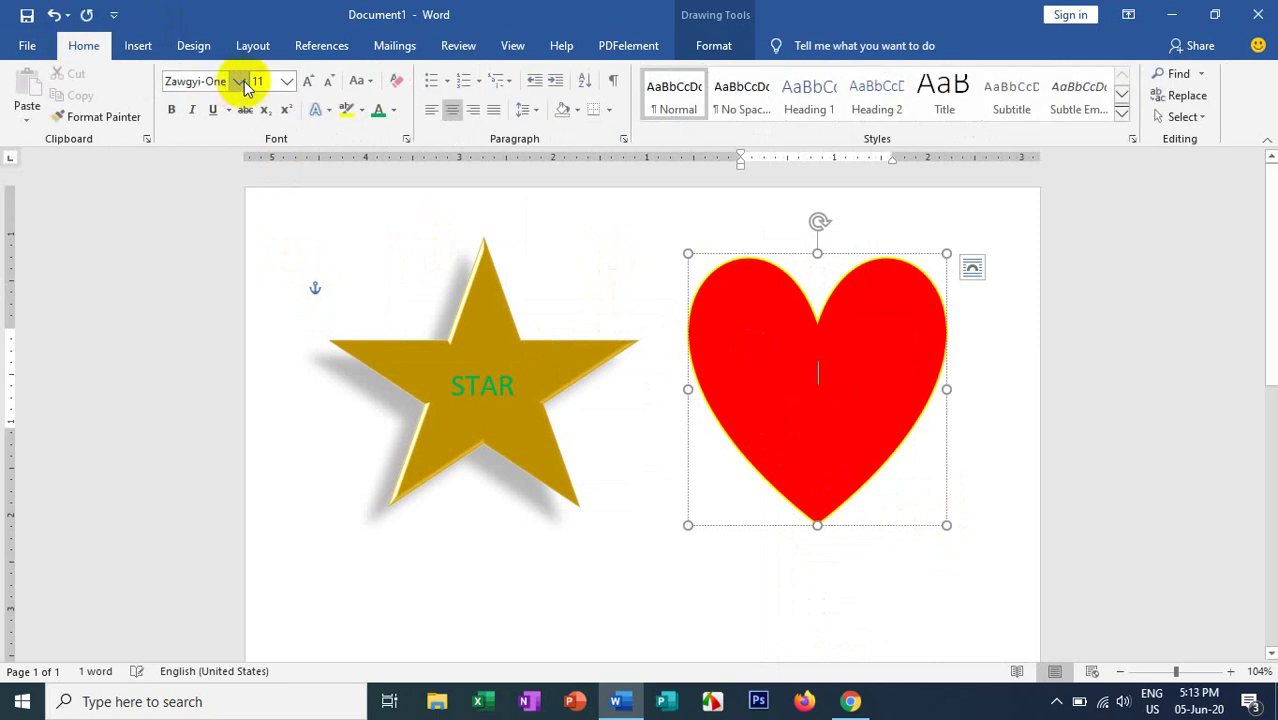
text(t)
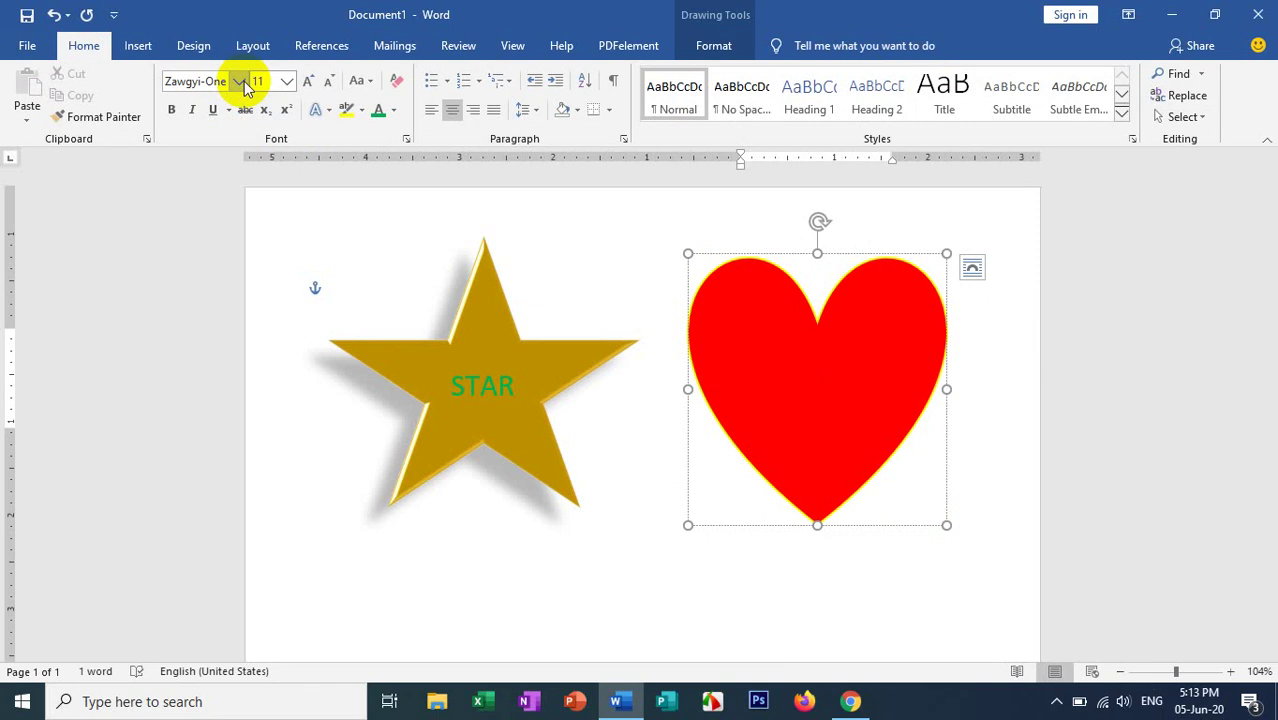
click(844, 395)
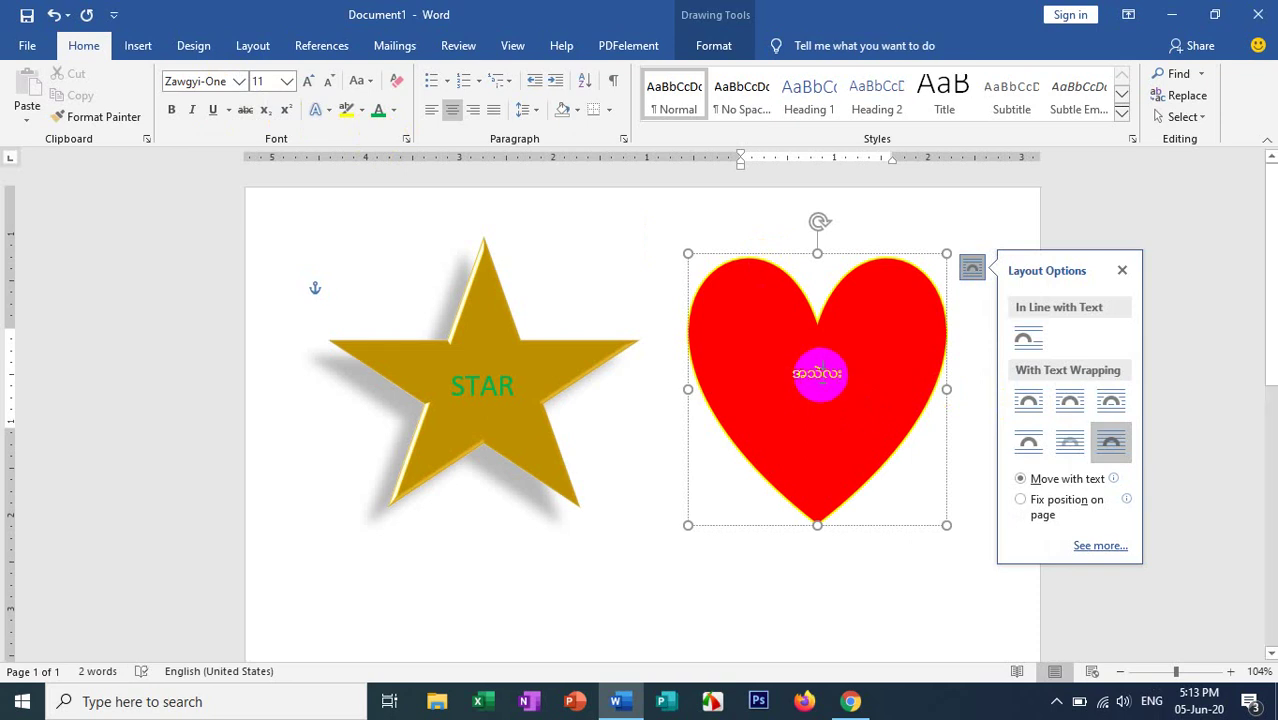
text(ေ)
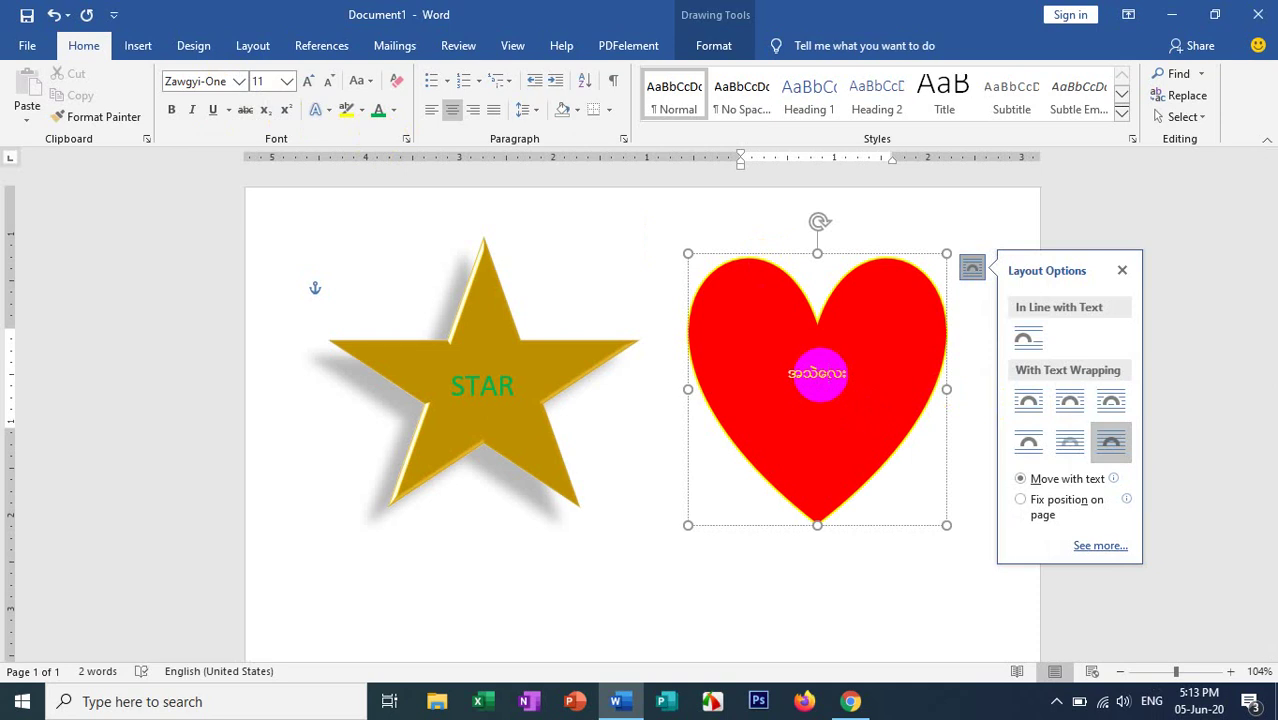
Step: Enlarge the heart's Burmese text to 26 pt and dismiss the Layout Options
drag(842, 371, 782, 377)
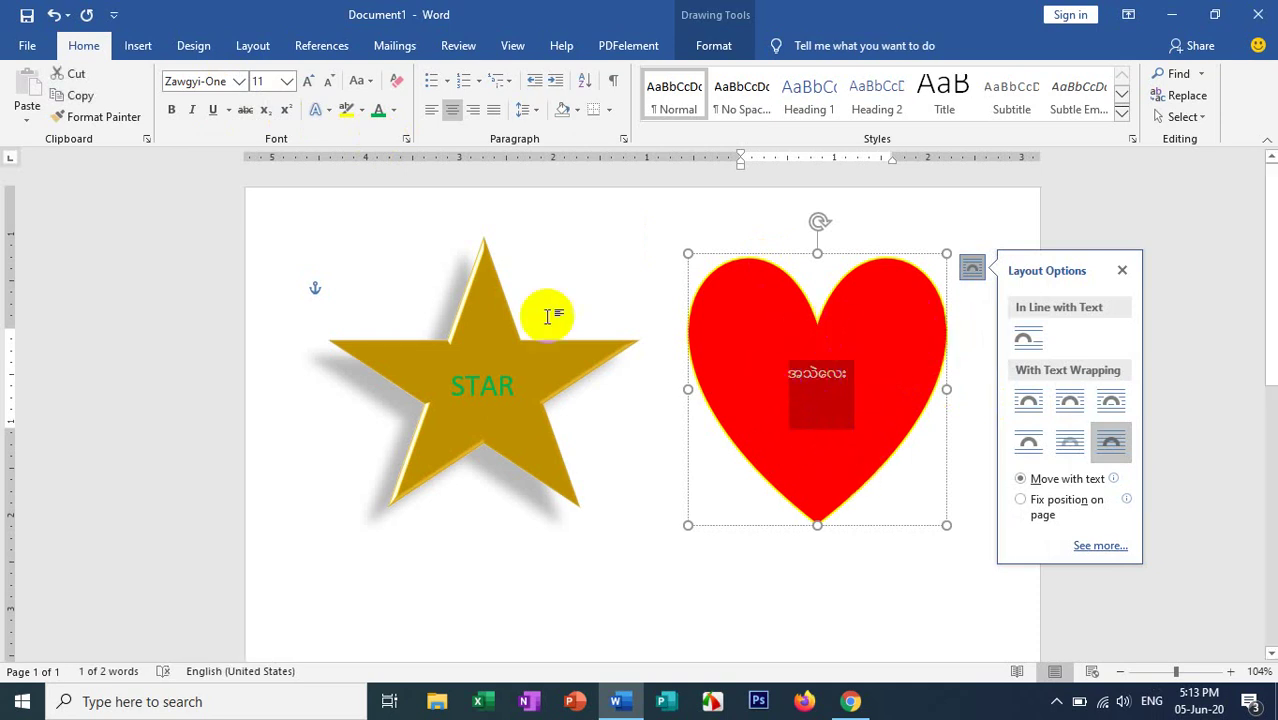
click(310, 80)
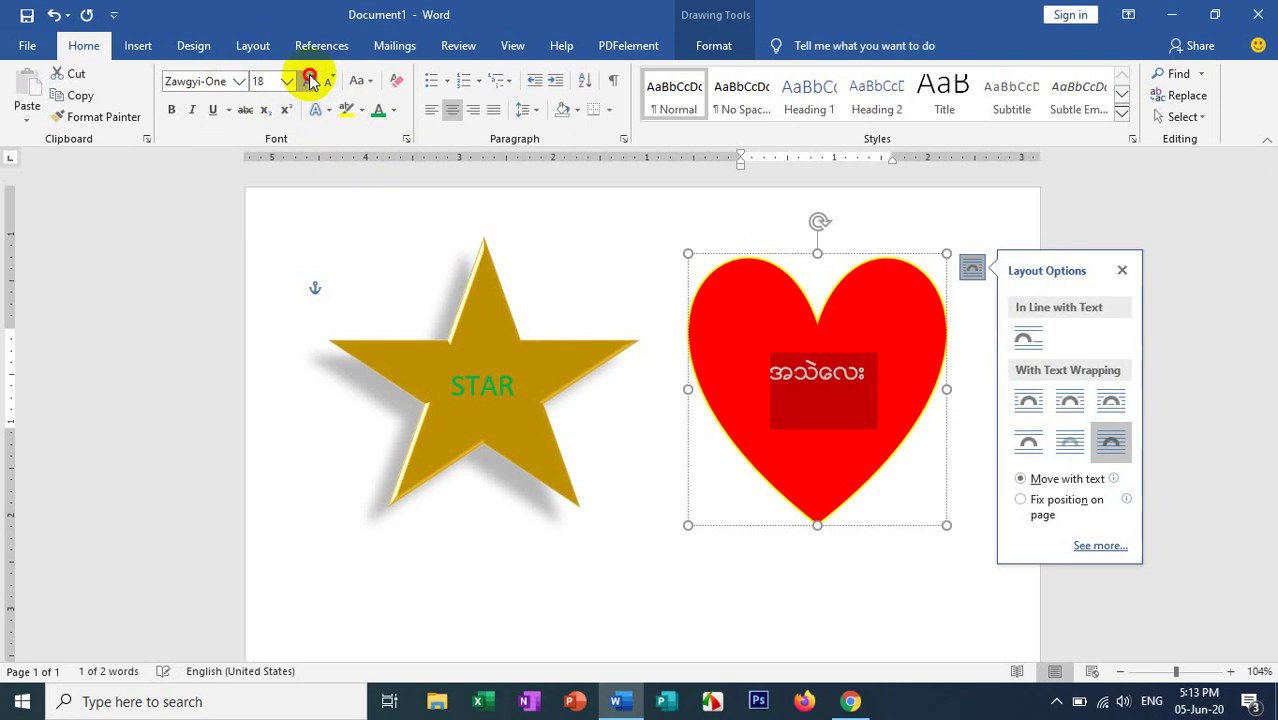
click(310, 80)
click(310, 80)
click(310, 80)
click(310, 80)
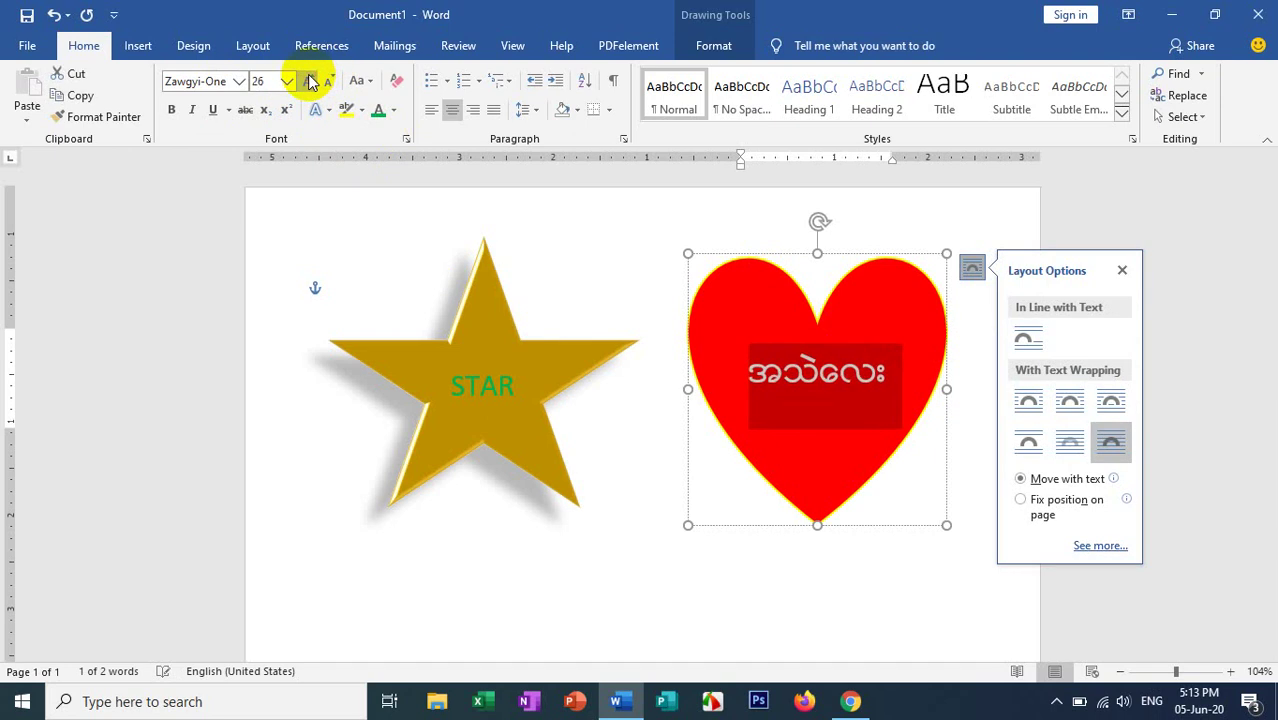
click(897, 378)
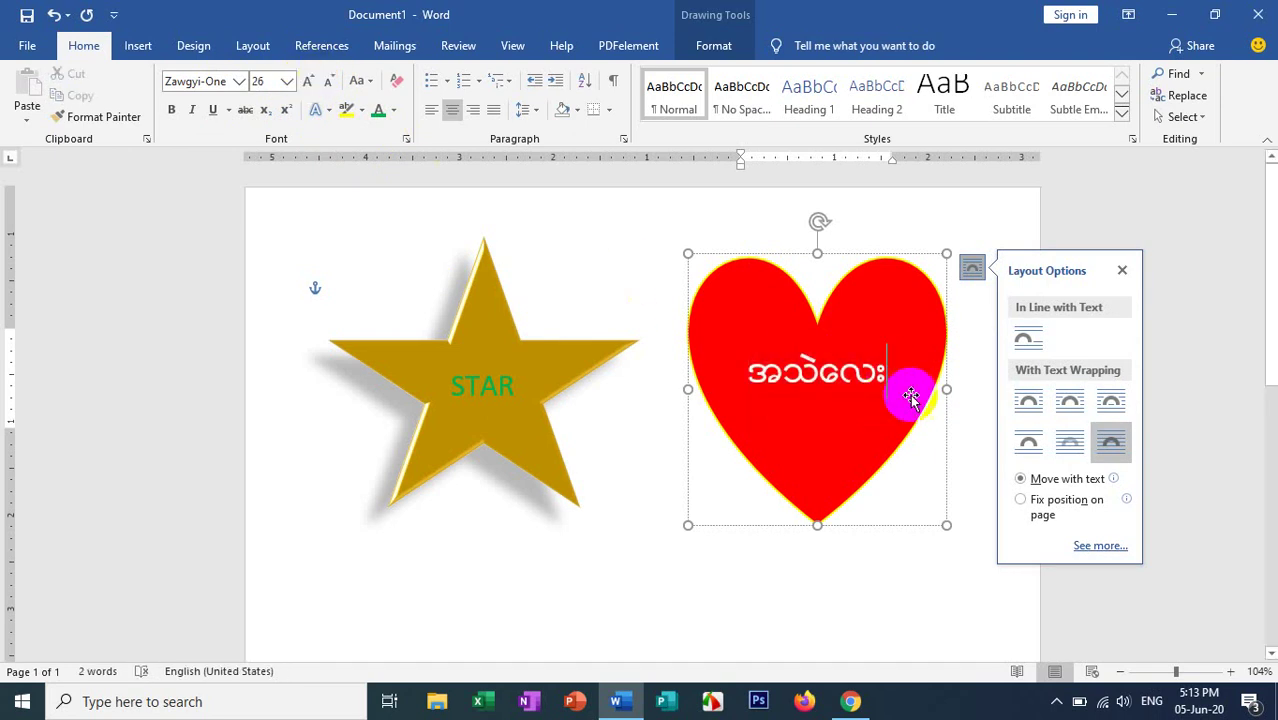
click(1123, 272)
scroll(1100, 345, down, 3)
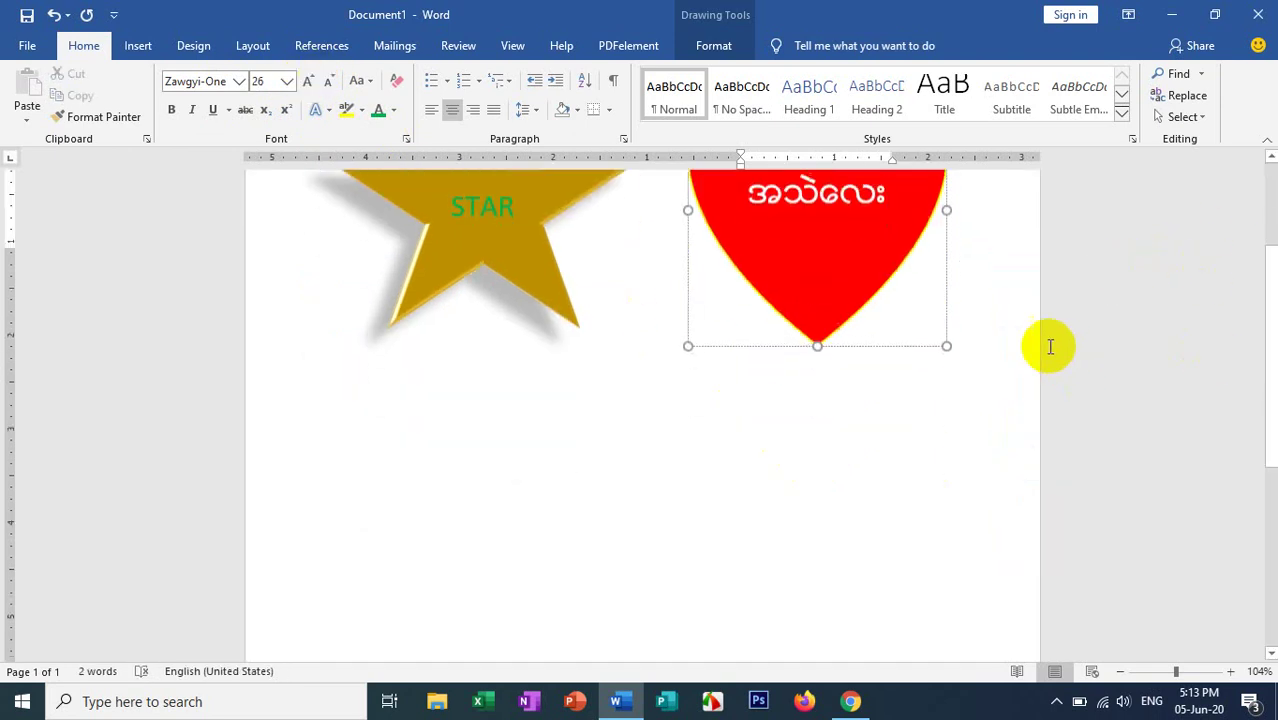
Step: Draw an Explosion burst shape below the star
click(140, 55)
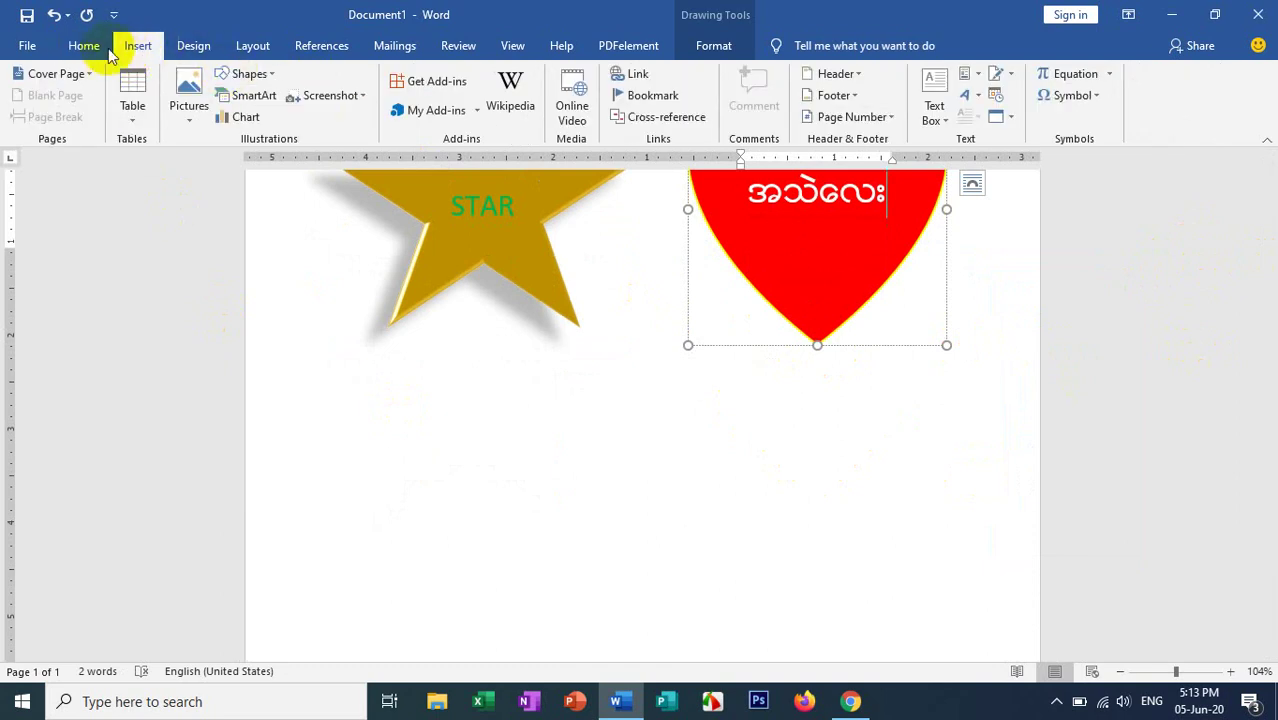
click(262, 76)
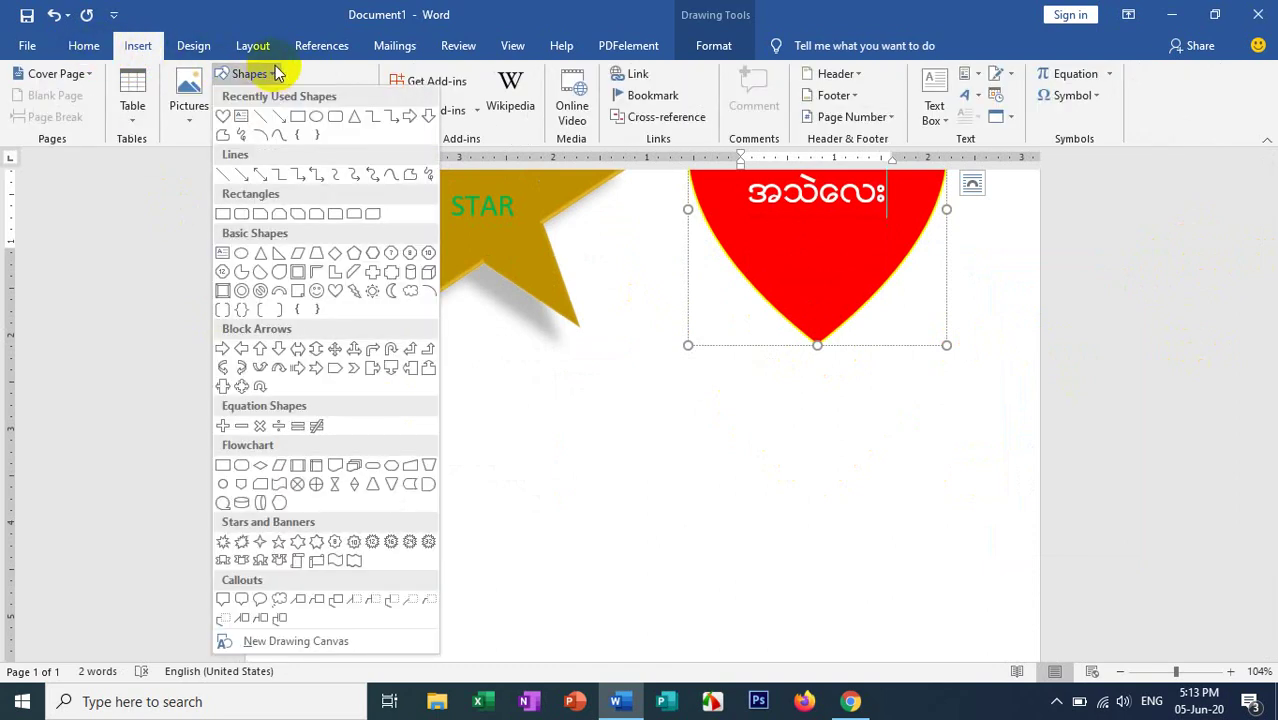
click(241, 545)
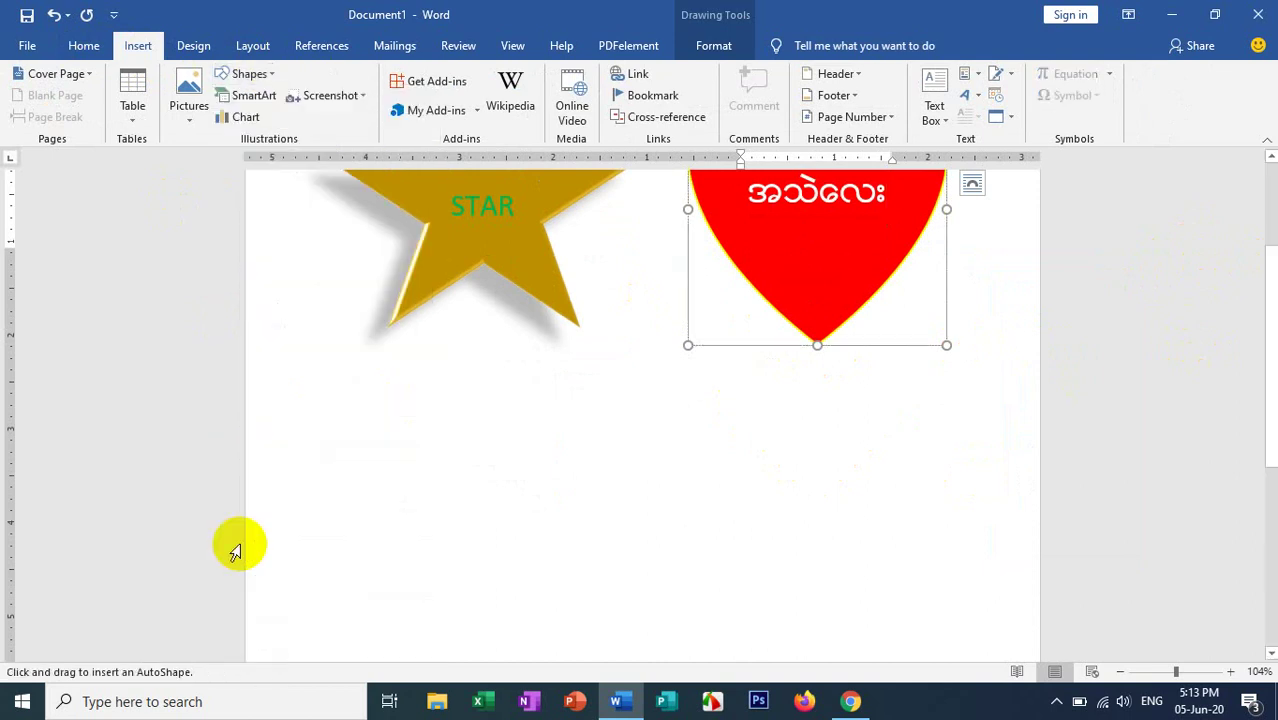
scroll(420, 377, down, 2)
drag(319, 280, 614, 531)
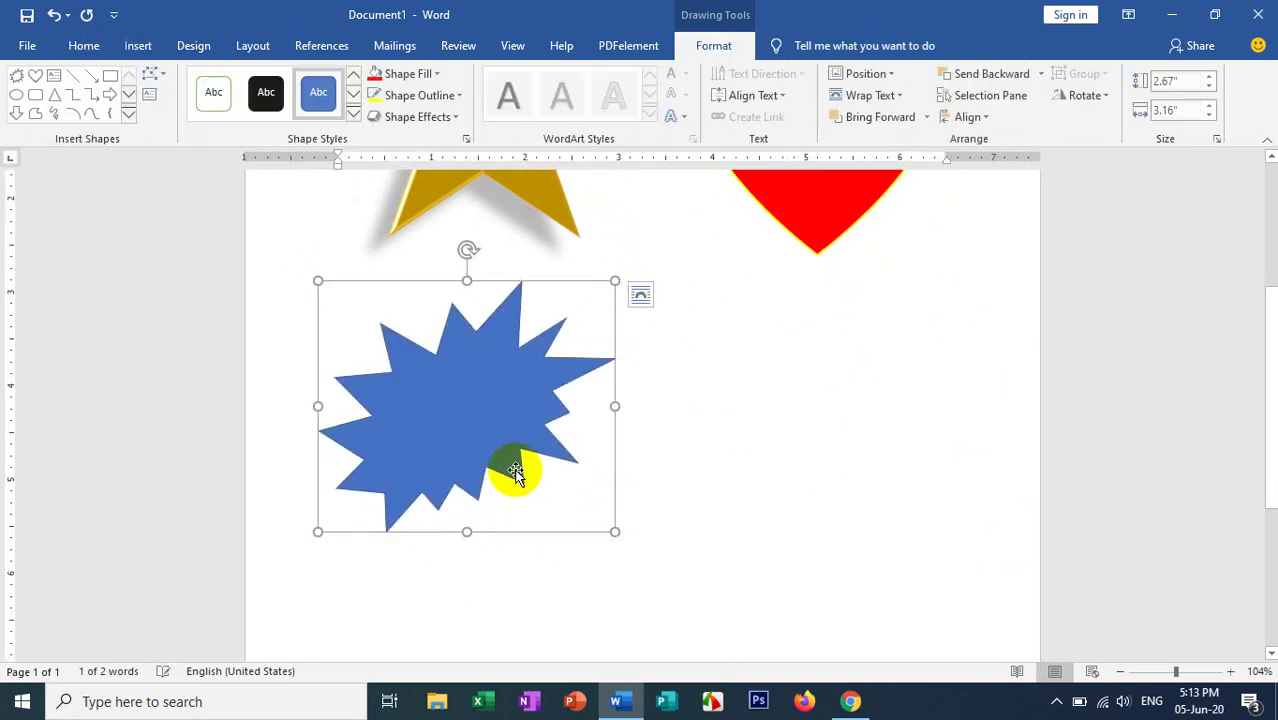
Step: Style the burst light orange with a yellow outline and start adding text to it
click(355, 112)
click(270, 292)
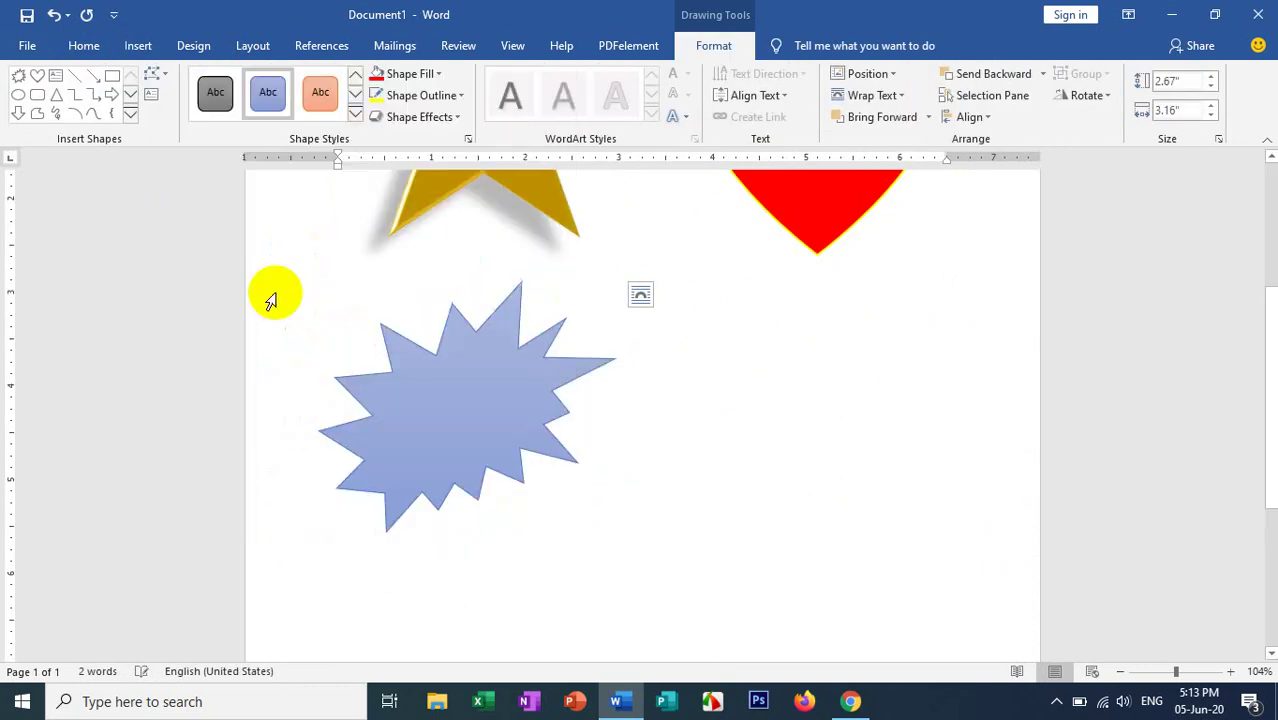
click(355, 112)
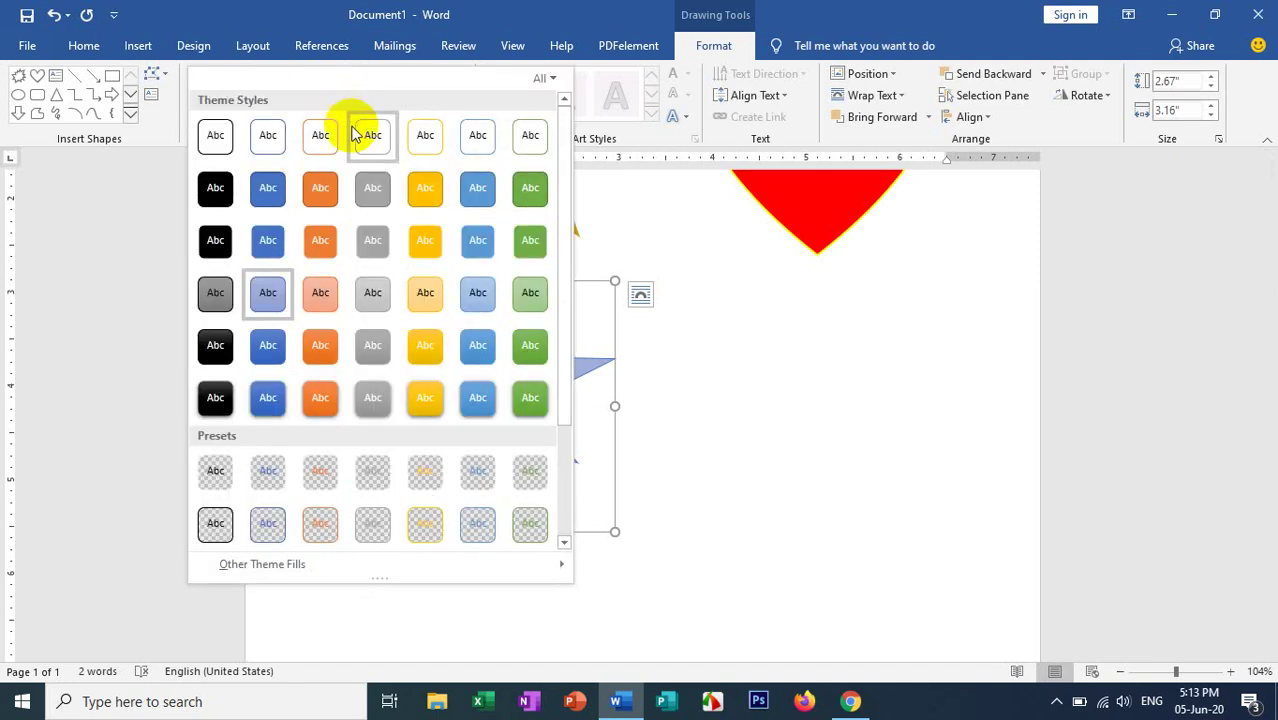
click(316, 298)
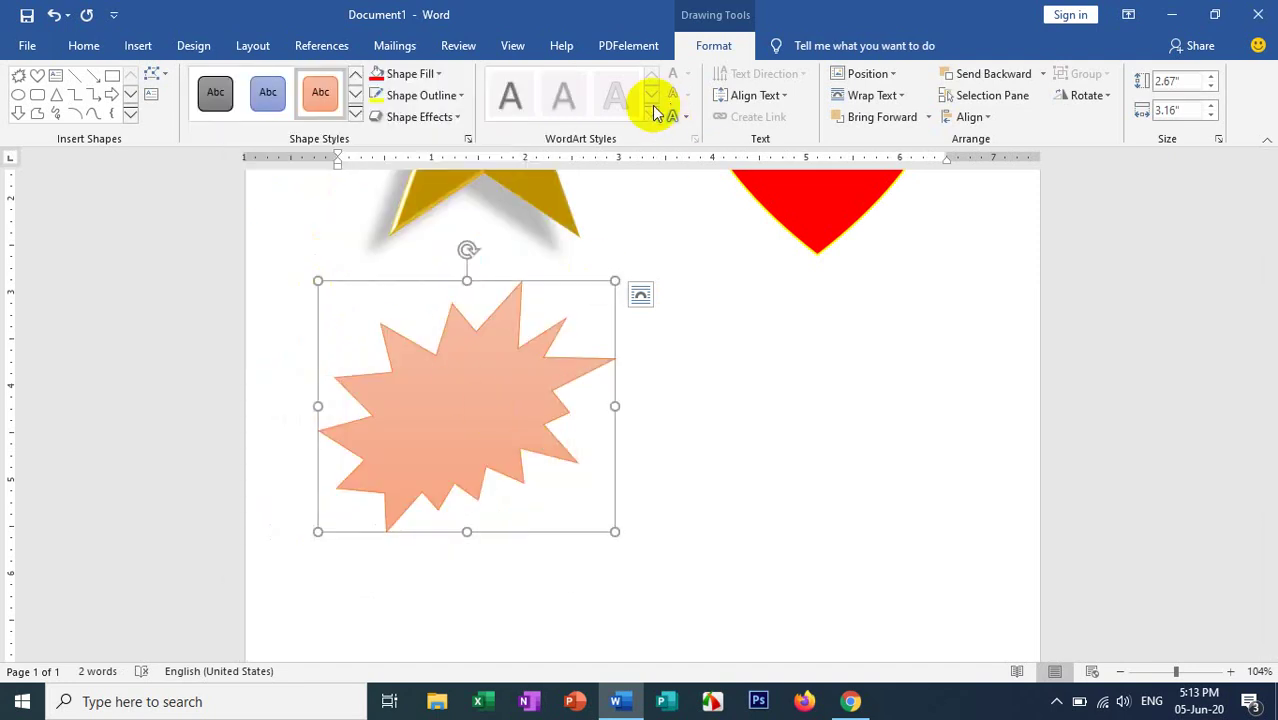
click(455, 96)
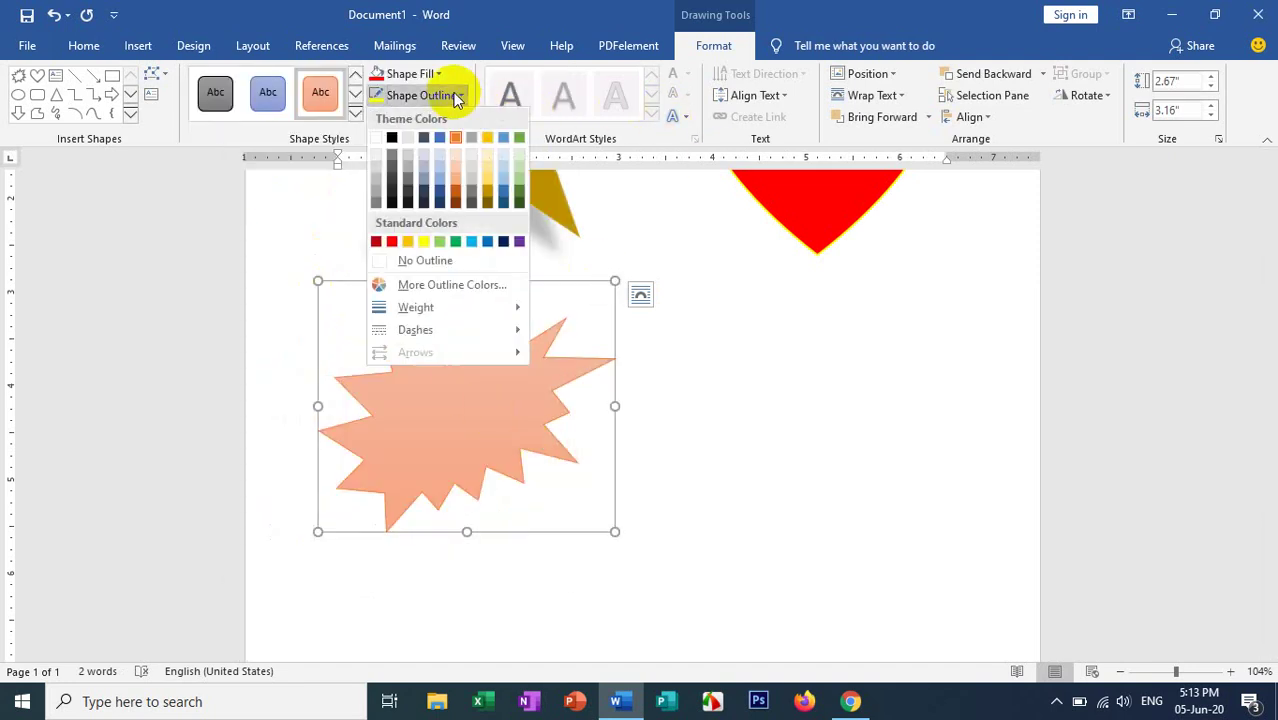
click(424, 242)
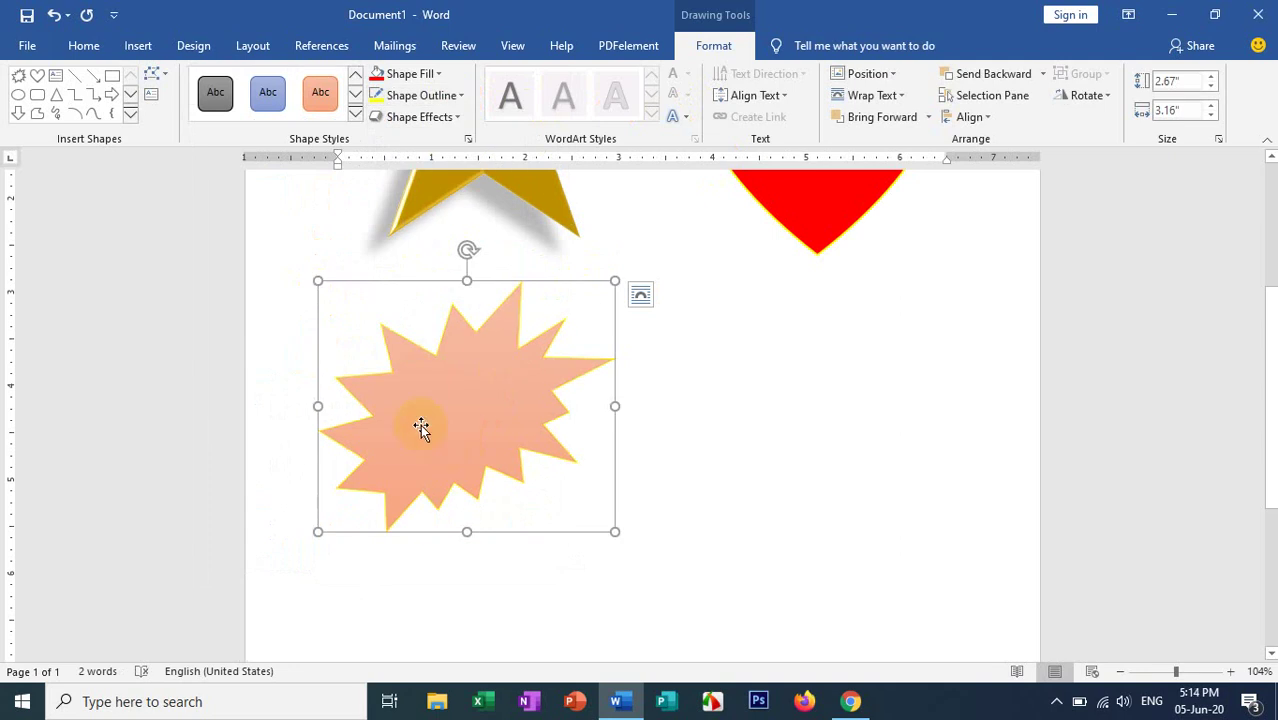
right_click(413, 383)
click(452, 114)
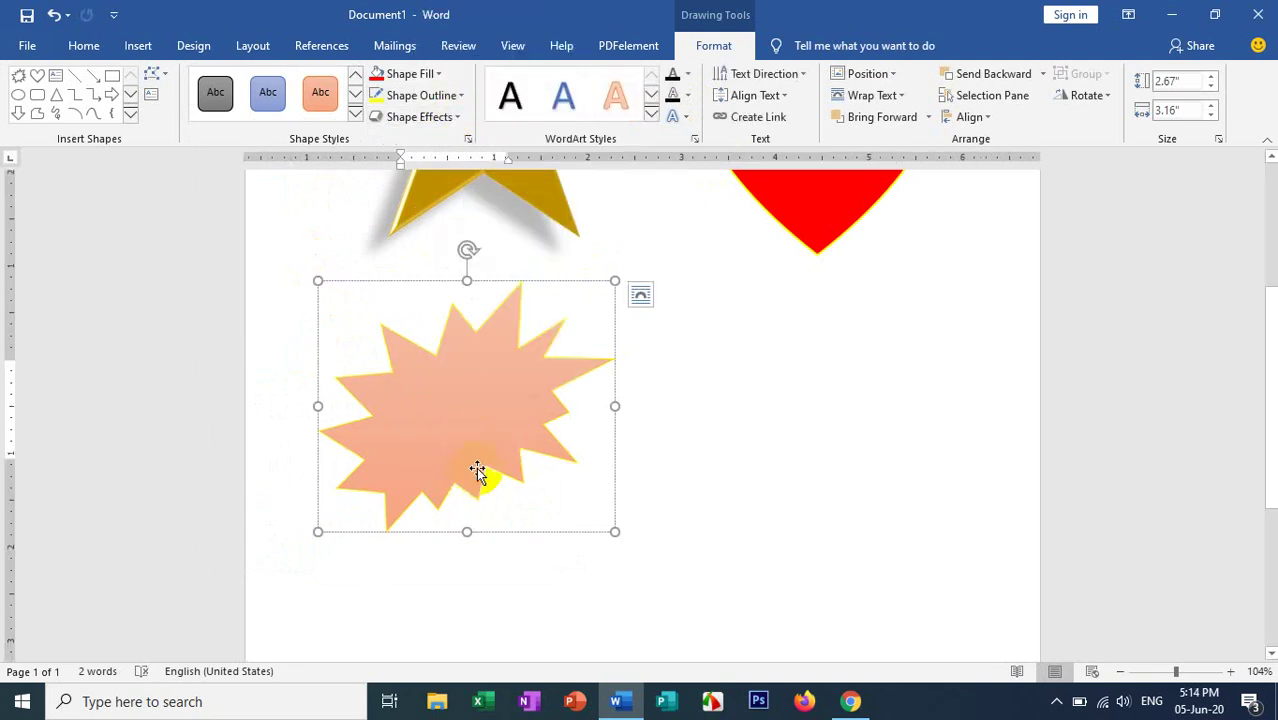
Step: Type the Burmese word မင်္ဂလာပါ in Zawgyi-One inside the burst
click(85, 46)
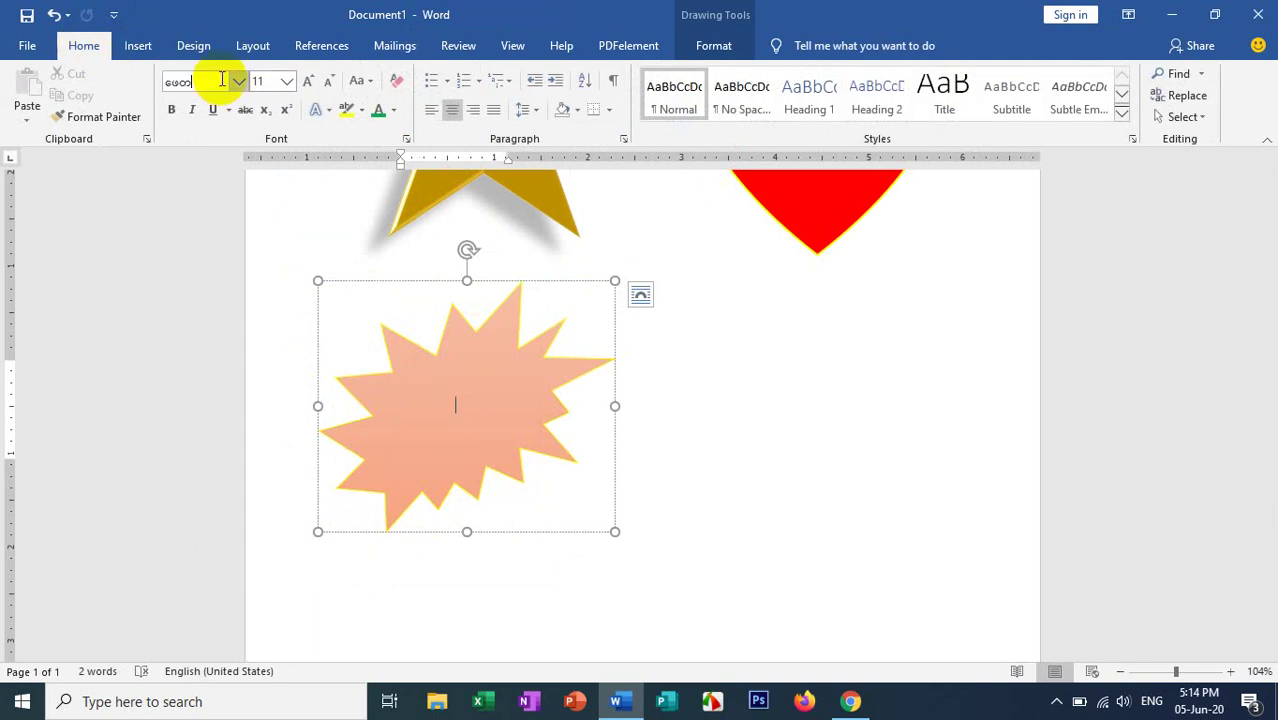
key(BackSpace)
key(BackSpace)
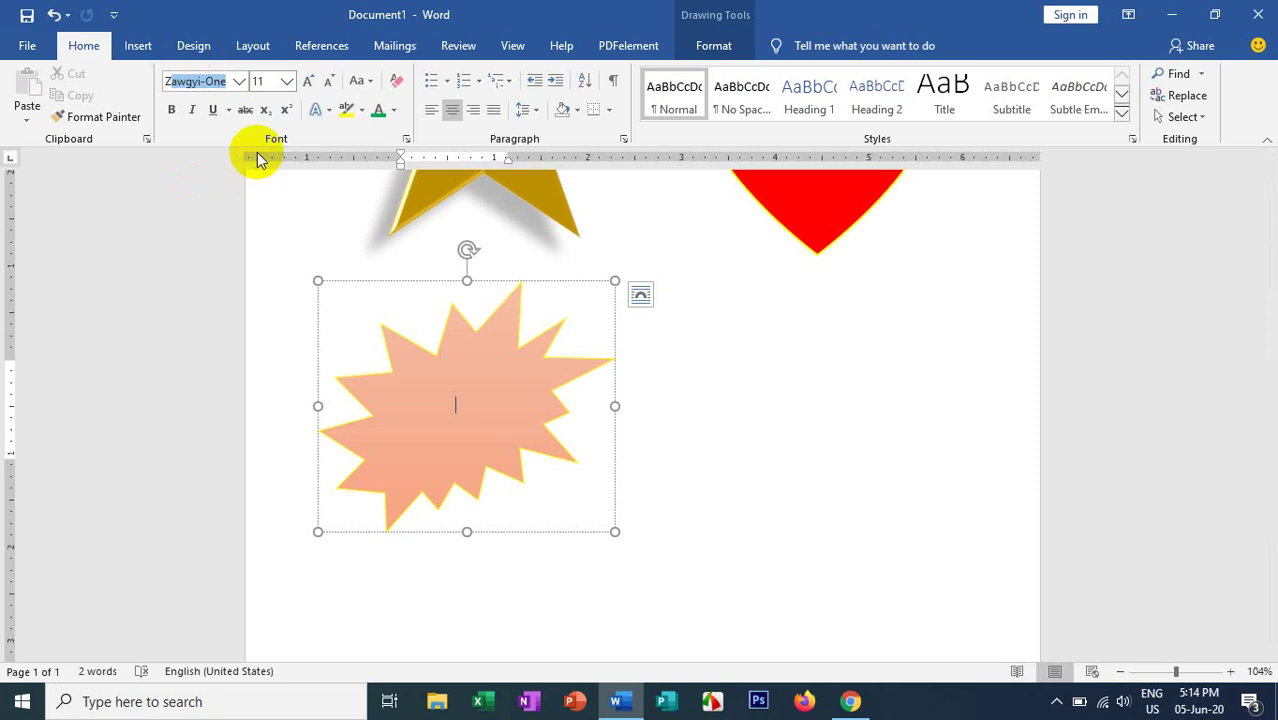
click(197, 80)
click(415, 394)
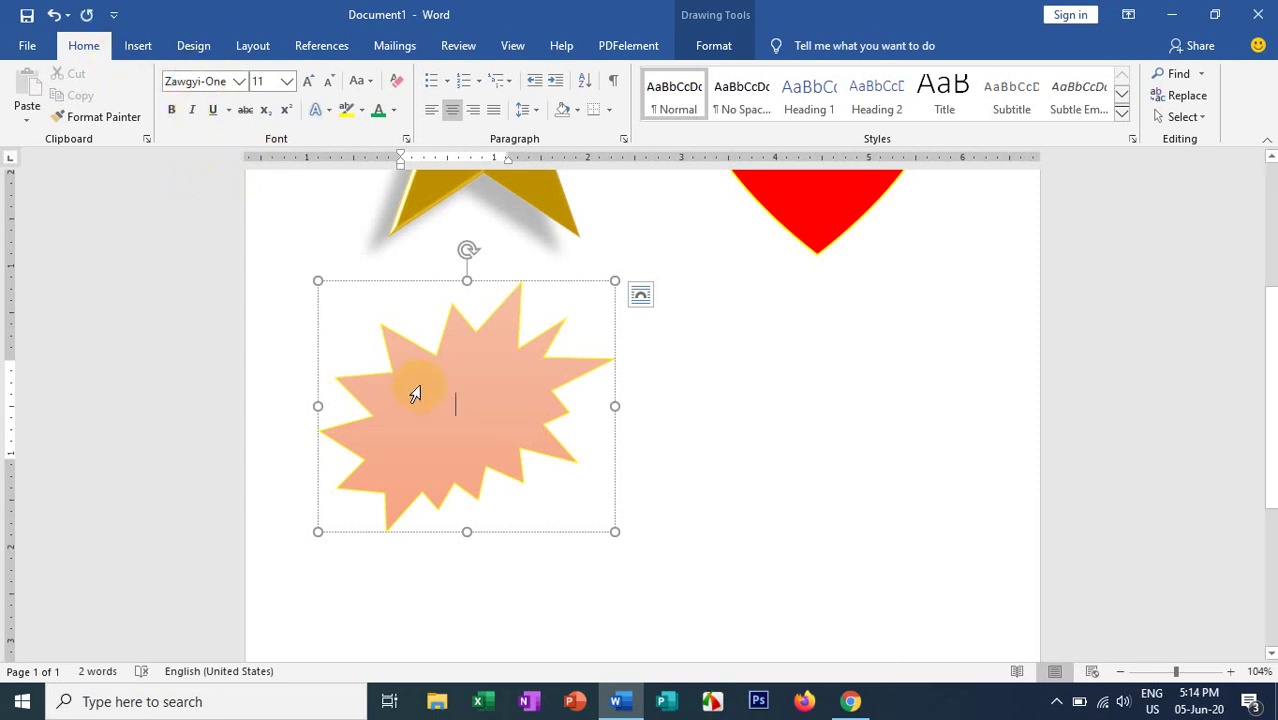
text(')
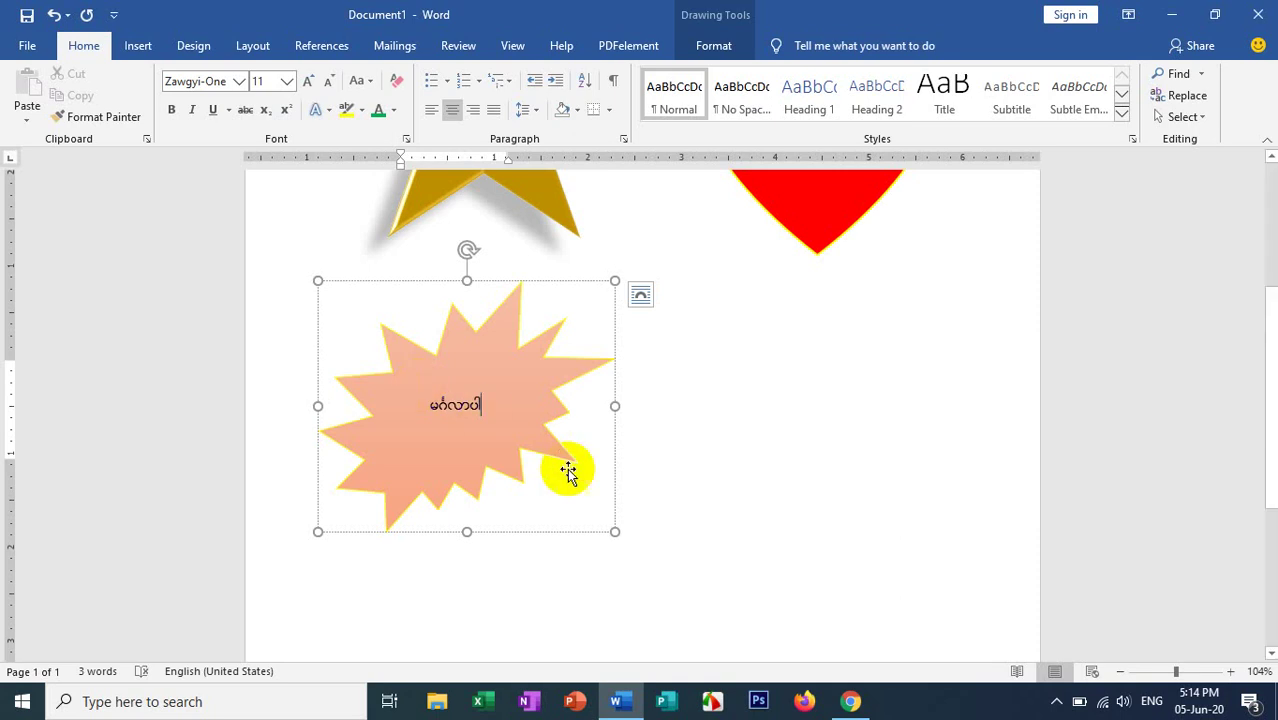
Step: Shrink the starburst to 1.84" by 2.21"
drag(485, 400, 342, 391)
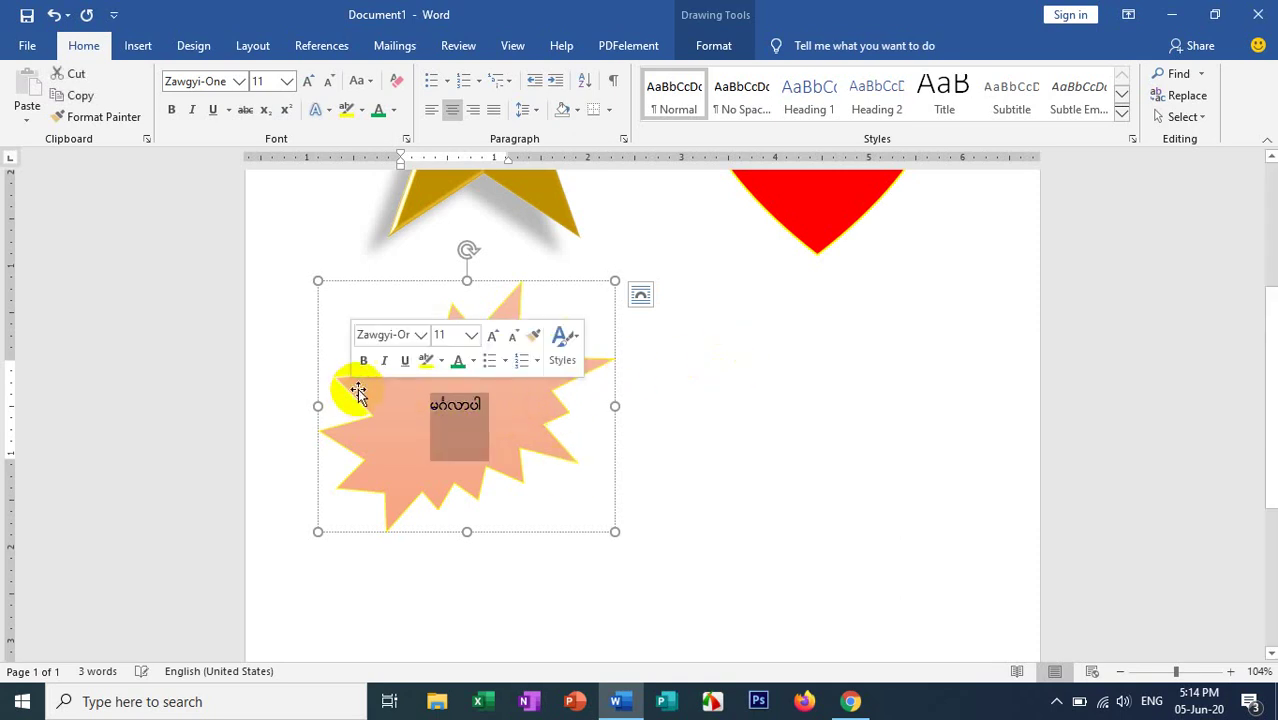
click(391, 518)
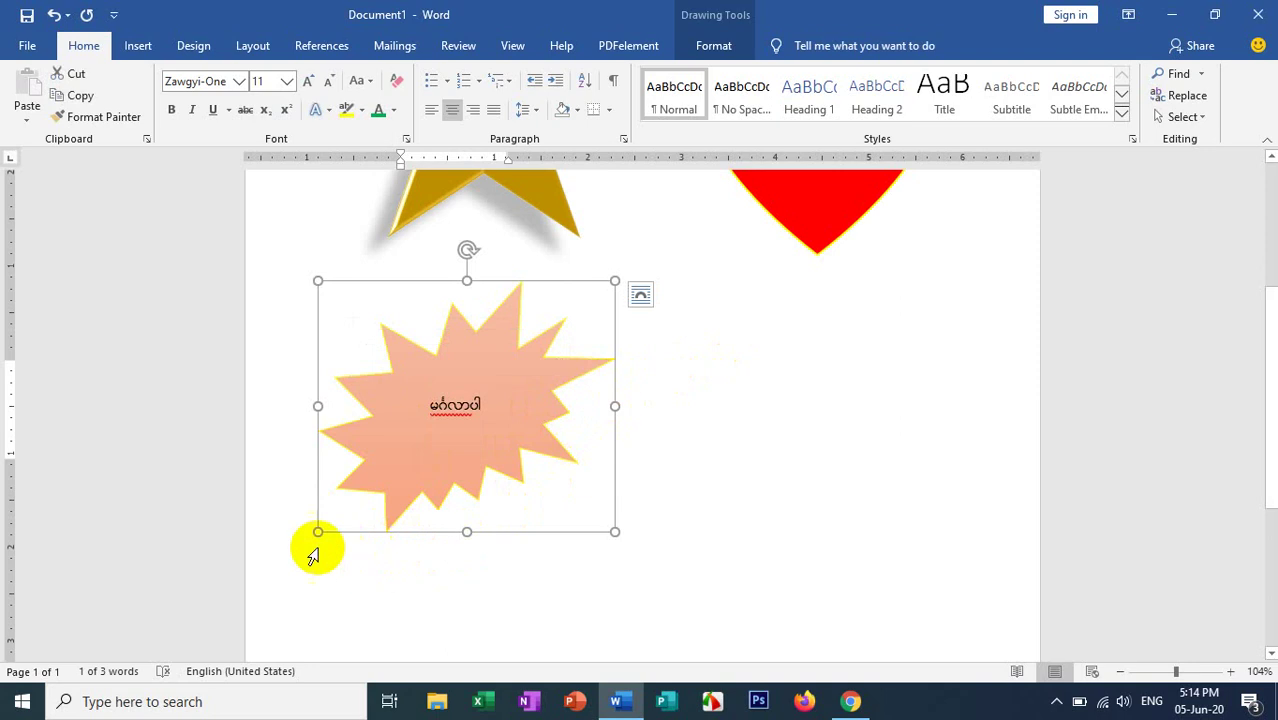
key(ctrl+a)
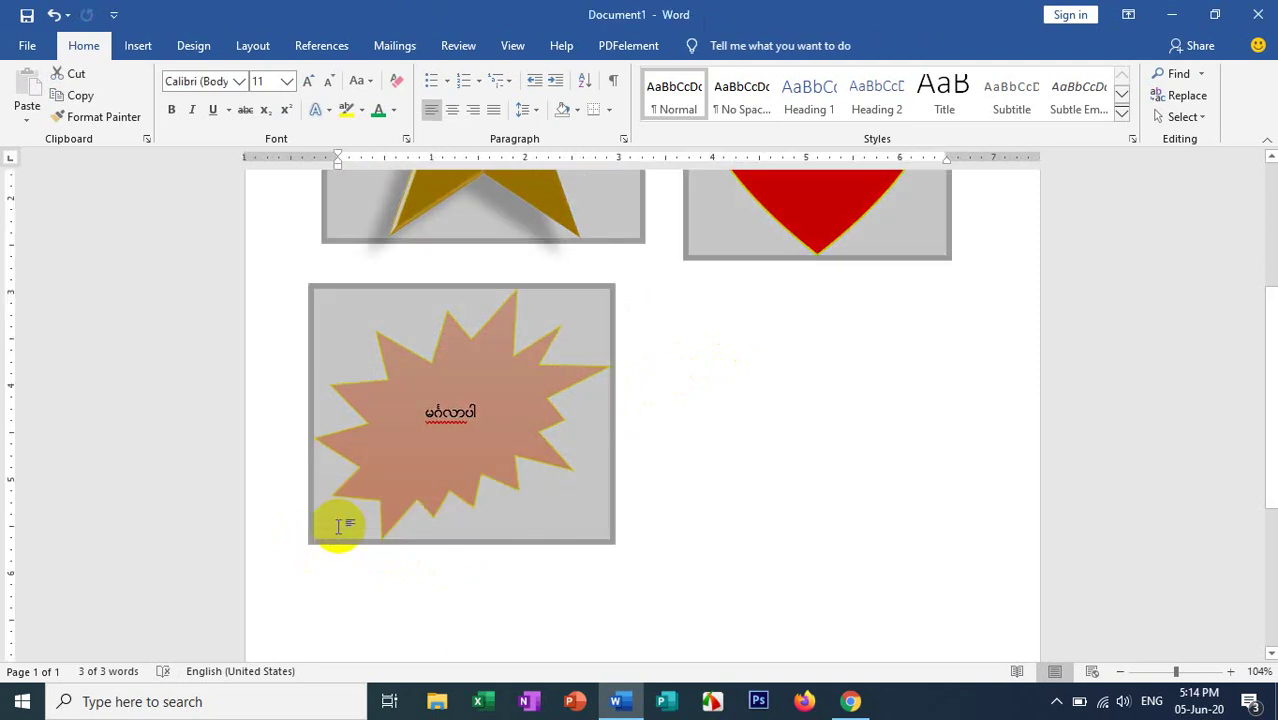
click(575, 475)
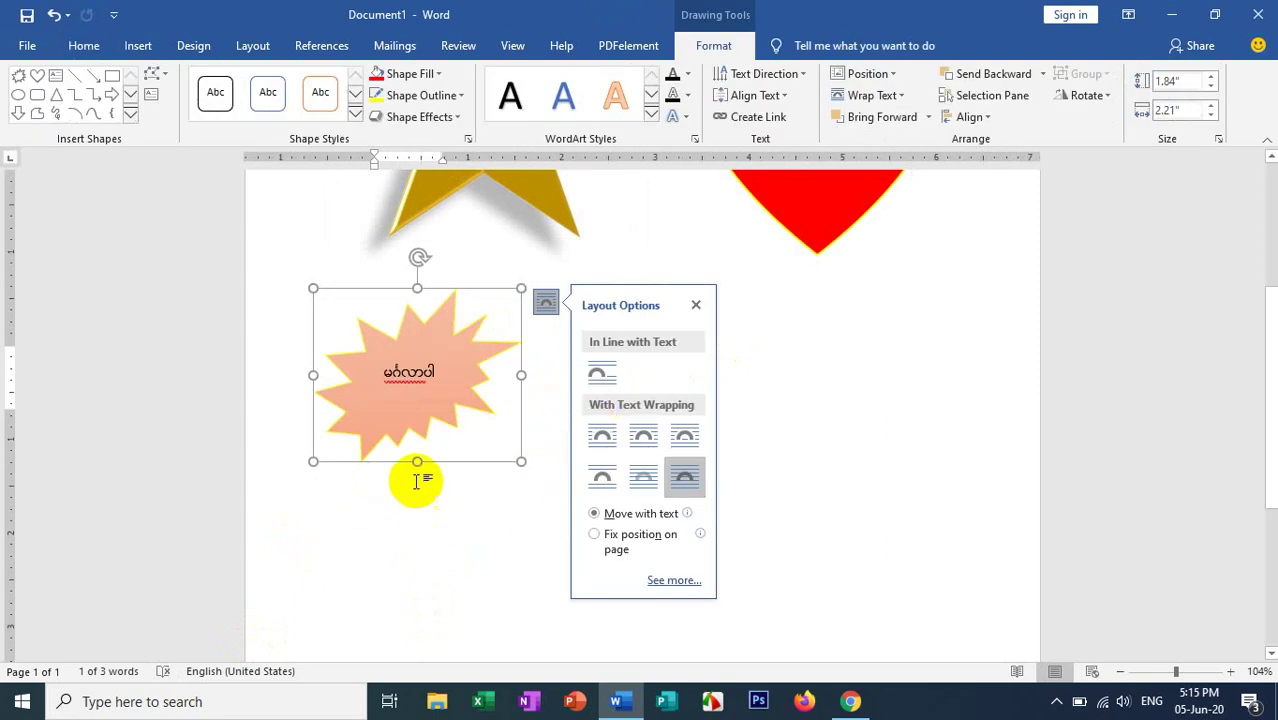
click(862, 391)
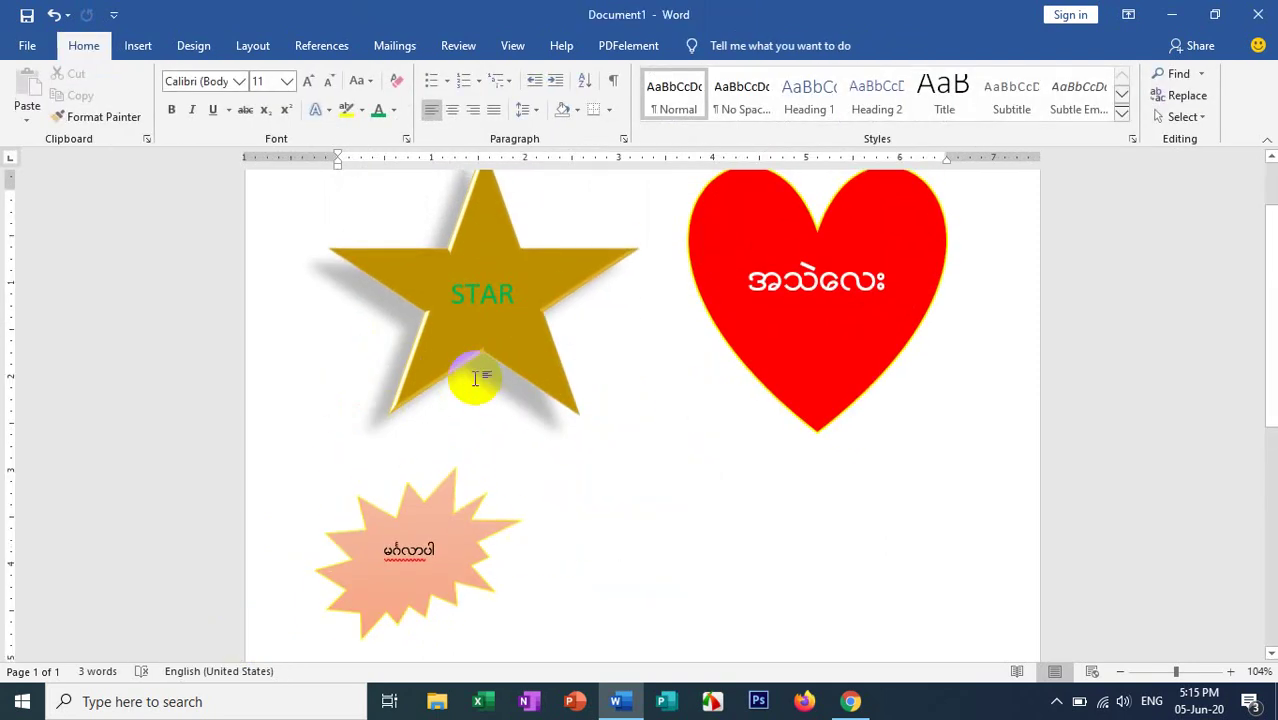
Step: Tilt the explosion burst clockwise with its rotation handle
scroll(419, 580, down, 2)
click(419, 443)
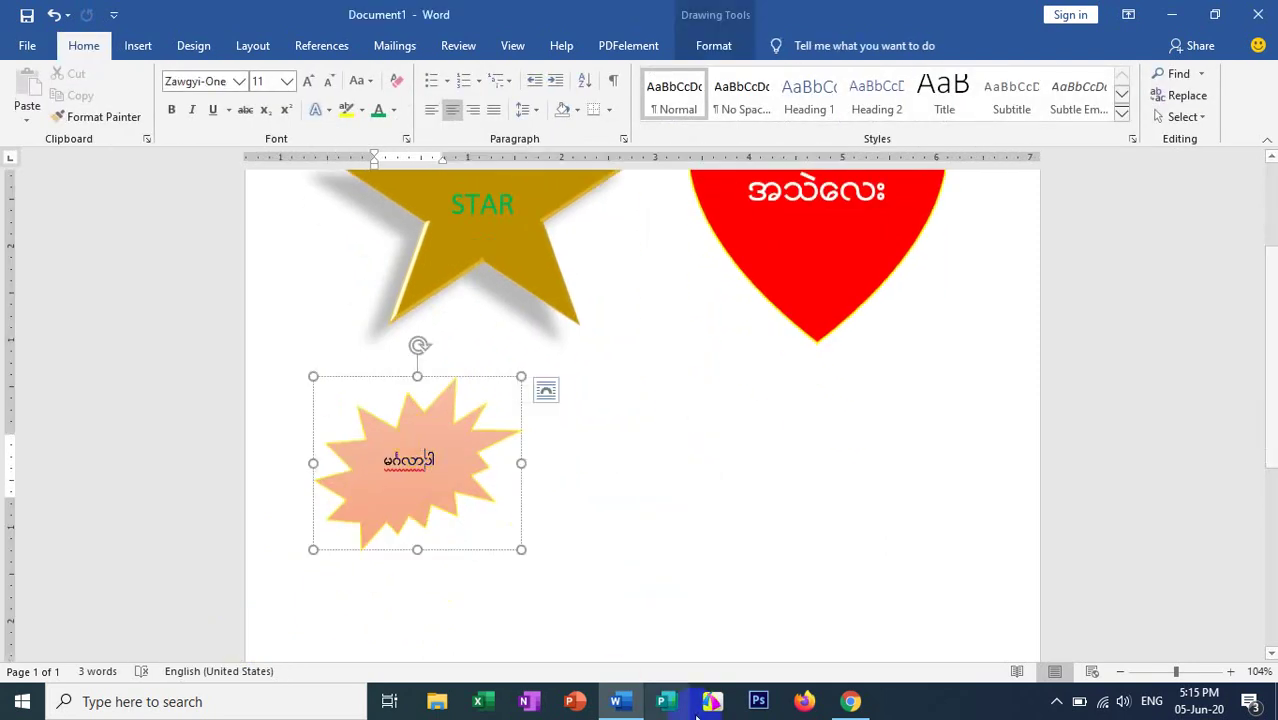
scroll(600, 535, up, 2)
scroll(599, 535, down, 2)
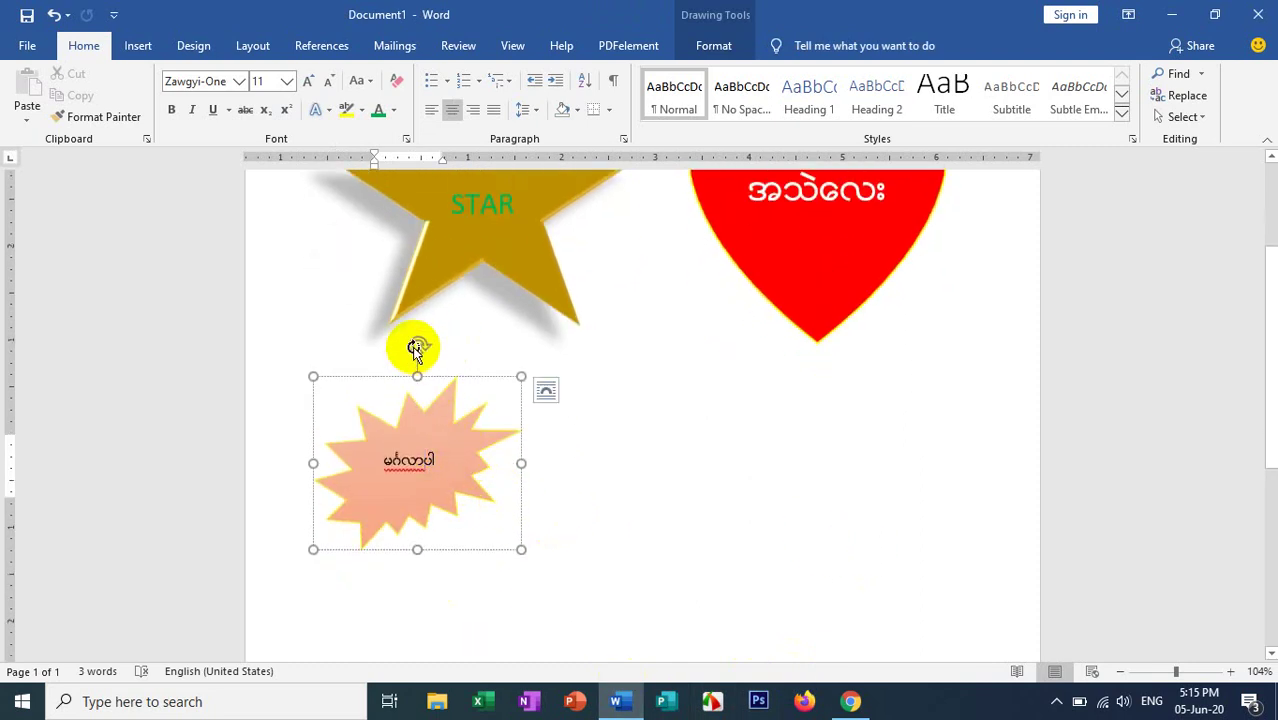
drag(415, 347, 548, 391)
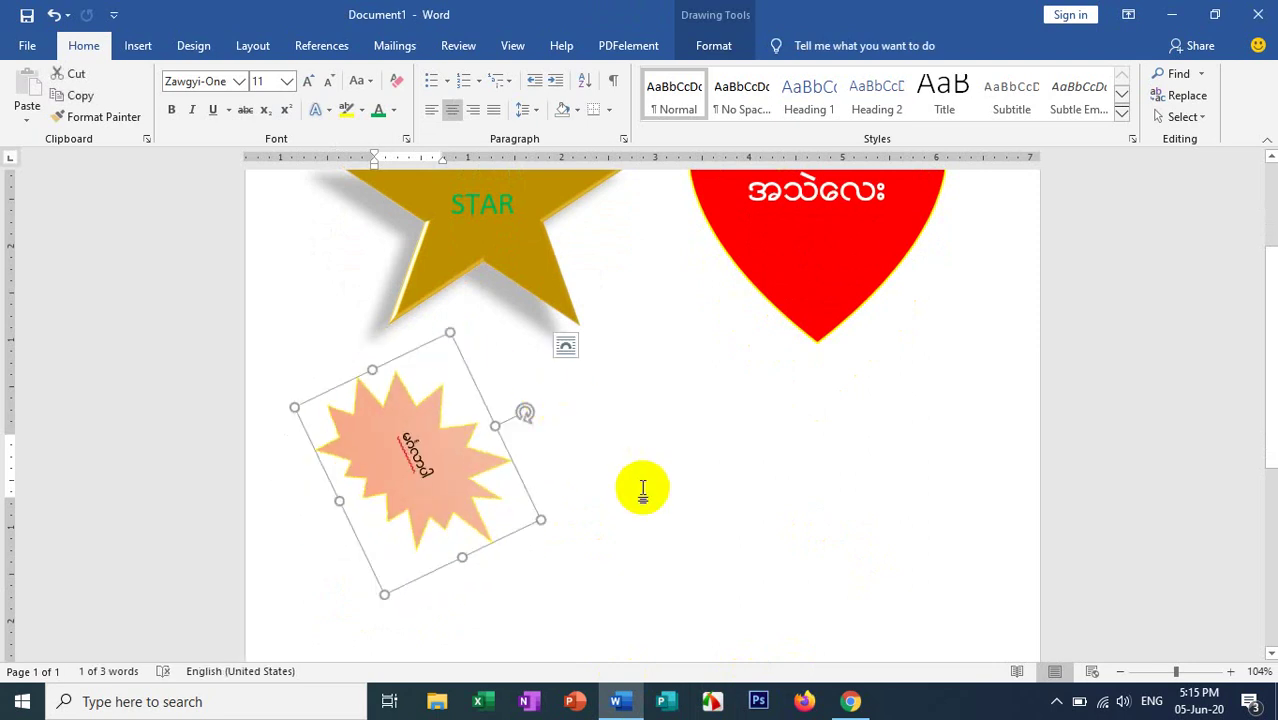
Step: Tilt the STAR star clockwise and the heart about 30° clockwise, then deselect
scroll(711, 469, up, 1)
scroll(711, 469, up, 3)
click(505, 345)
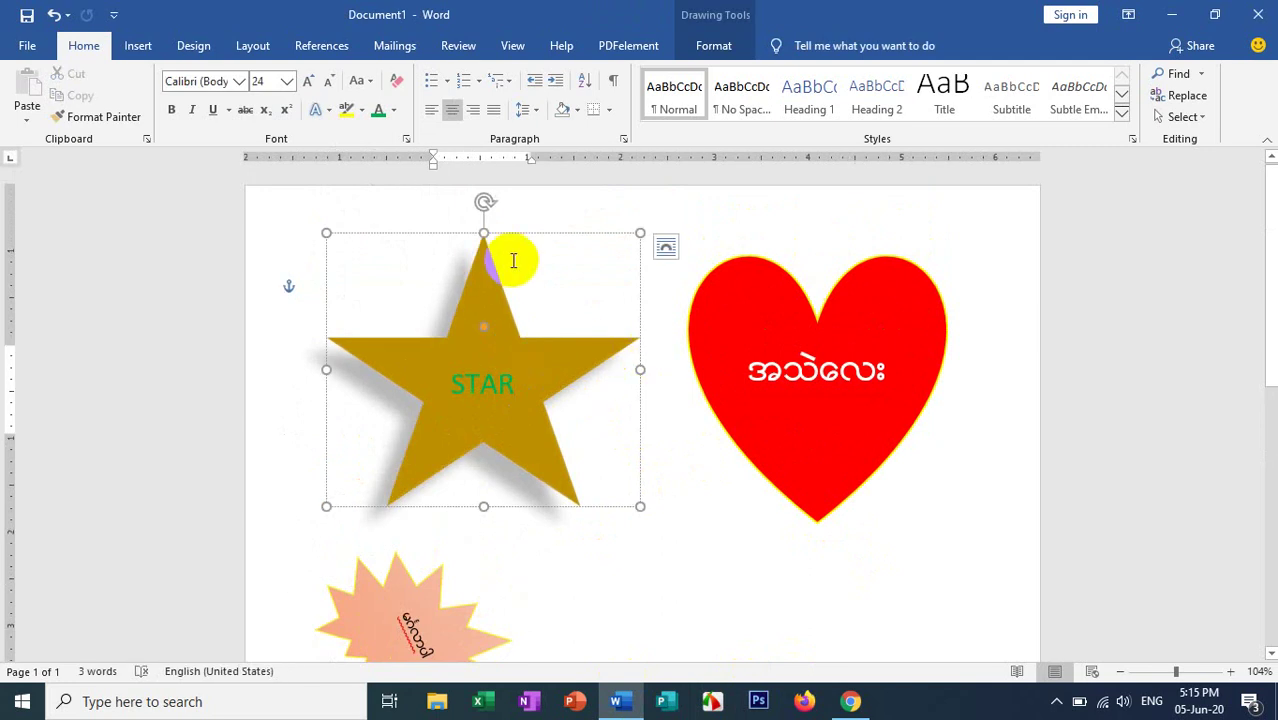
drag(482, 201, 578, 277)
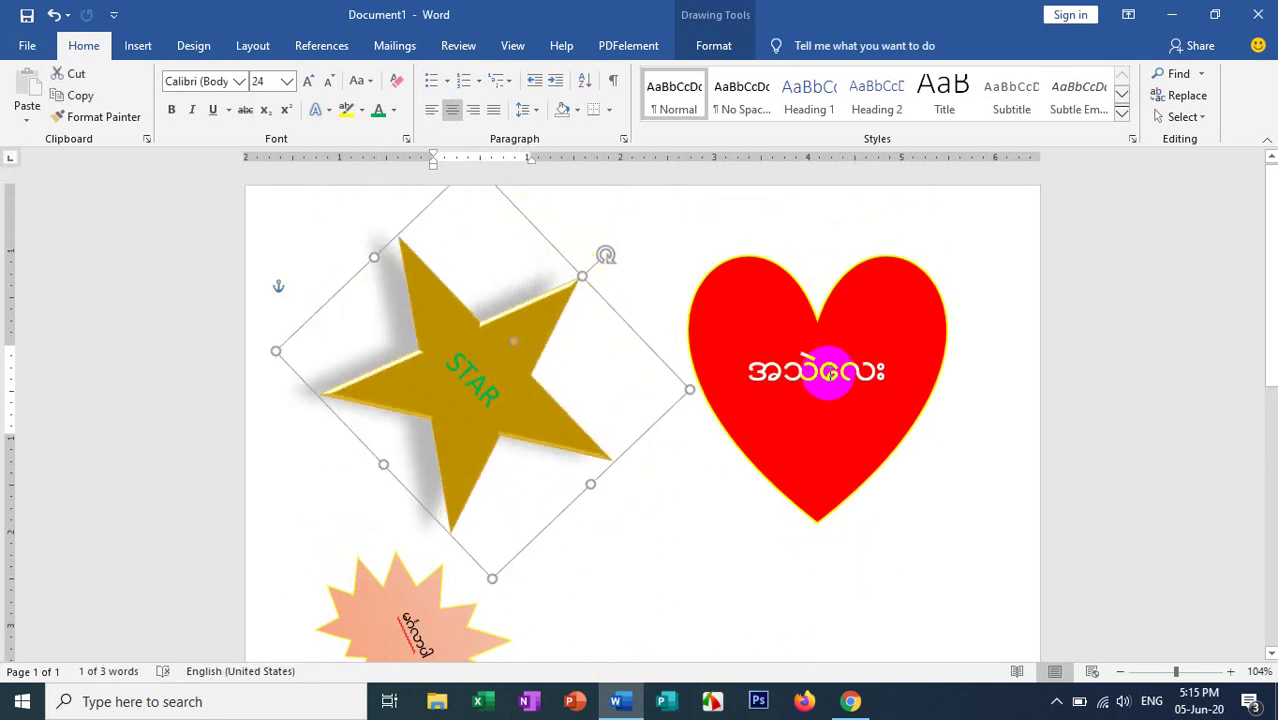
click(893, 316)
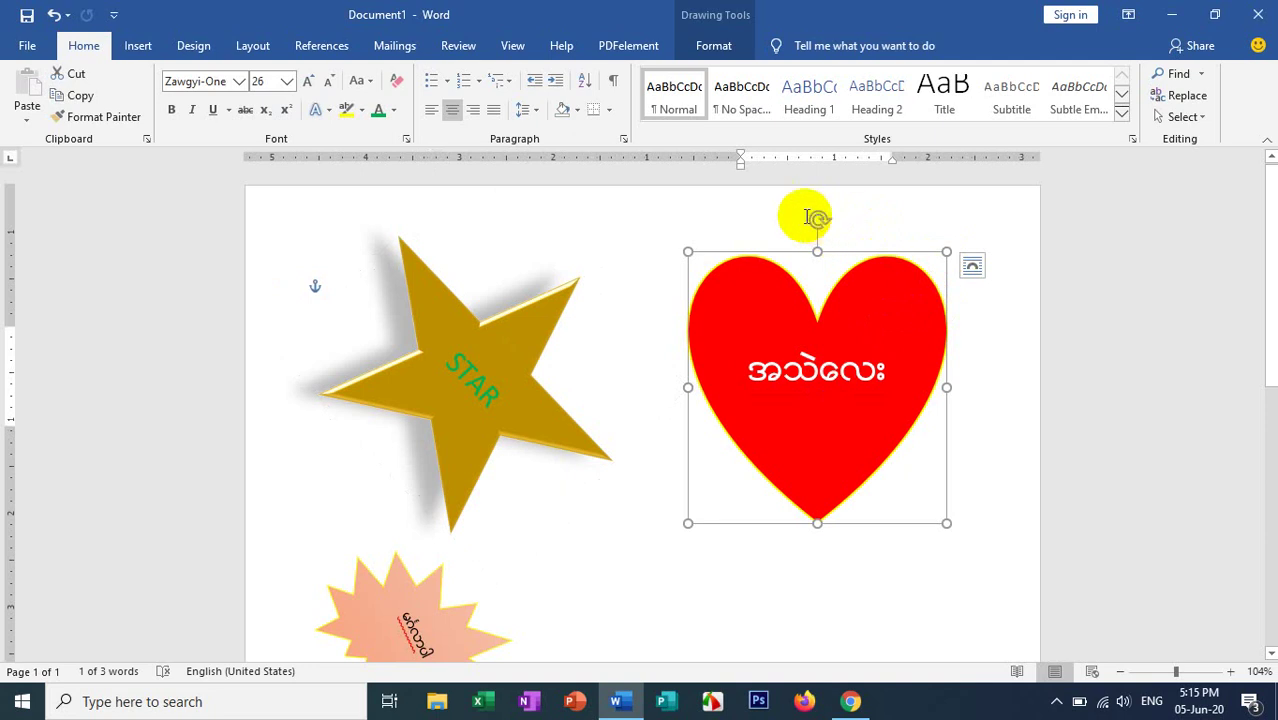
drag(818, 220, 911, 246)
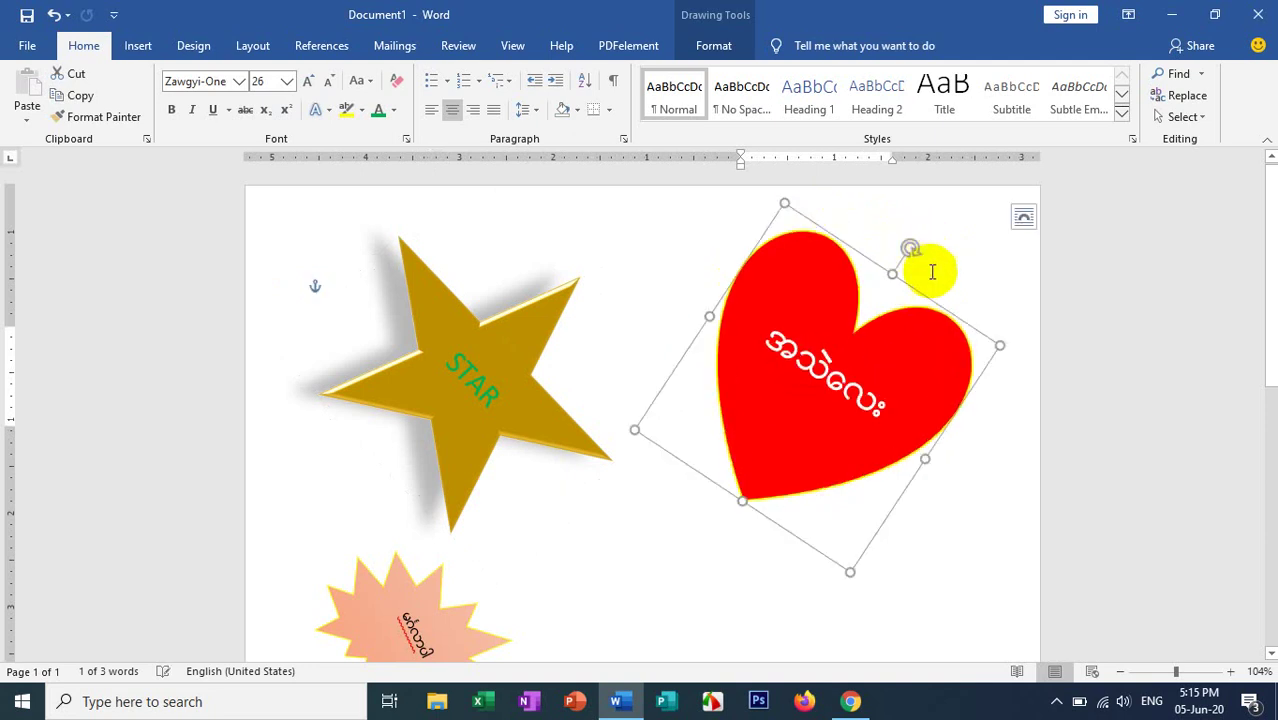
scroll(893, 365, down, 3)
click(622, 568)
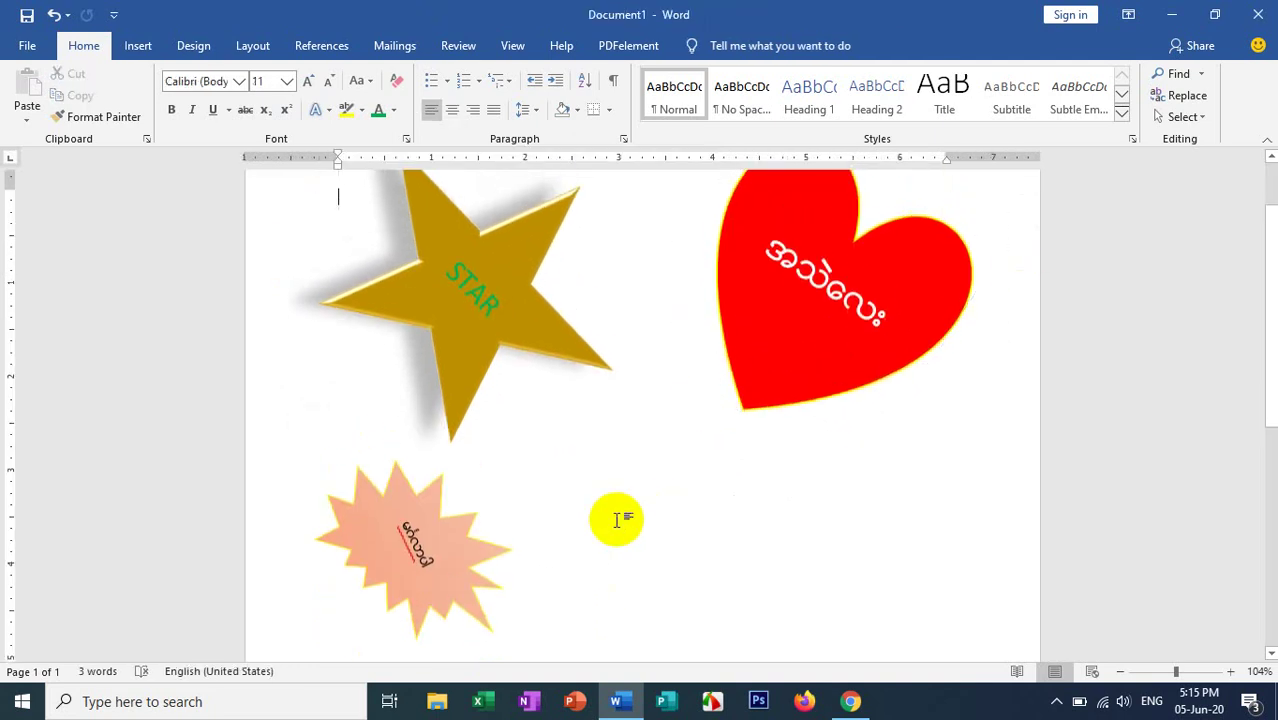
Step: Draw a 2.62" blue circle with the Oval shape beside the pink explosion
click(138, 47)
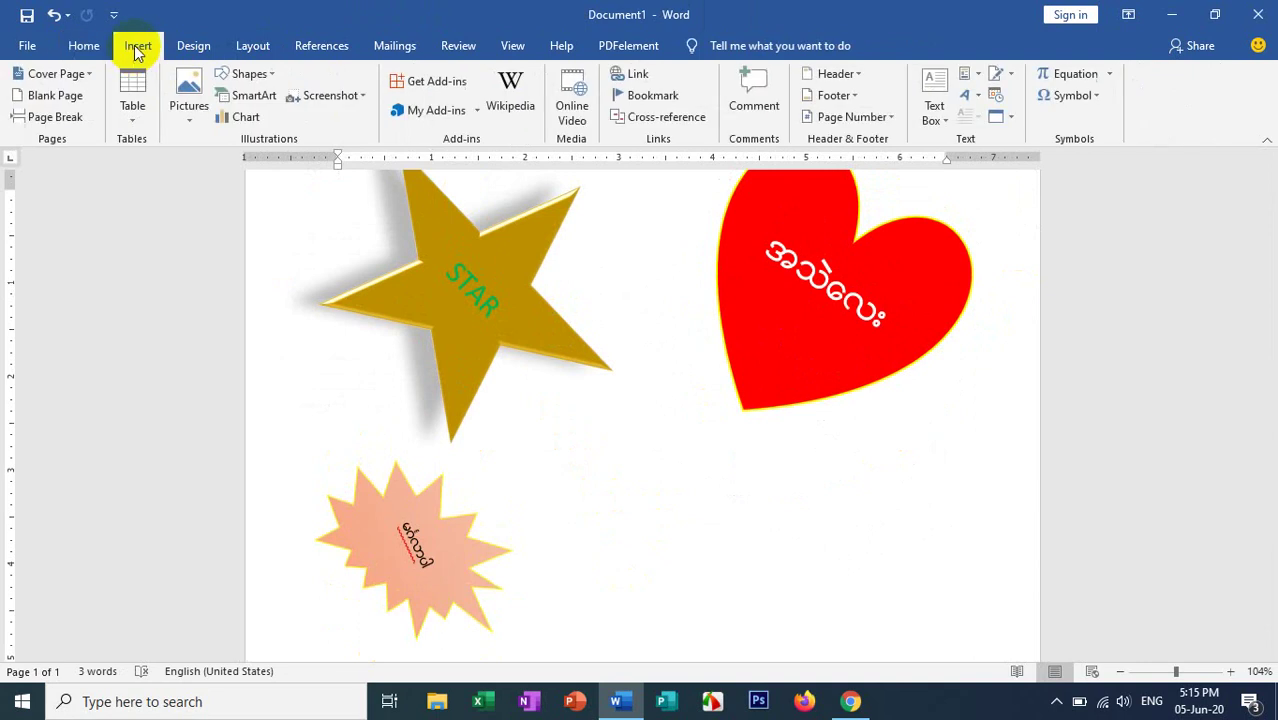
click(272, 75)
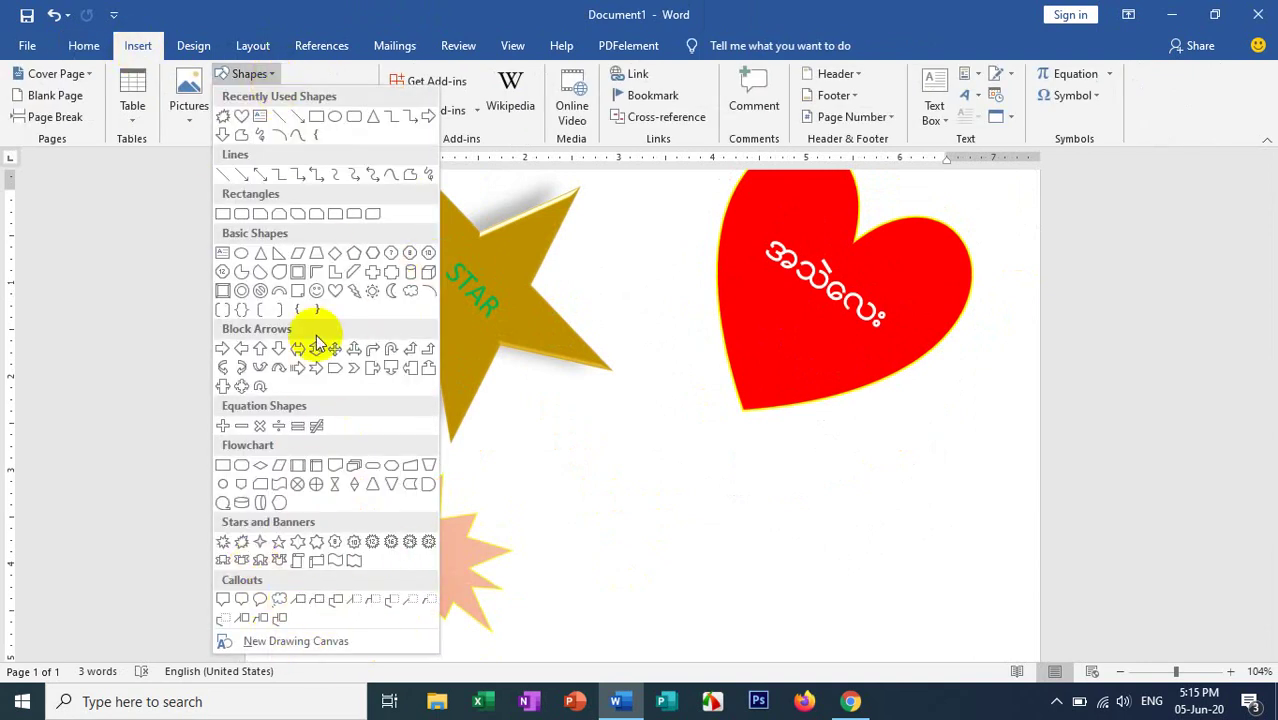
click(337, 119)
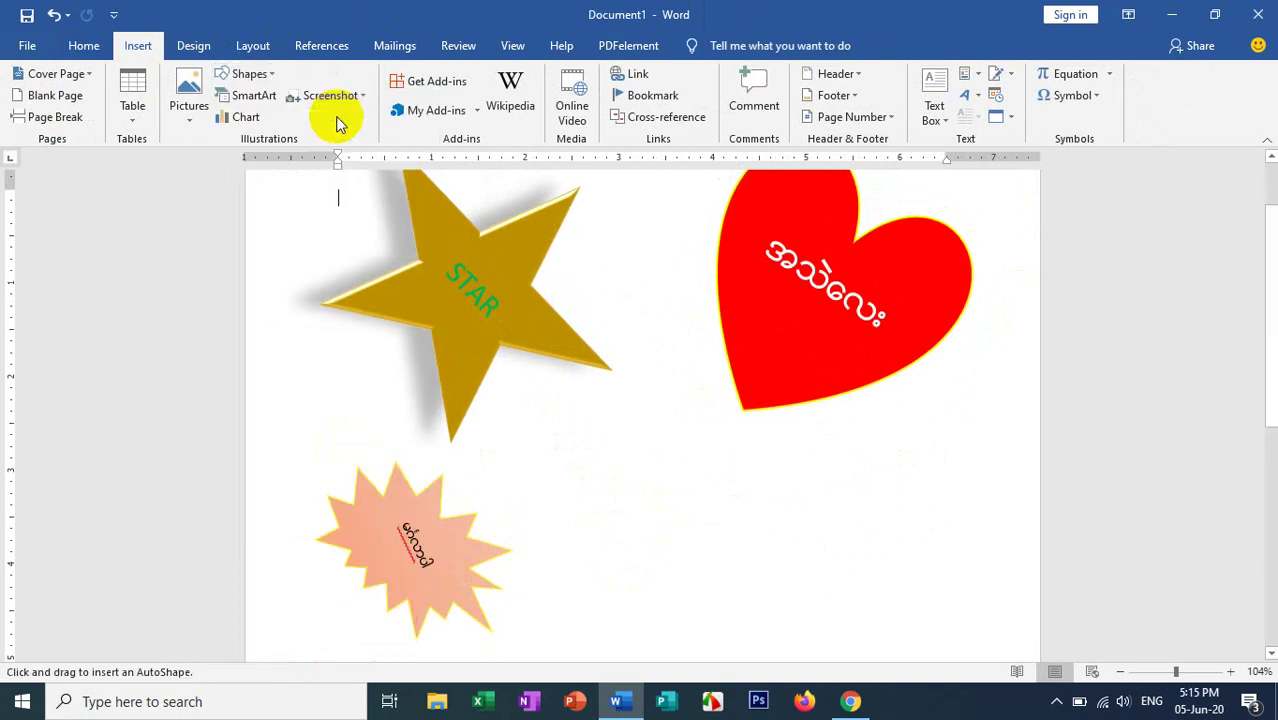
scroll(693, 428, down, 3)
drag(656, 358, 859, 540)
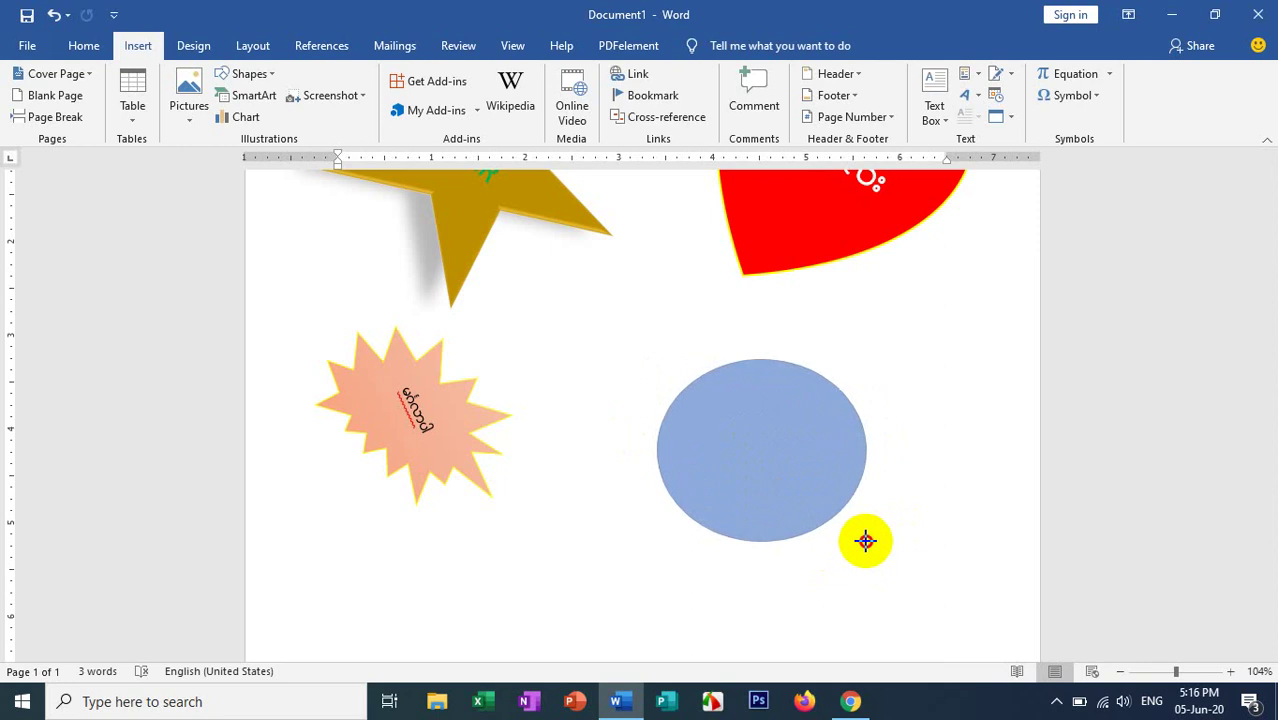
drag(865, 541, 728, 457)
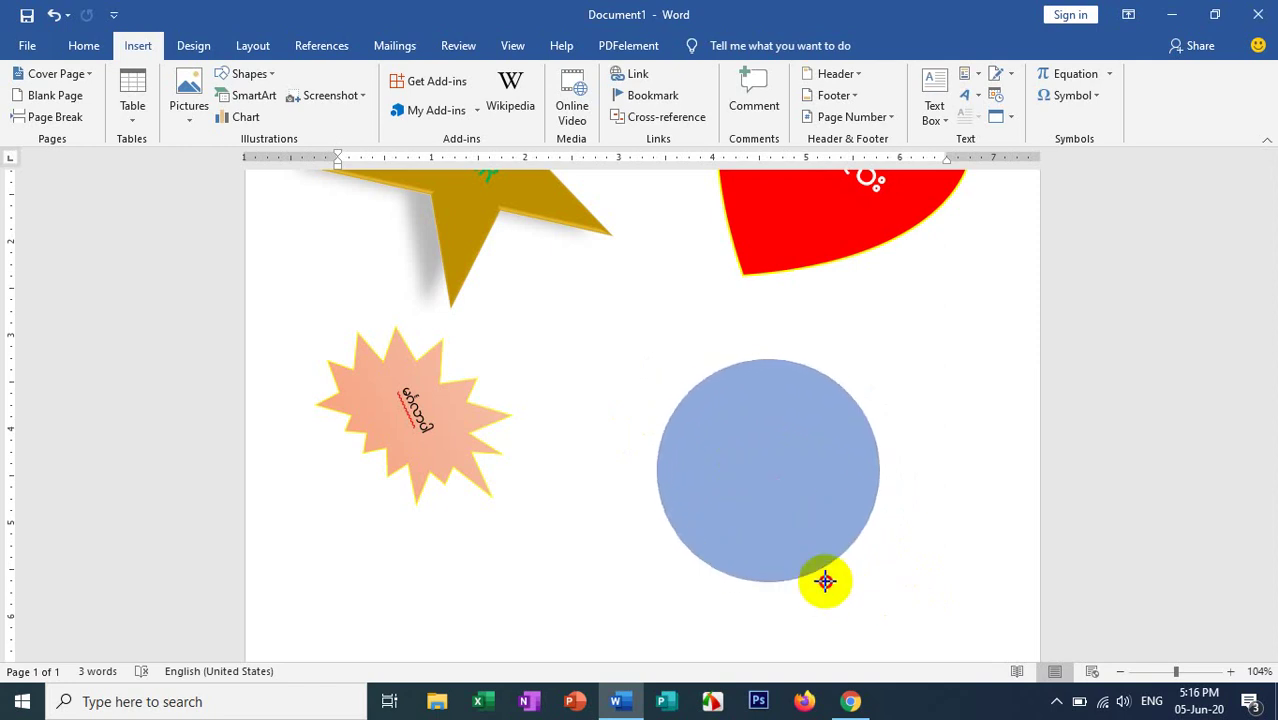
drag(825, 581, 856, 604)
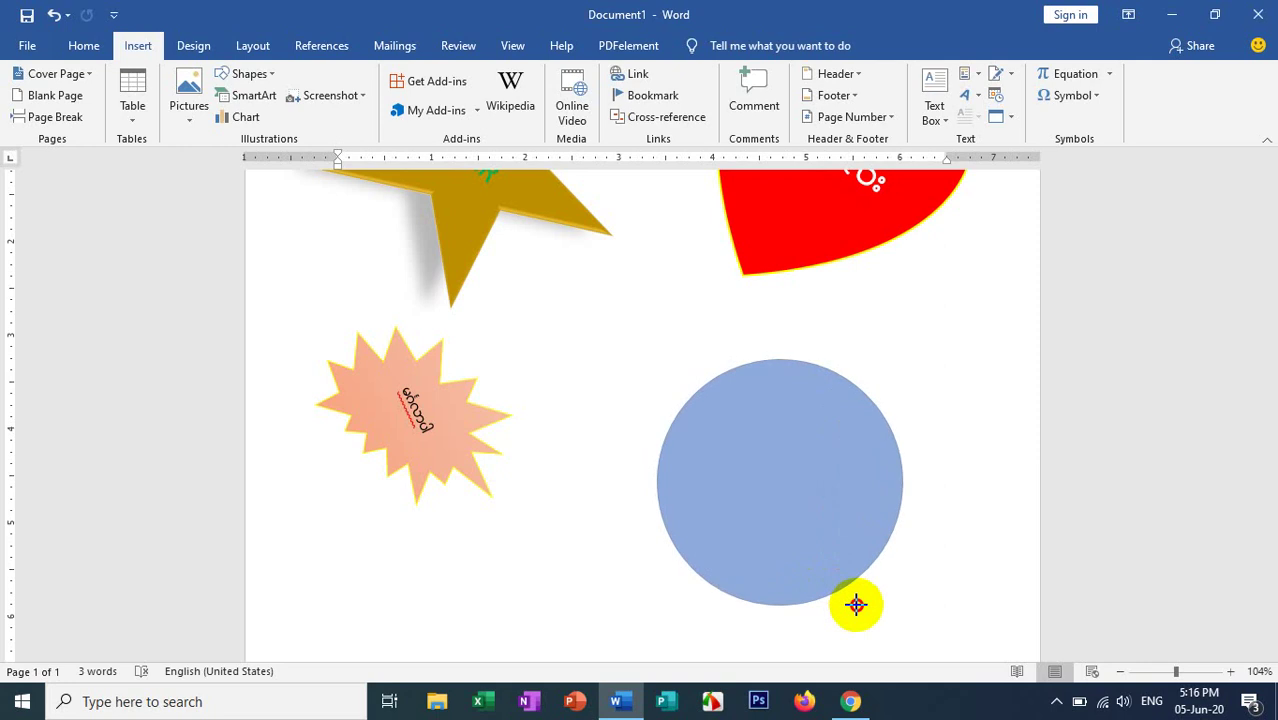
drag(856, 604, 856, 604)
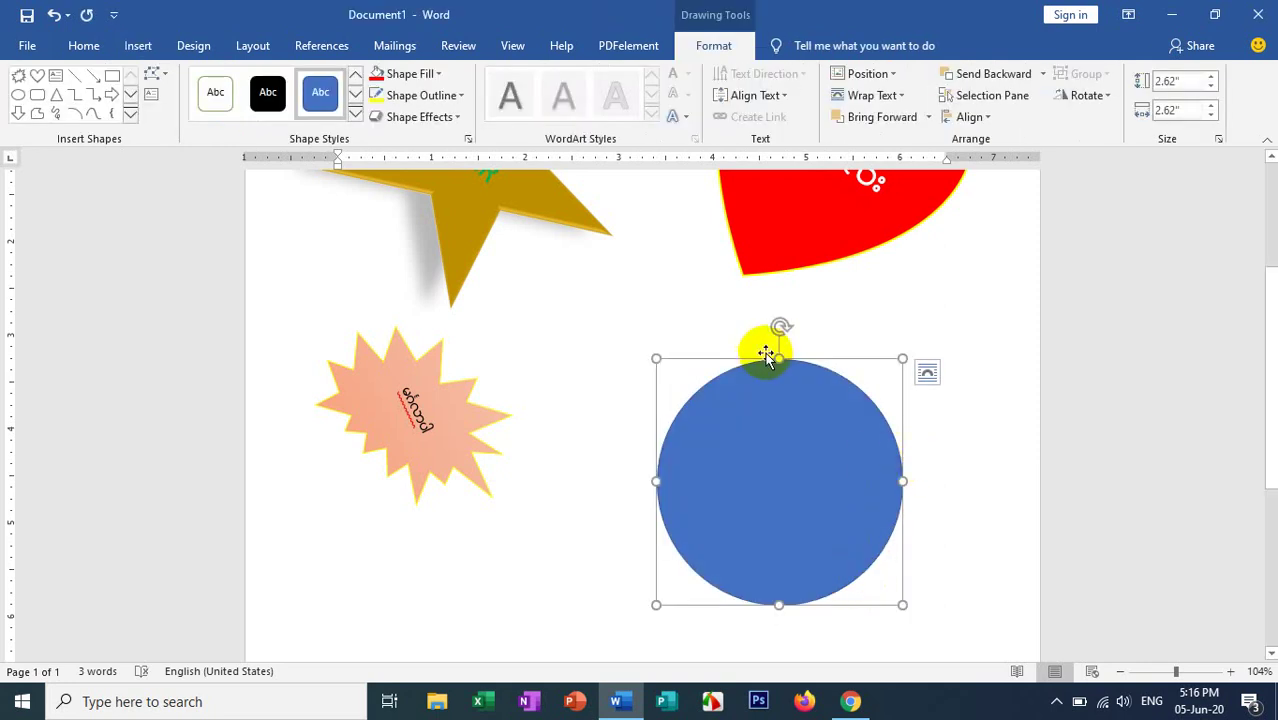
drag(819, 454, 815, 423)
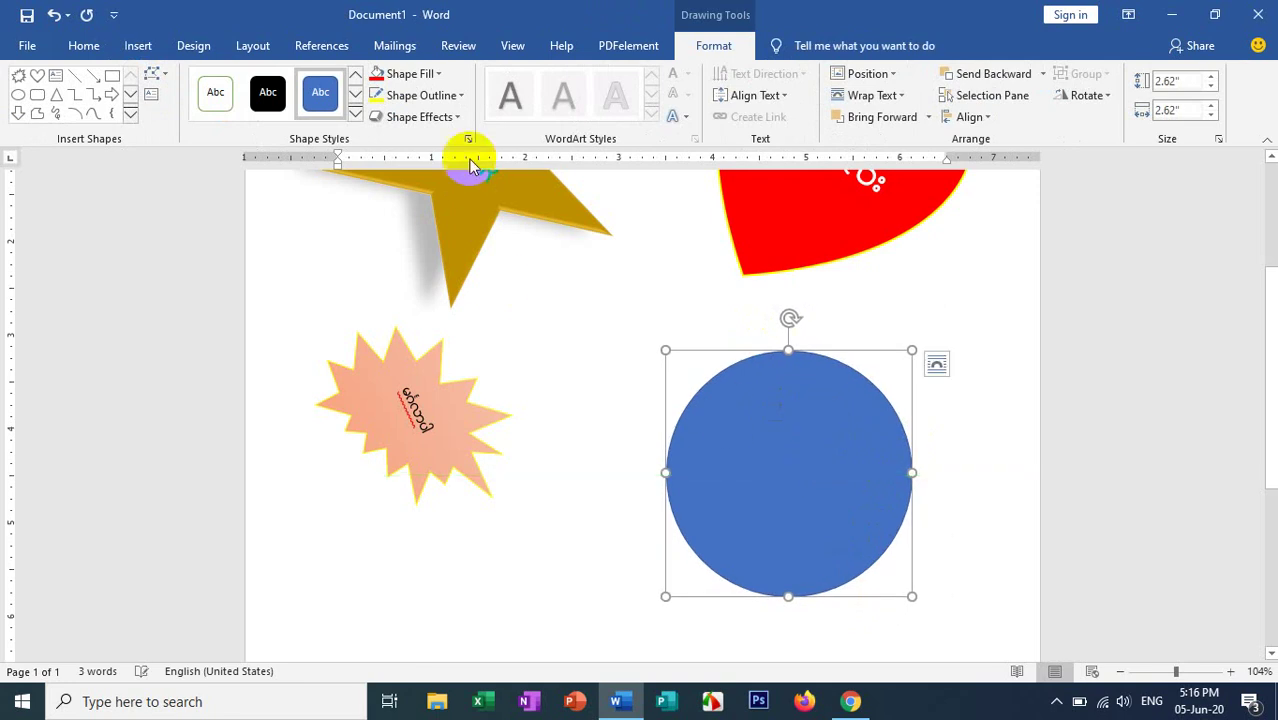
Step: Apply a green colored-fill shape style to the circle
click(356, 116)
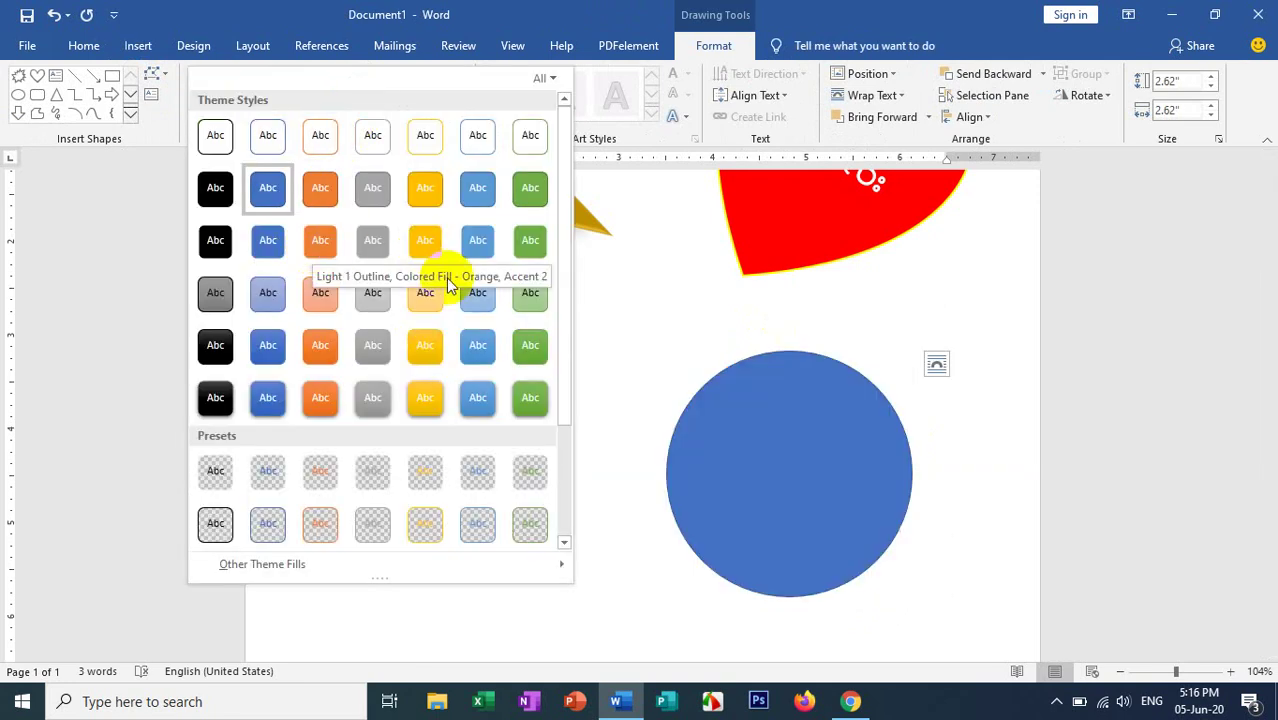
click(530, 240)
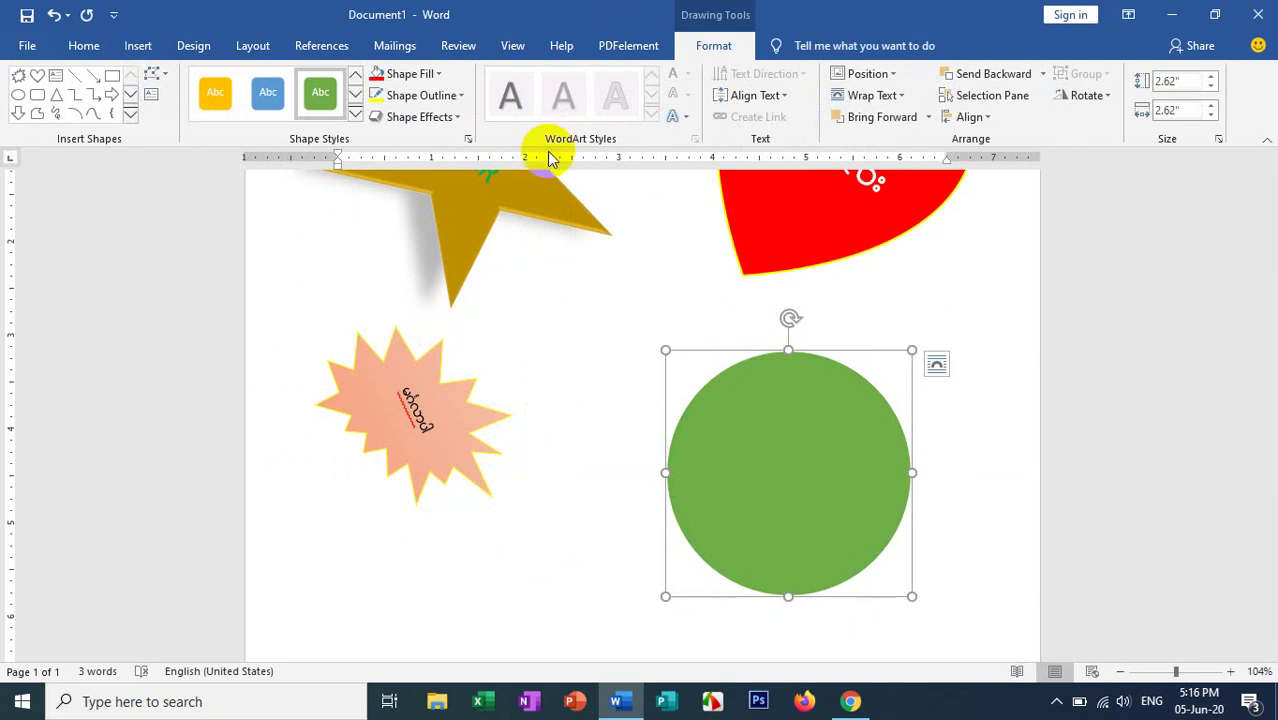
scroll(1038, 371, down, 5)
scroll(1037, 373, up, 2)
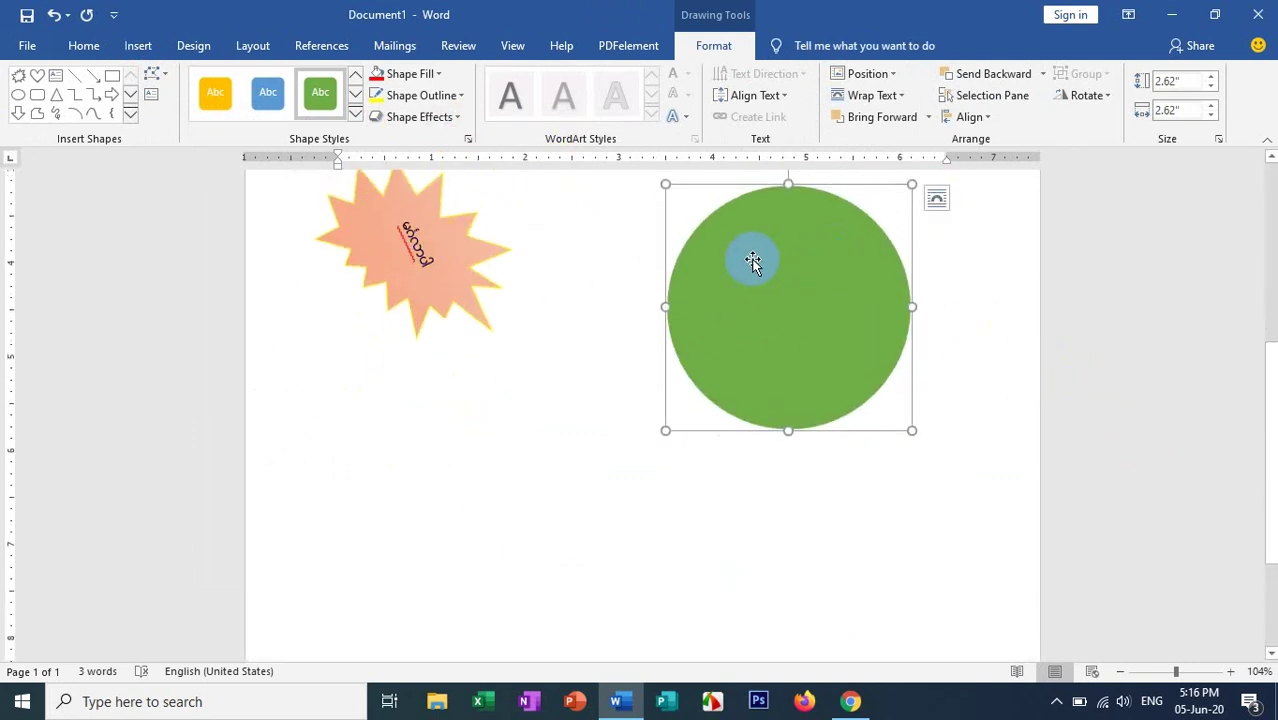
right_click(772, 270)
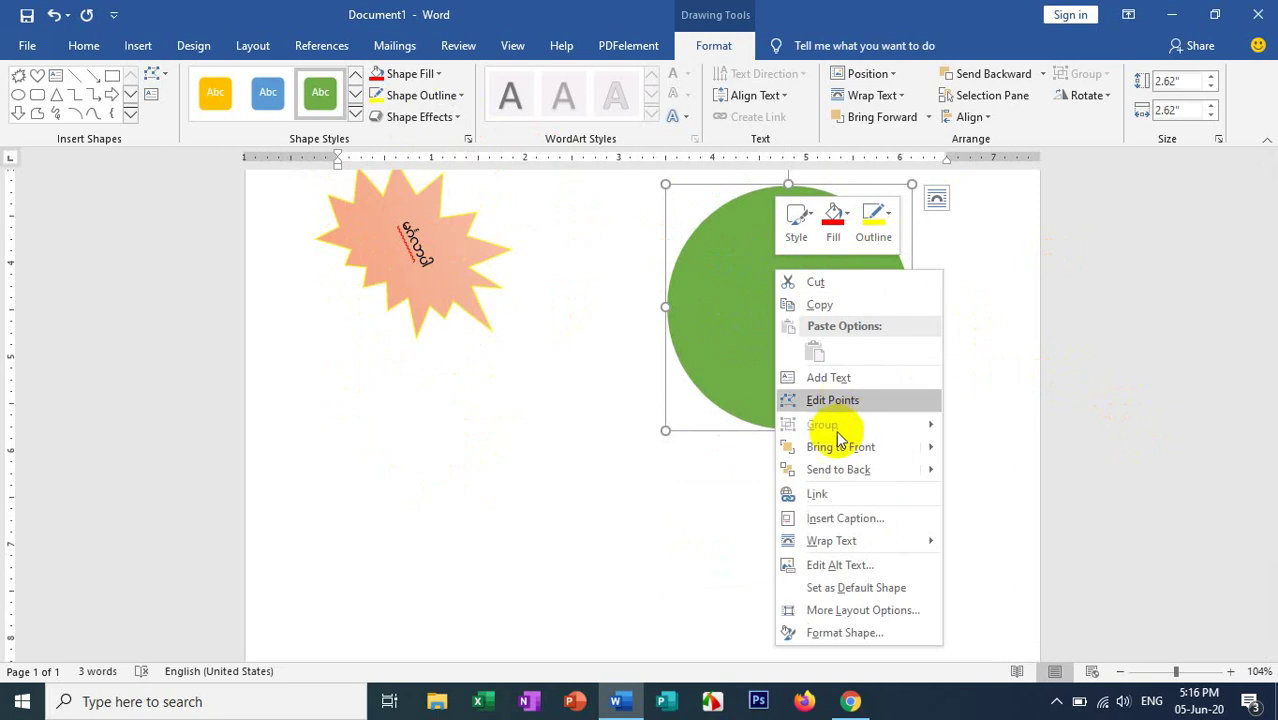
click(459, 395)
Step: Draw a 1.61" by 3.01" cloud callout below the explosion, styled white with black outline
click(139, 45)
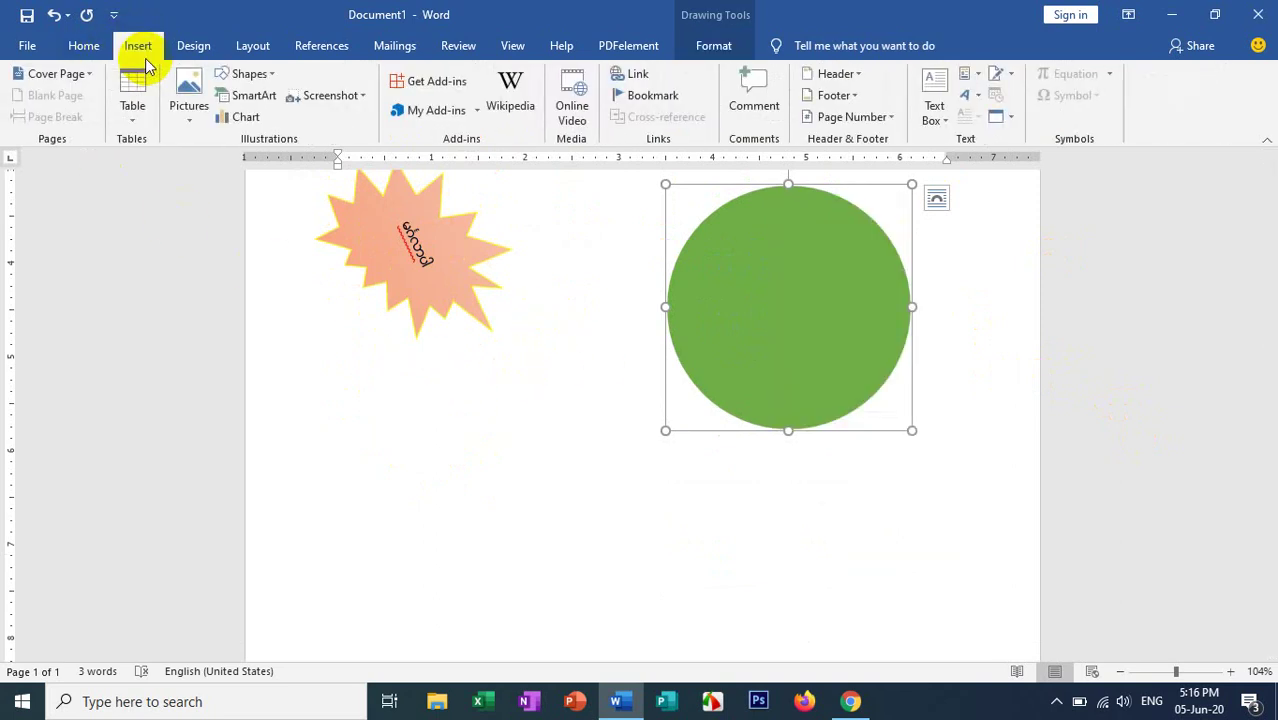
click(266, 76)
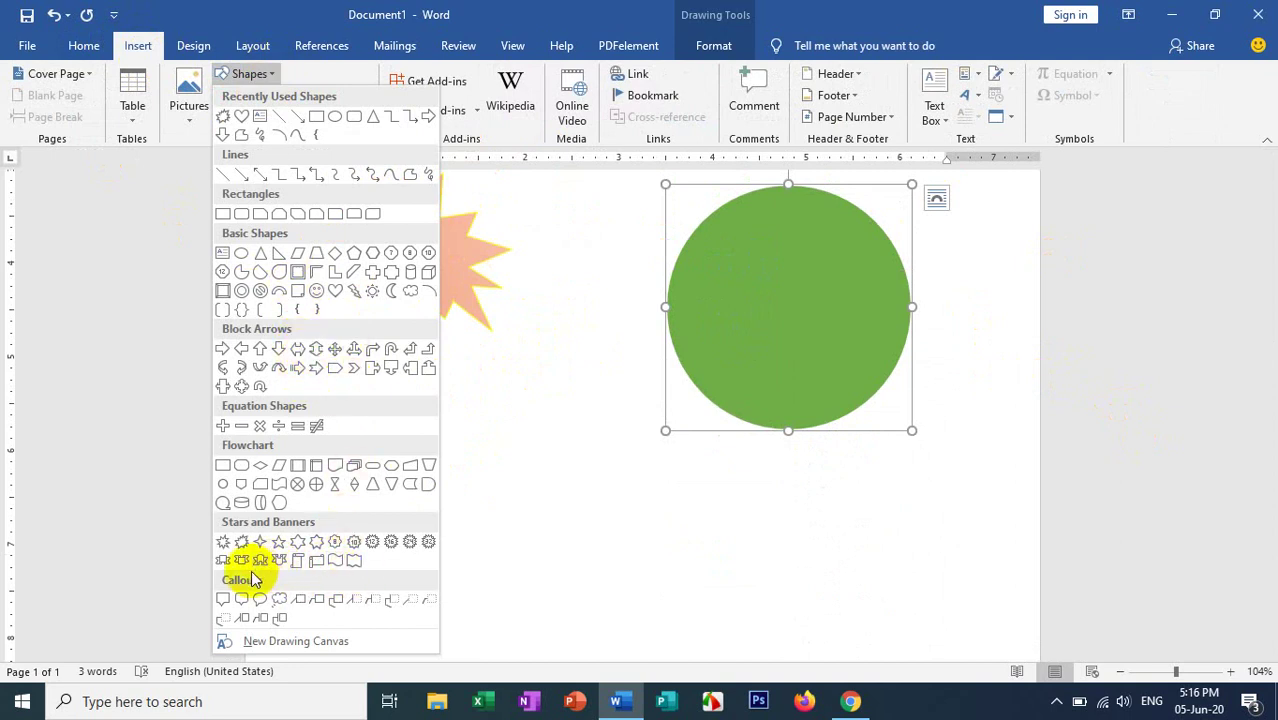
click(278, 599)
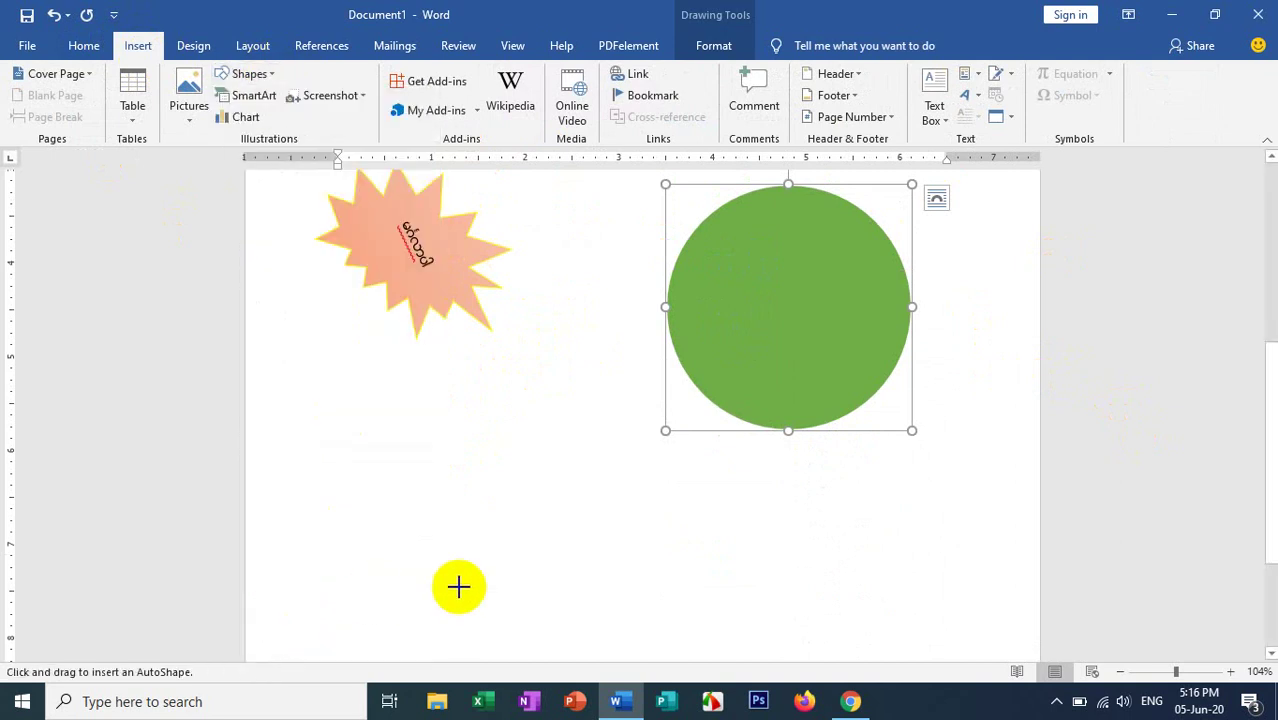
drag(350, 424, 632, 576)
scroll(540, 525, down, 1)
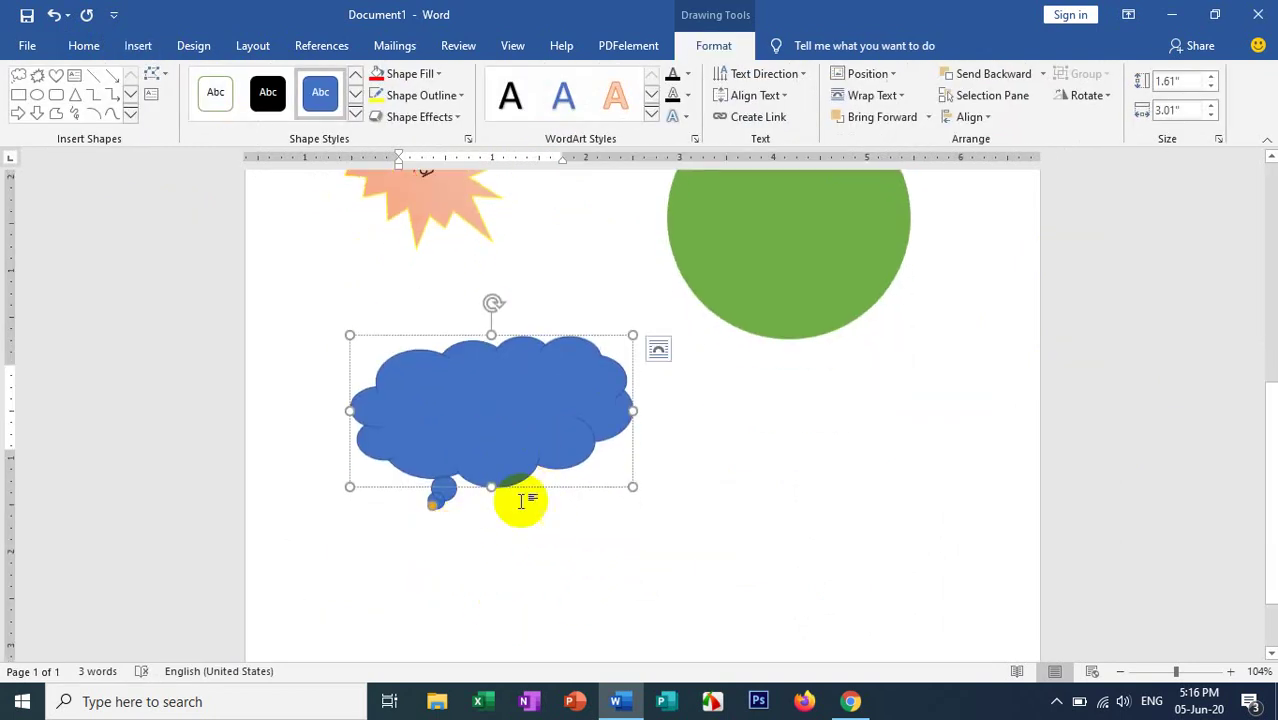
click(357, 117)
click(222, 141)
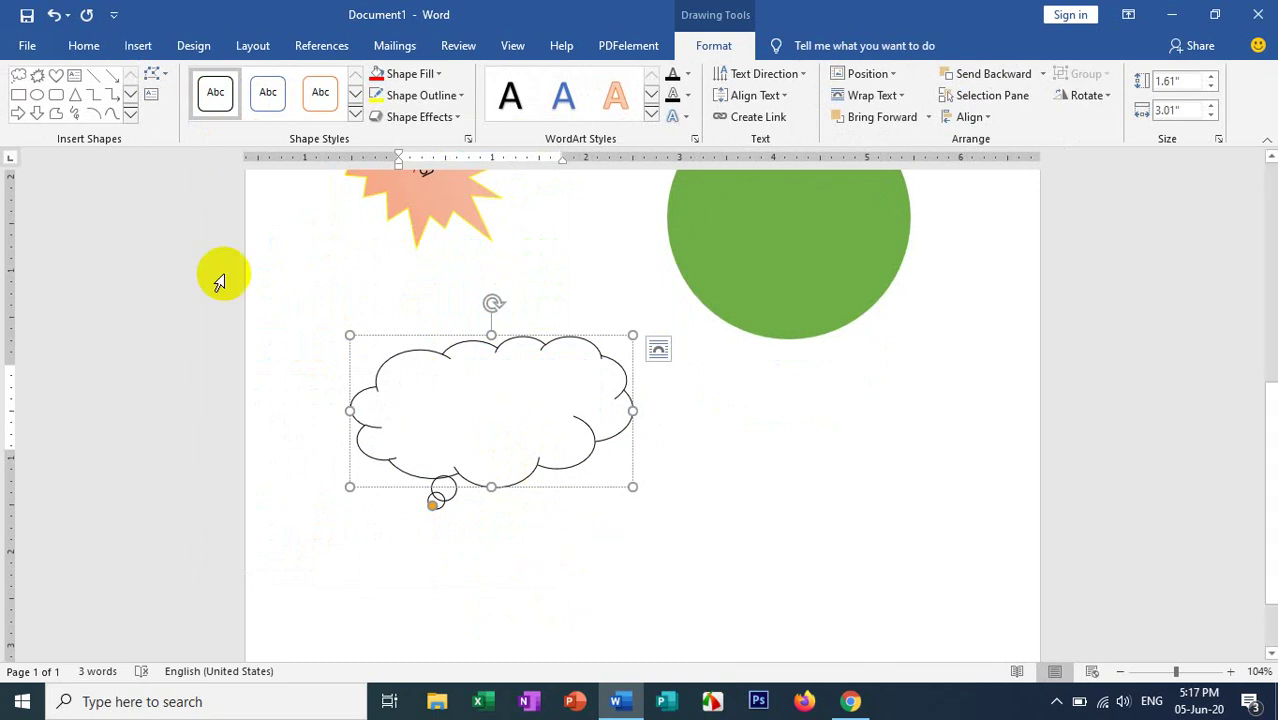
Step: Set the font to Zawgyi-One and type the Burmese greeting in the cloud
click(140, 46)
click(86, 46)
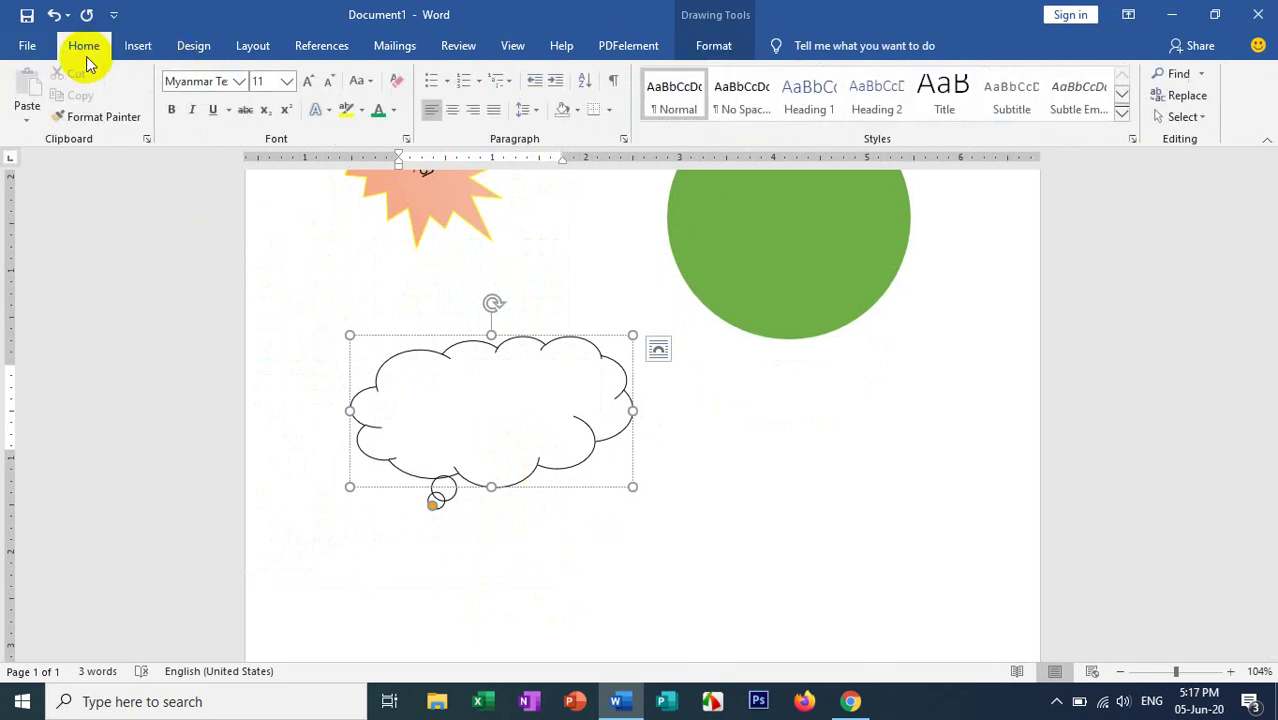
text(Gu)
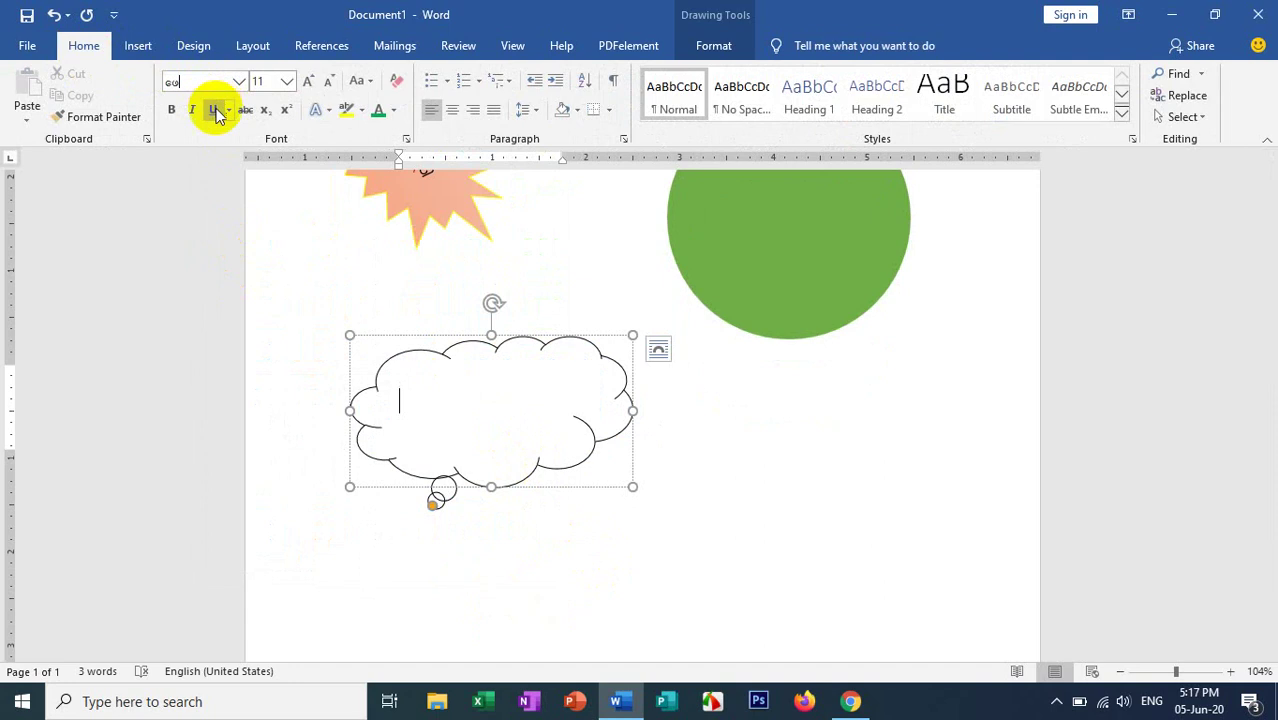
key(BackSpace)
key(BackSpace)
key(alt+shift)
key(Return)
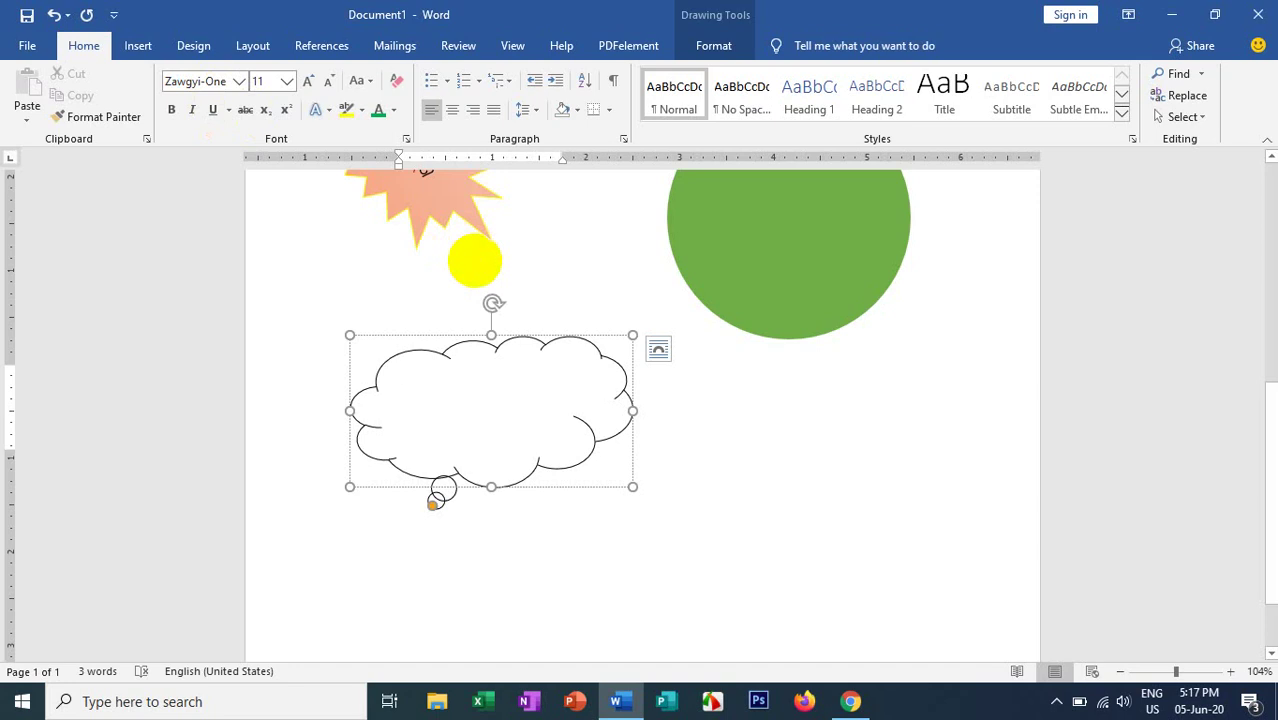
text(r)
key(BackSpace)
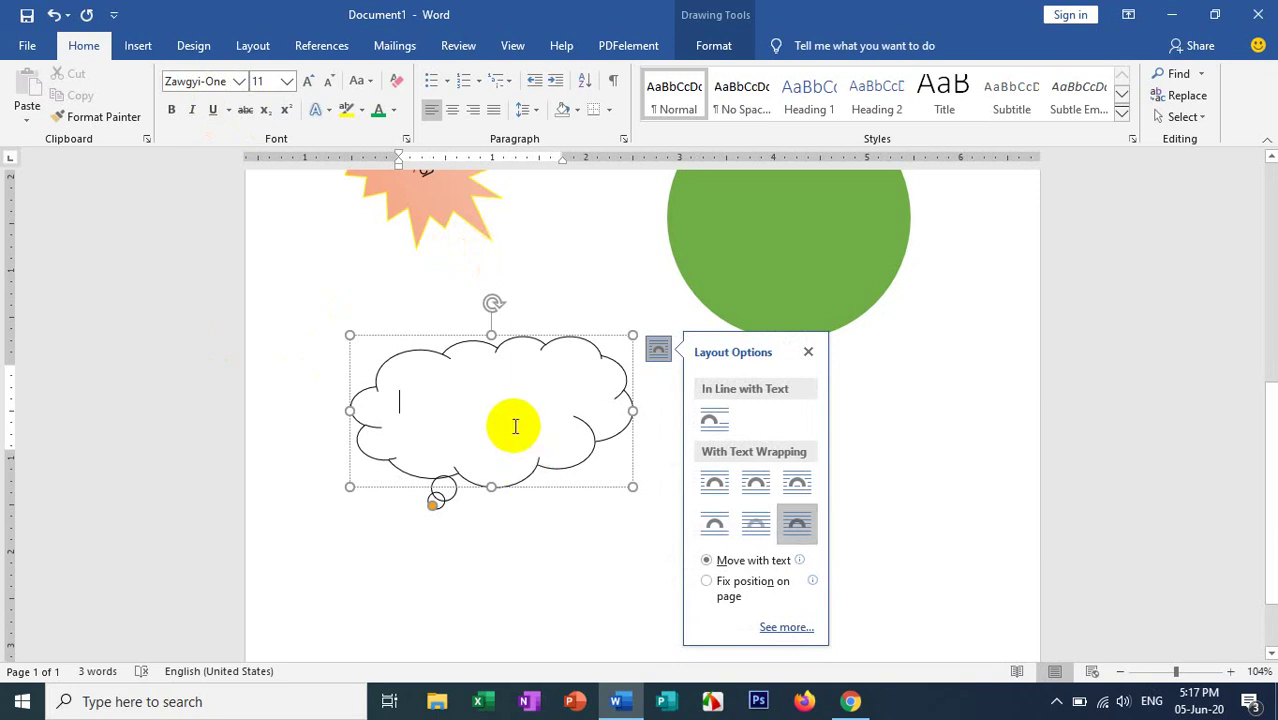
text(r)
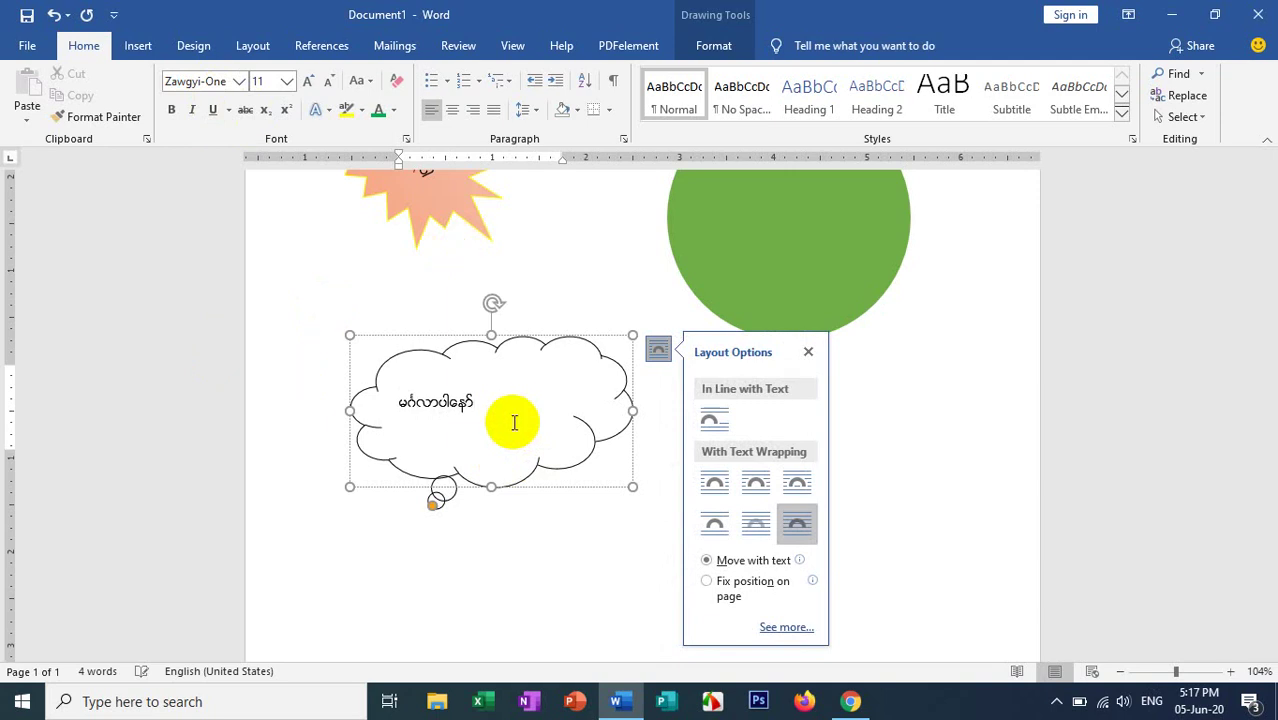
Step: Centre the Burmese text inside the cloud callout
drag(479, 408, 403, 401)
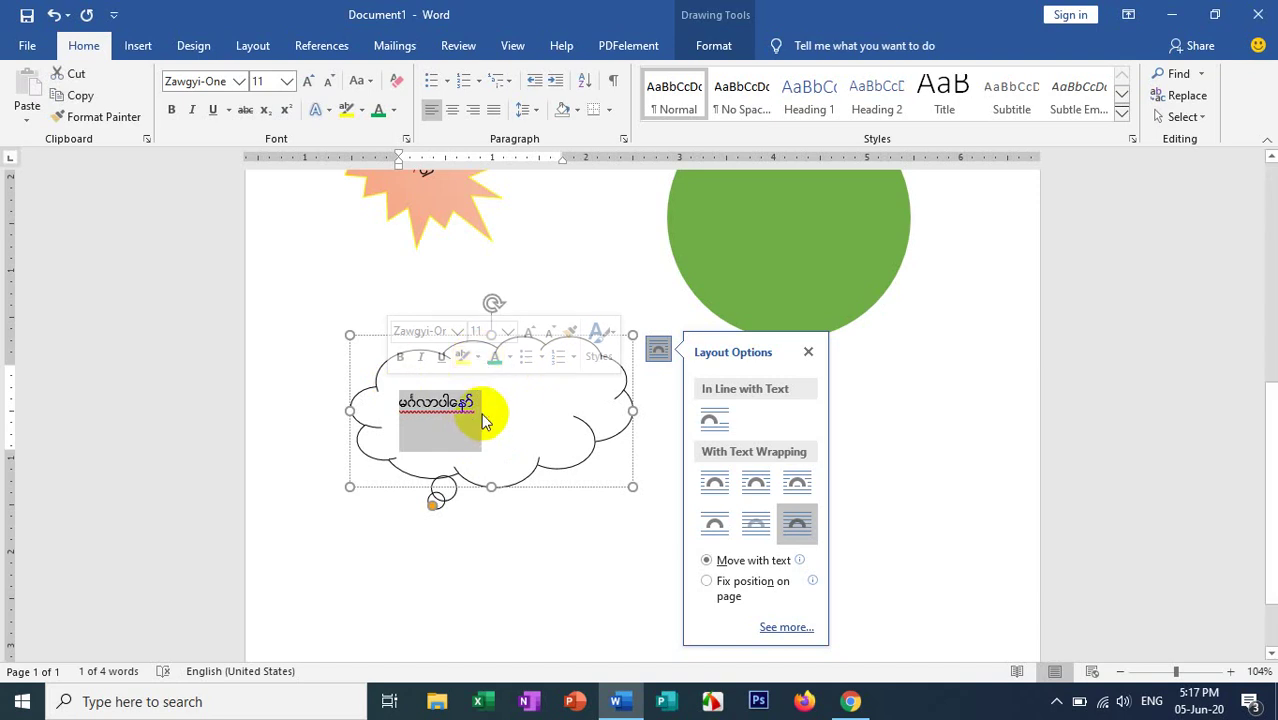
click(490, 412)
scroll(542, 408, down, 1)
scroll(400, 300, up, 4)
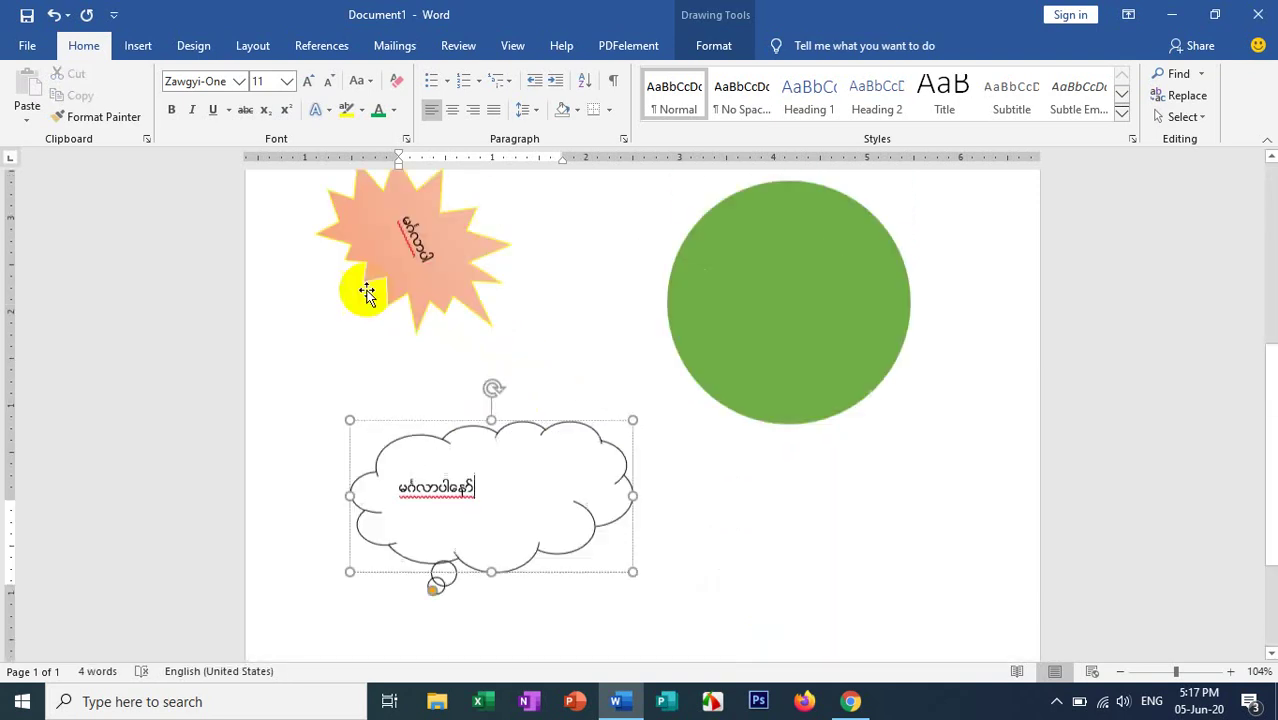
click(453, 110)
scroll(509, 318, down, 3)
scroll(515, 313, down, 1)
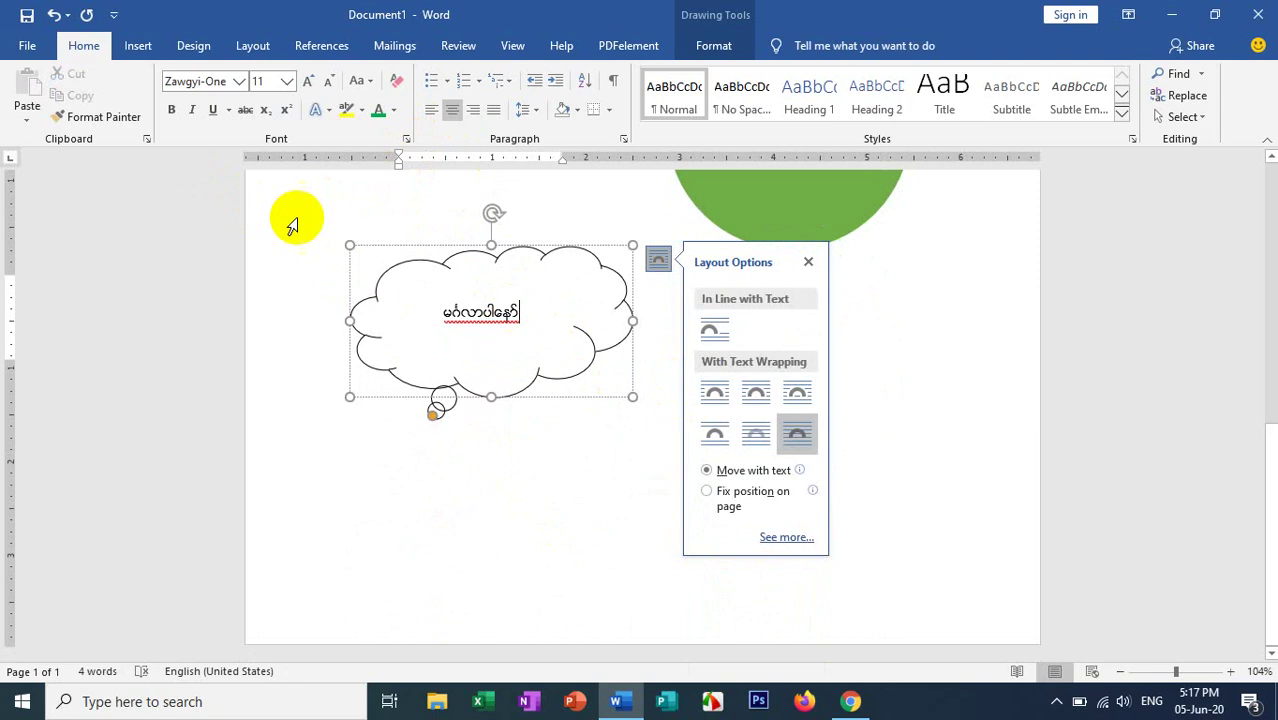
click(138, 45)
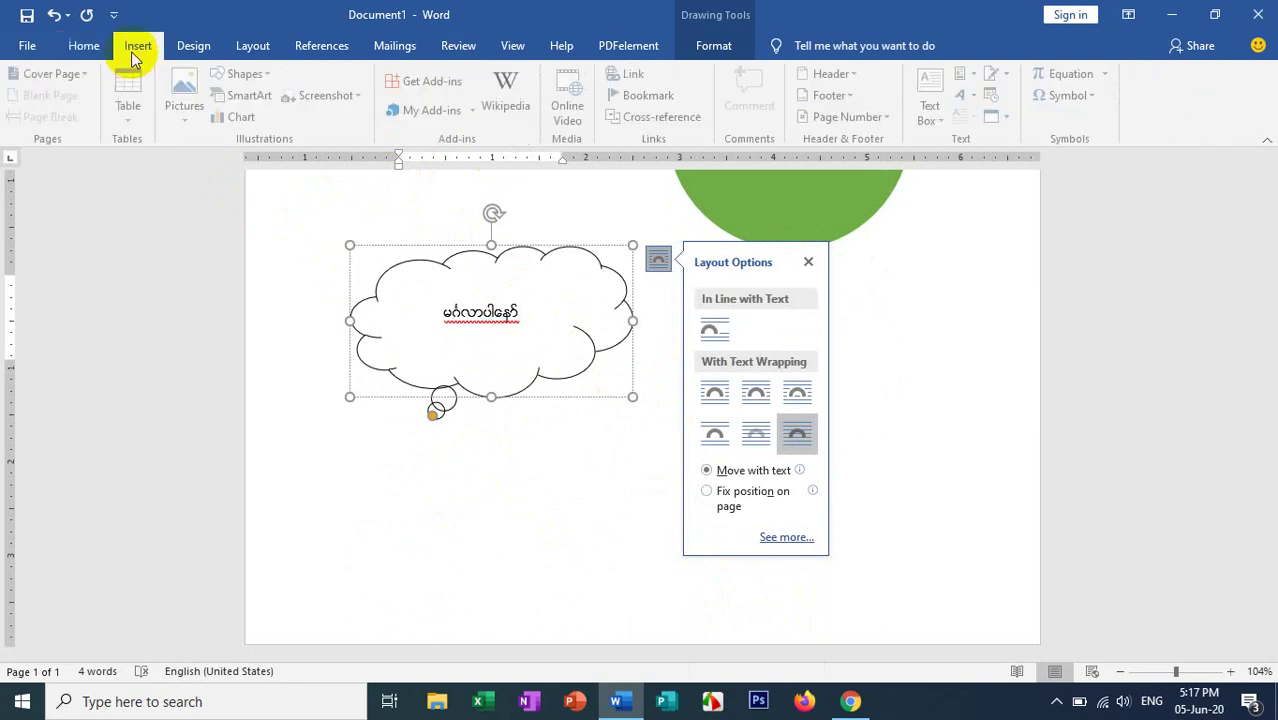
Step: Draw a straight arrow line pointing up-right from beside the cloud toward the green circle
click(250, 74)
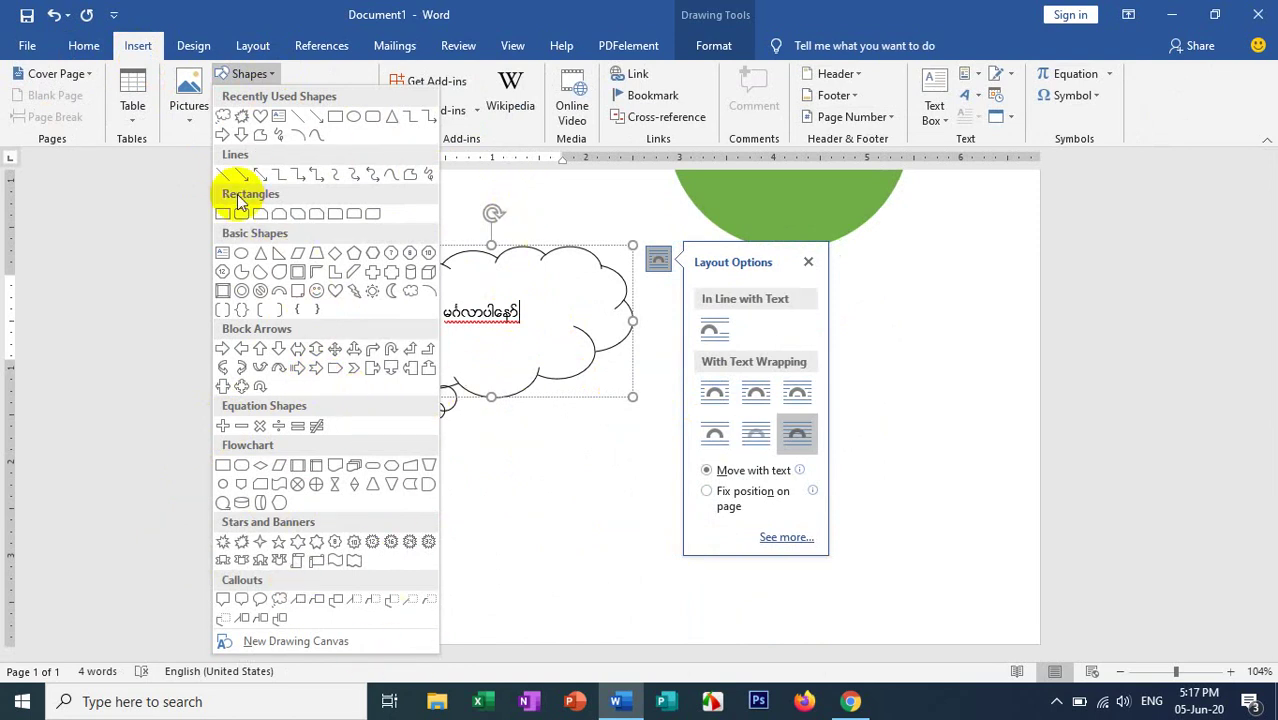
click(316, 117)
mouse_move(662, 328)
mouse_down()
mouse_move(844, 240)
mouse_move(833, 266)
mouse_up()
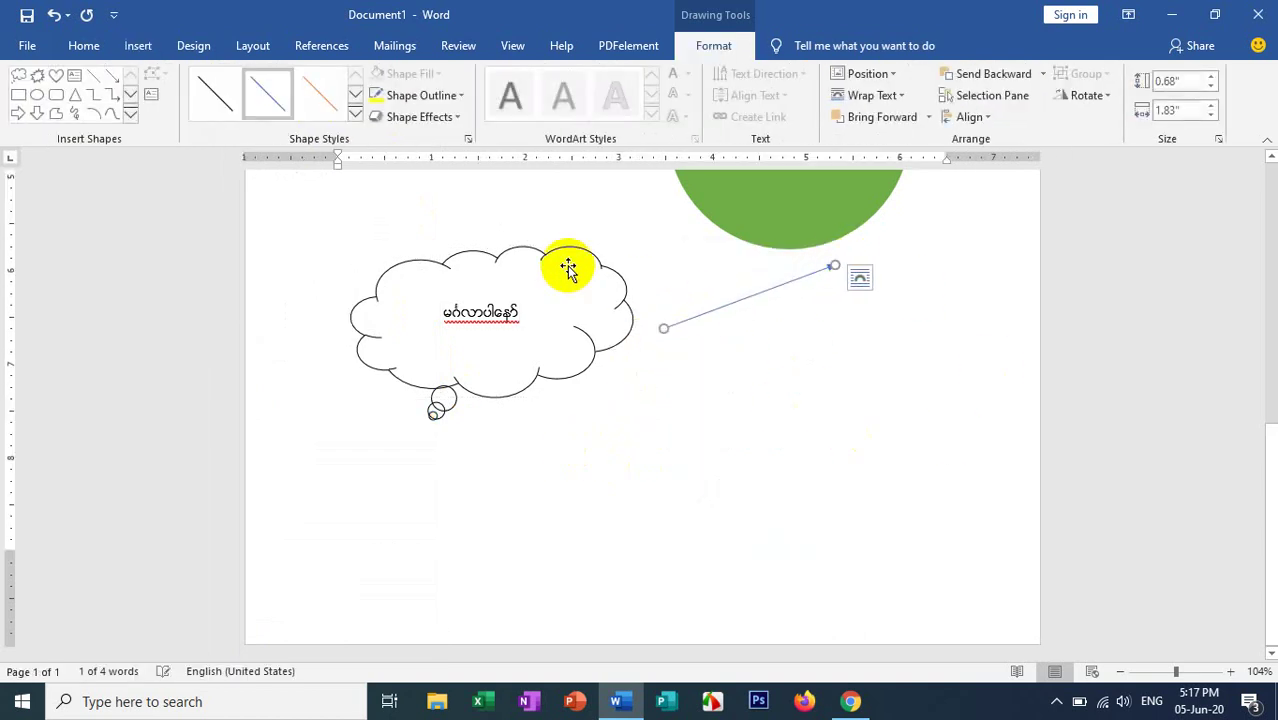
scroll(727, 297, up, 5)
click(571, 366)
scroll(795, 360, down, 3)
scroll(795, 360, down, 3)
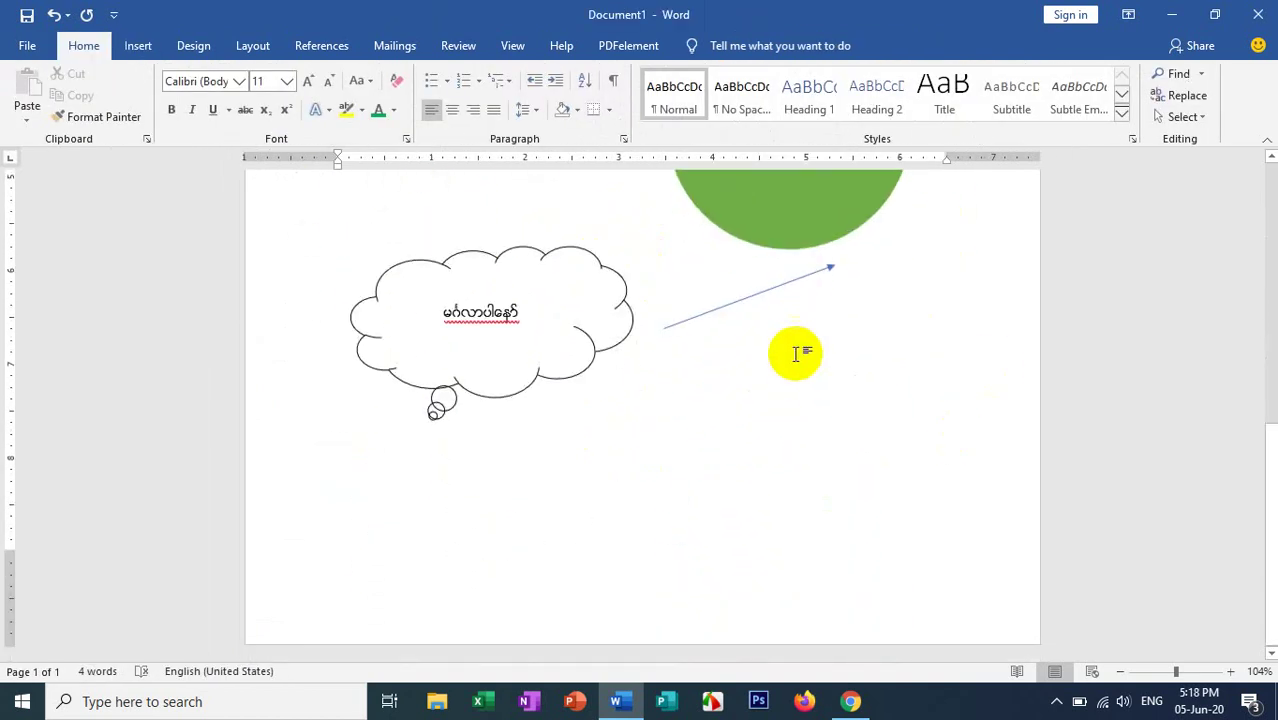
Step: Draw a tall 2.2" by 0.34" oval below the arrow with the Moderate Effect gold style
click(140, 50)
click(266, 78)
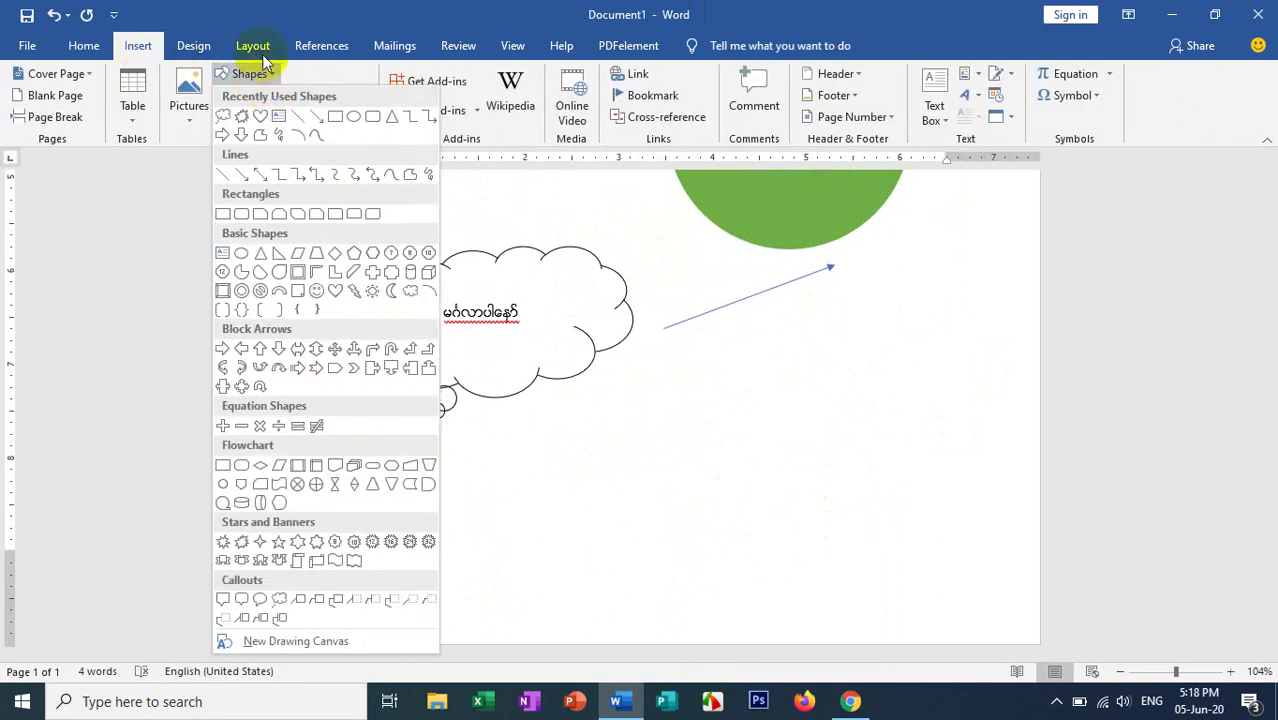
click(268, 75)
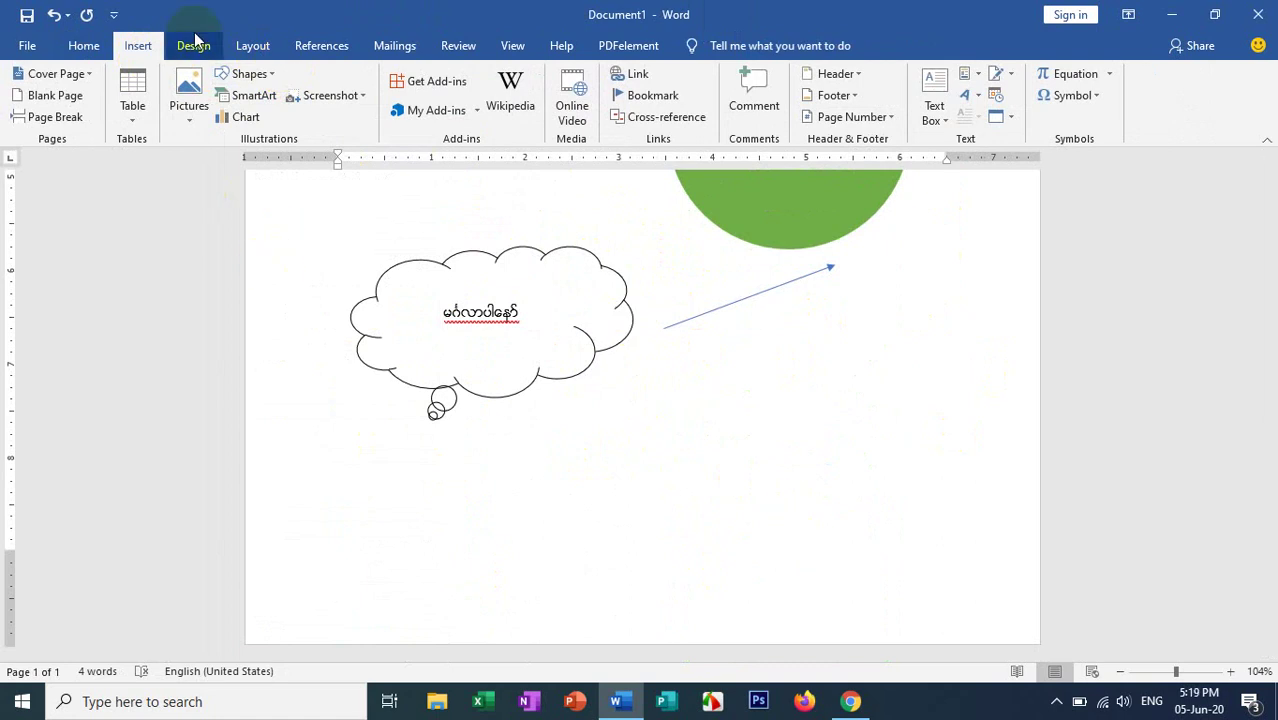
click(250, 75)
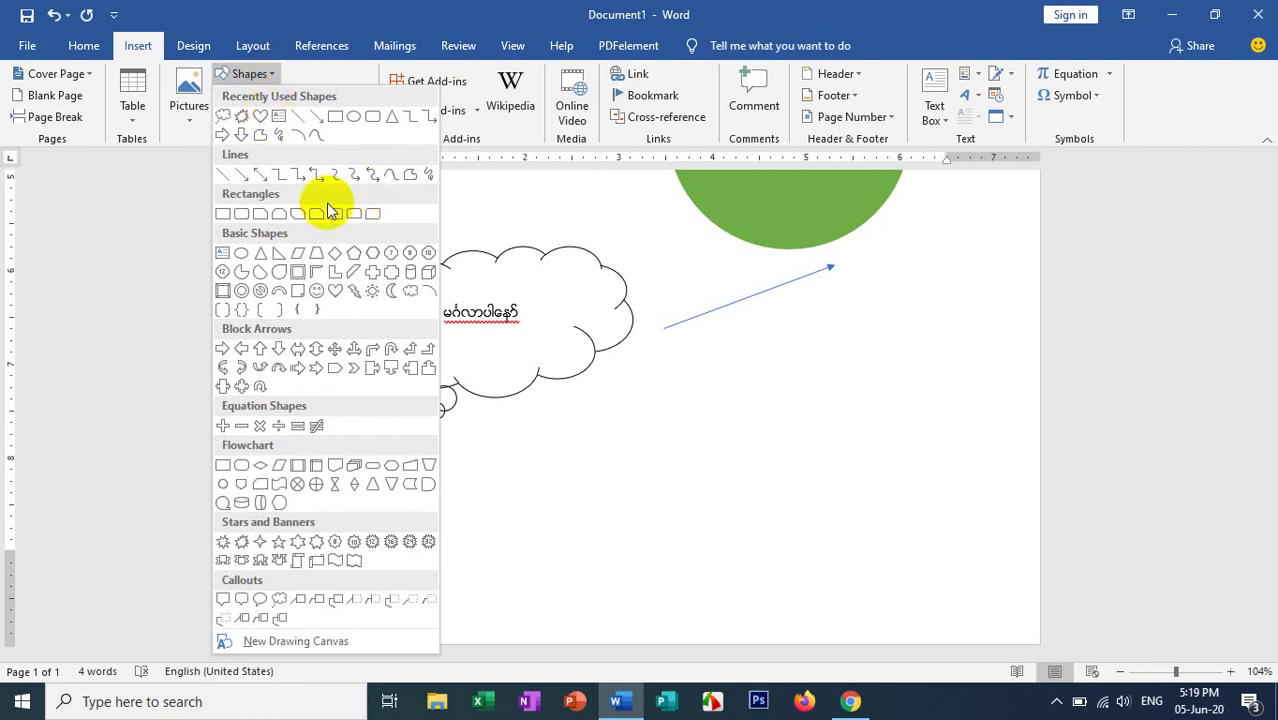
click(353, 116)
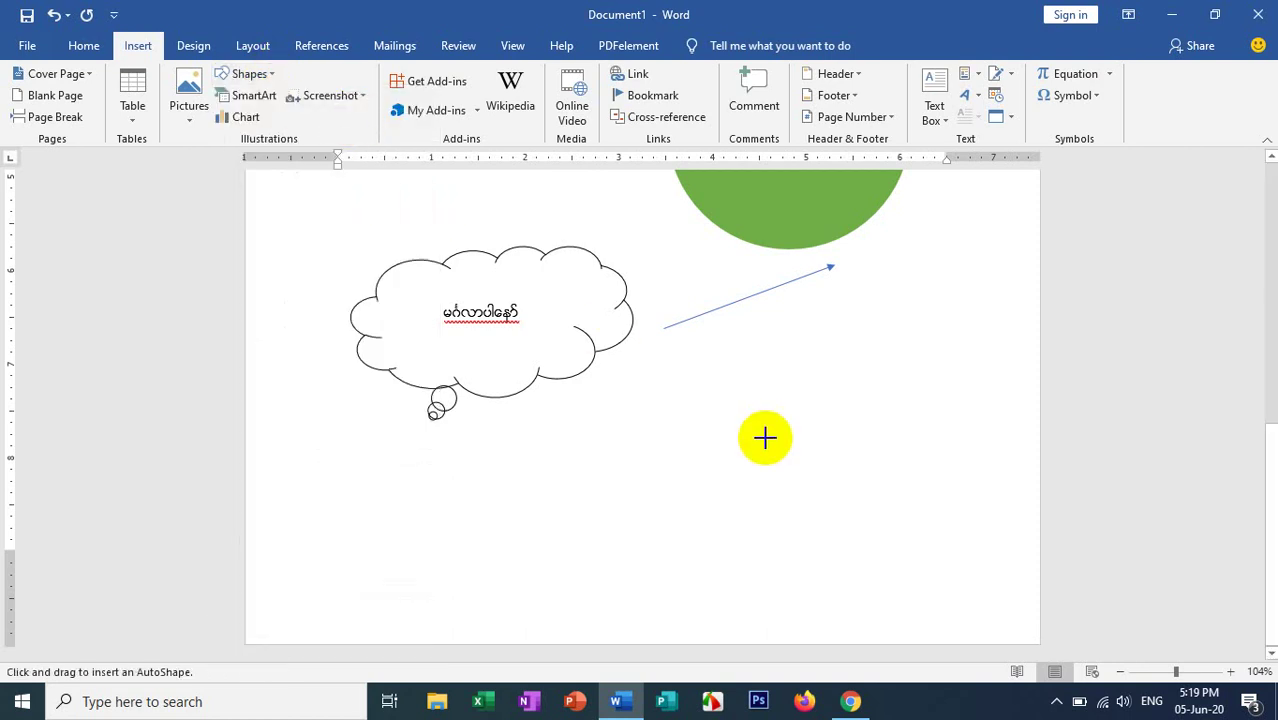
mouse_move(765, 361)
mouse_down()
mouse_move(830, 562)
mouse_move(819, 592)
mouse_move(819, 576)
mouse_move(797, 568)
mouse_up()
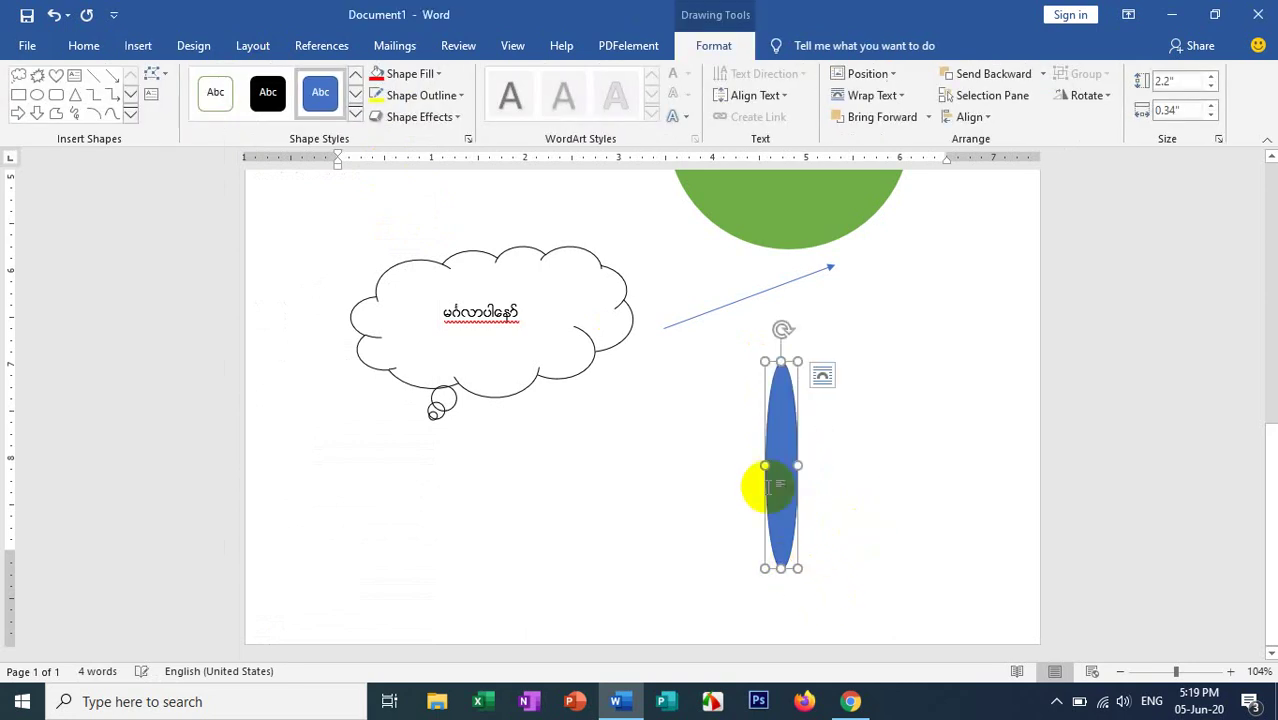
click(355, 117)
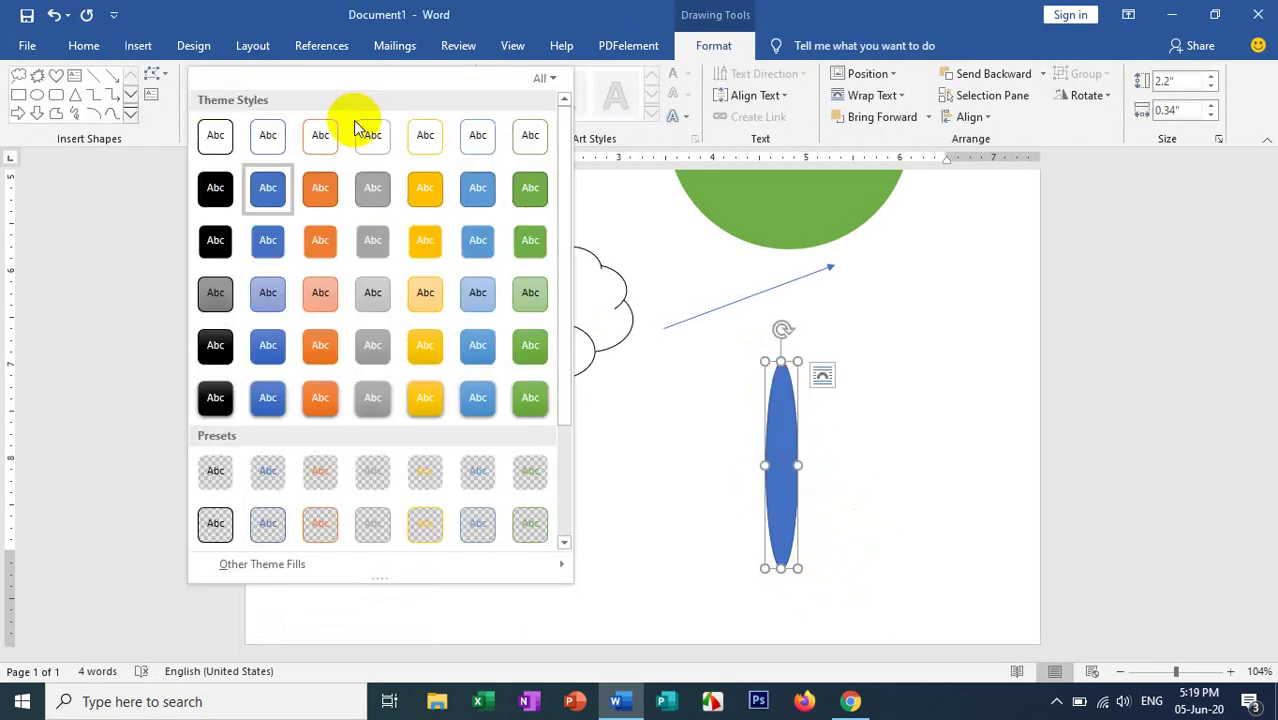
click(434, 355)
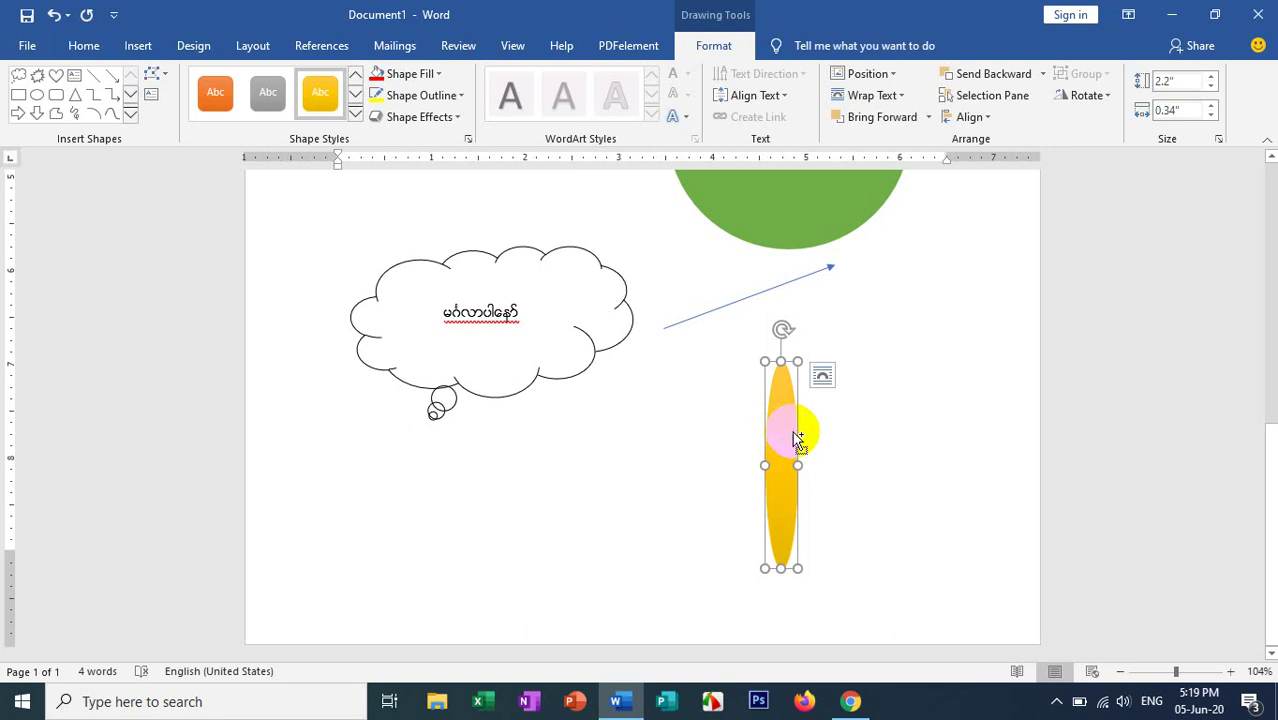
Step: Paste two copies of the gold oval onto the original and rotate each clockwise
key(ctrl+v)
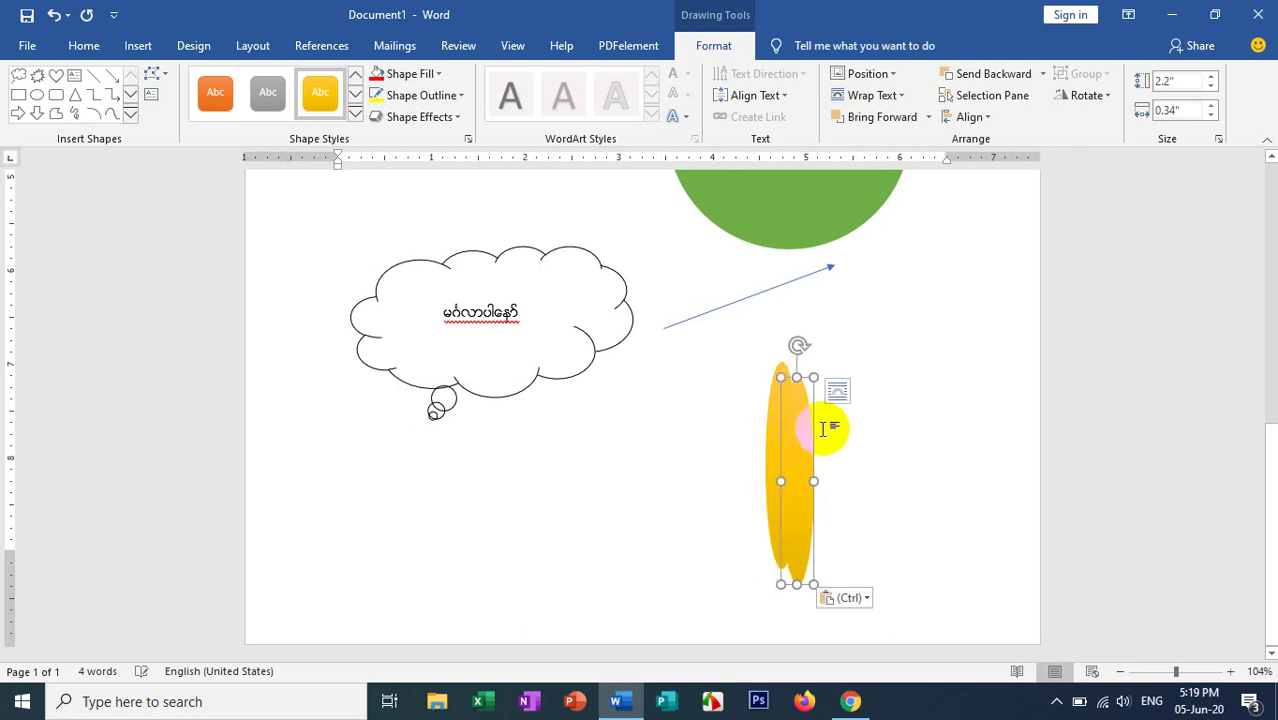
drag(801, 456, 781, 439)
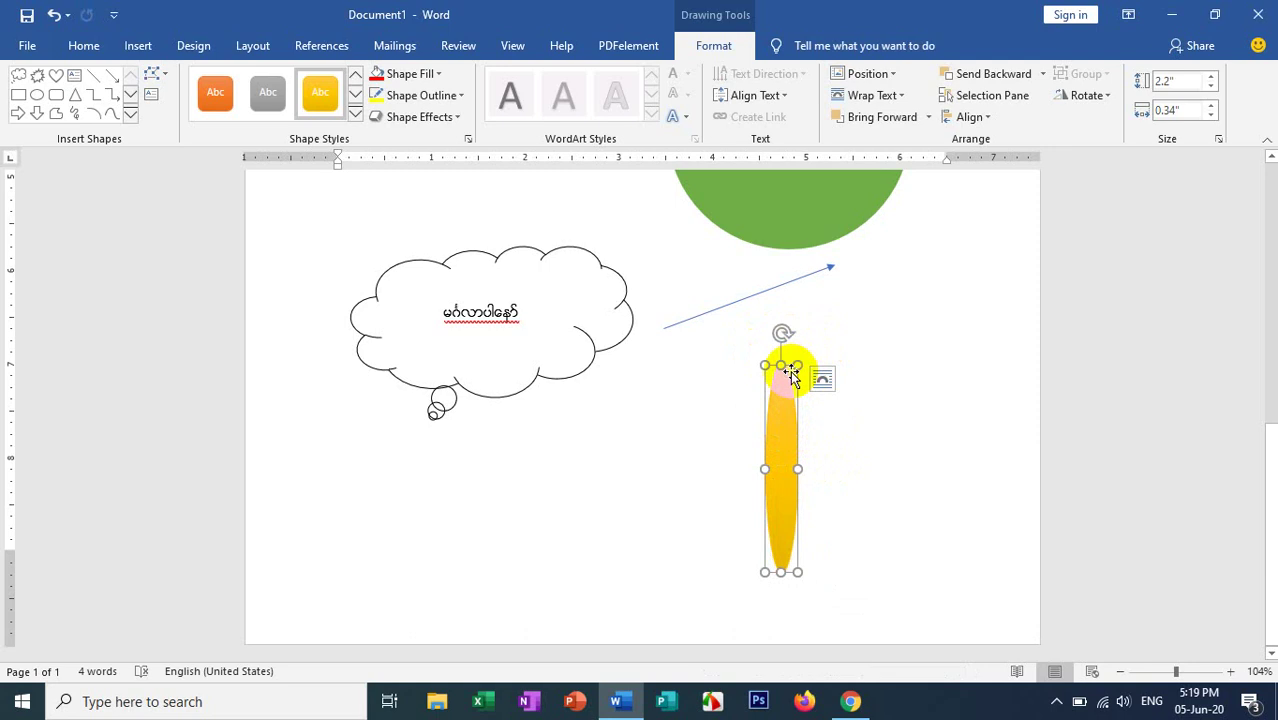
drag(779, 337, 818, 340)
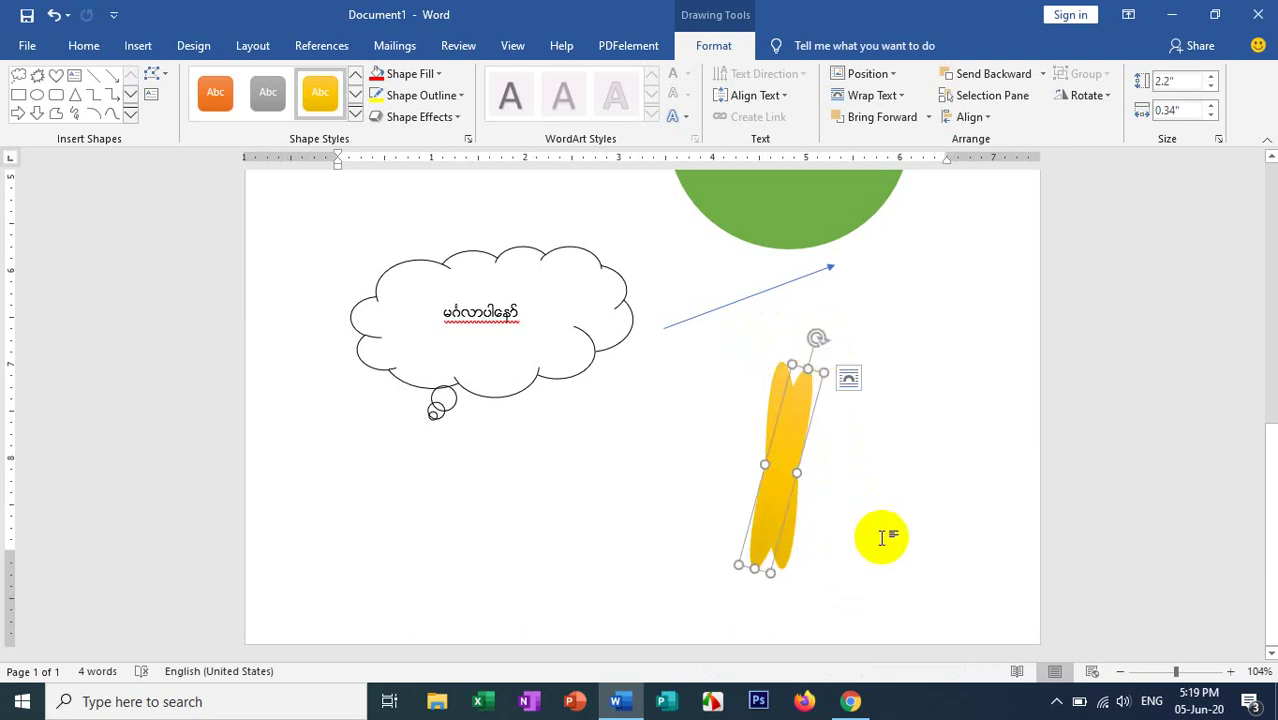
key(ctrl+v)
click(796, 456)
drag(811, 453, 794, 436)
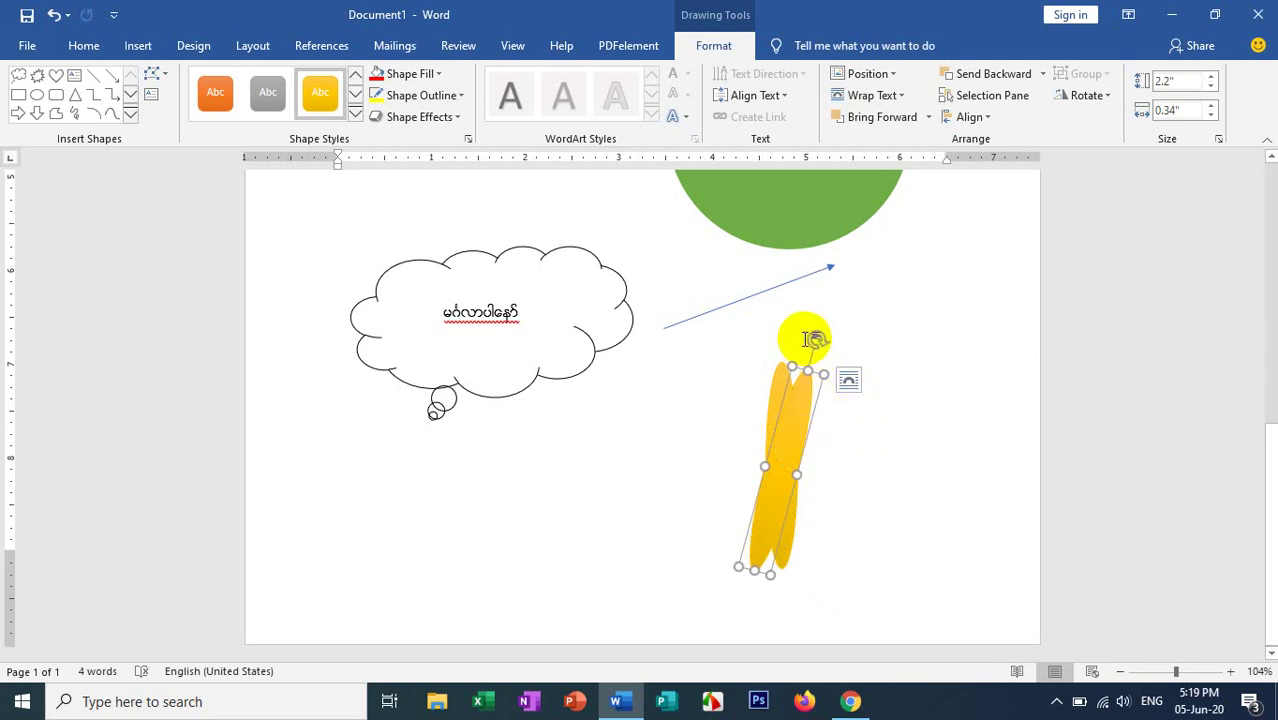
drag(824, 346, 856, 366)
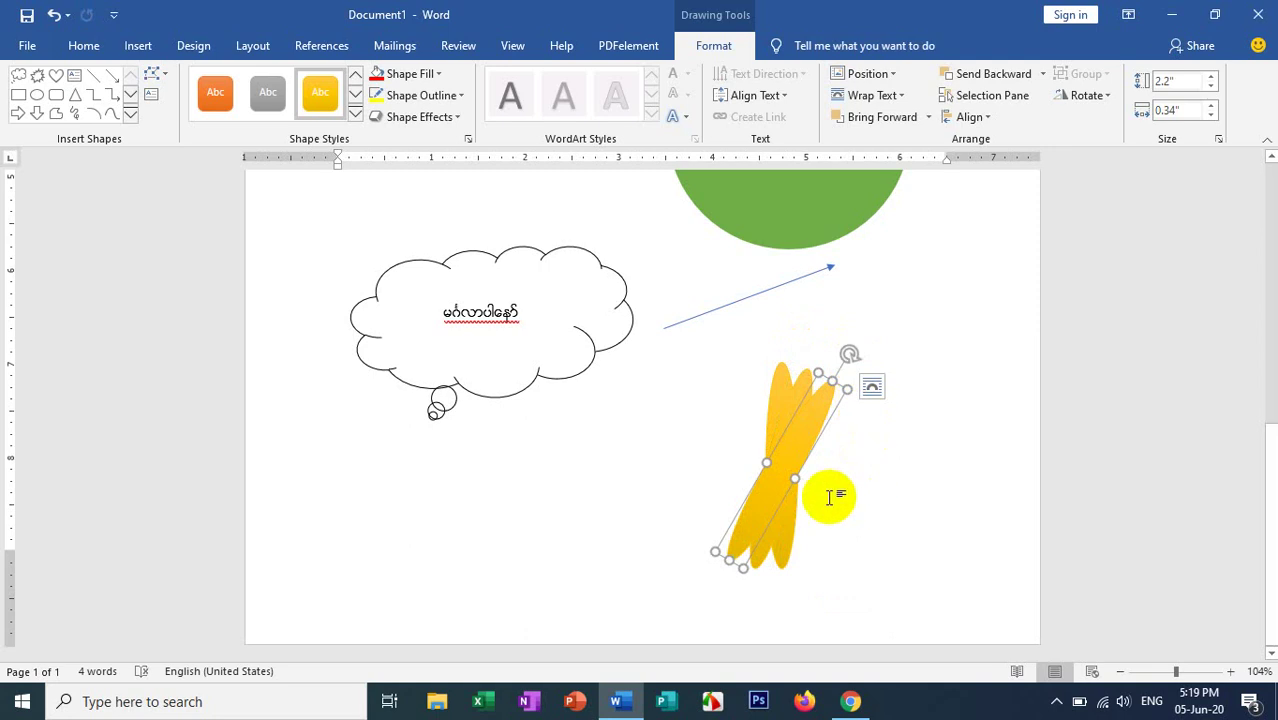
Step: Paste a third oval copy, rotate it further clockwise and nudge it into the fan
click(797, 451)
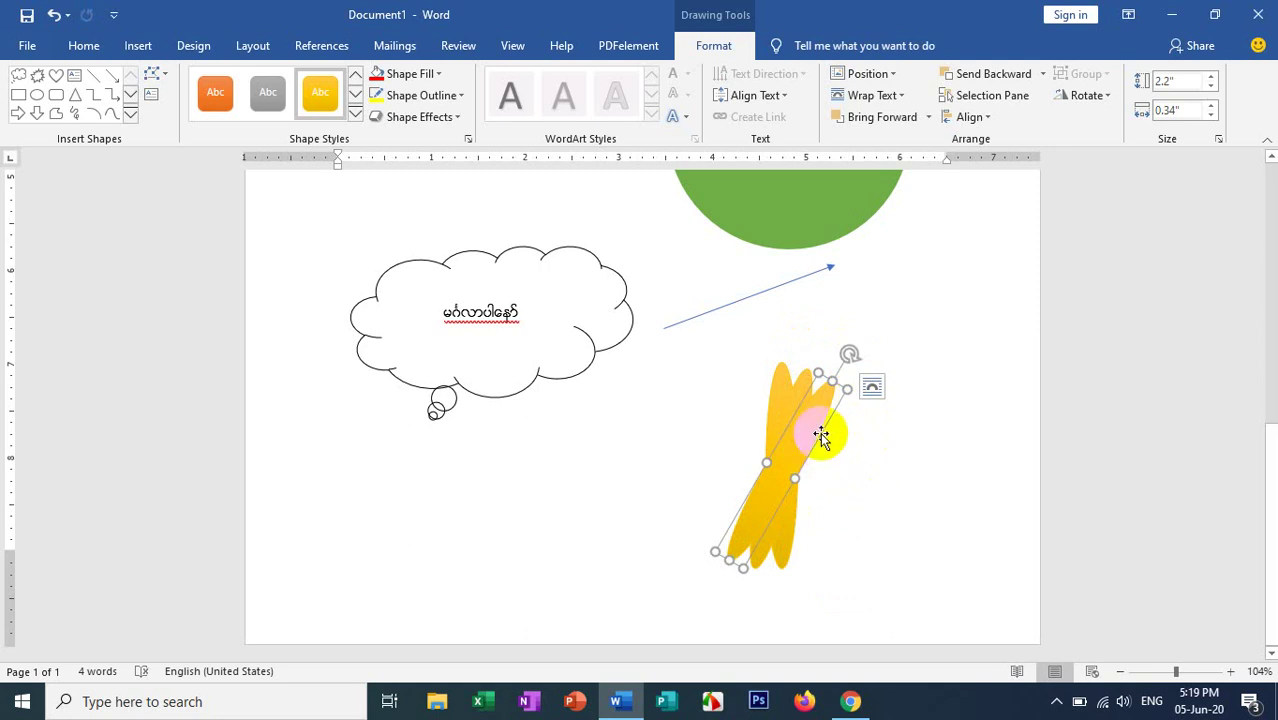
click(811, 442)
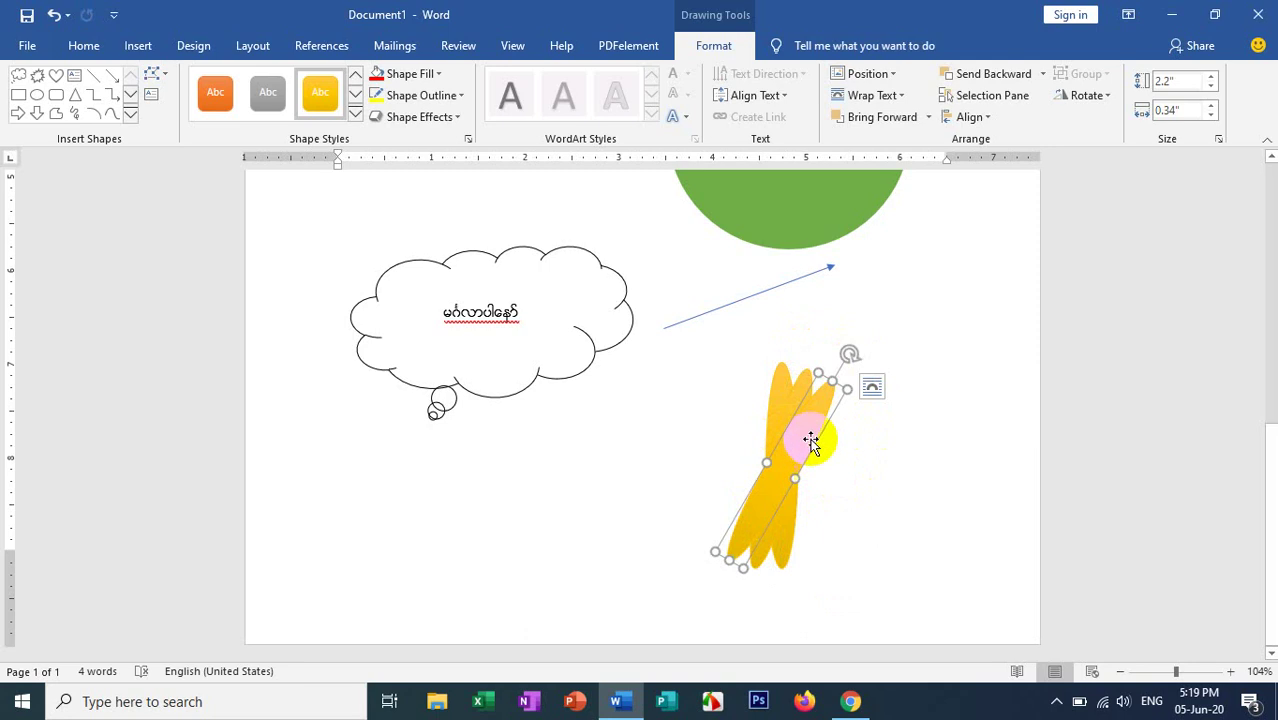
click(777, 398)
click(778, 515)
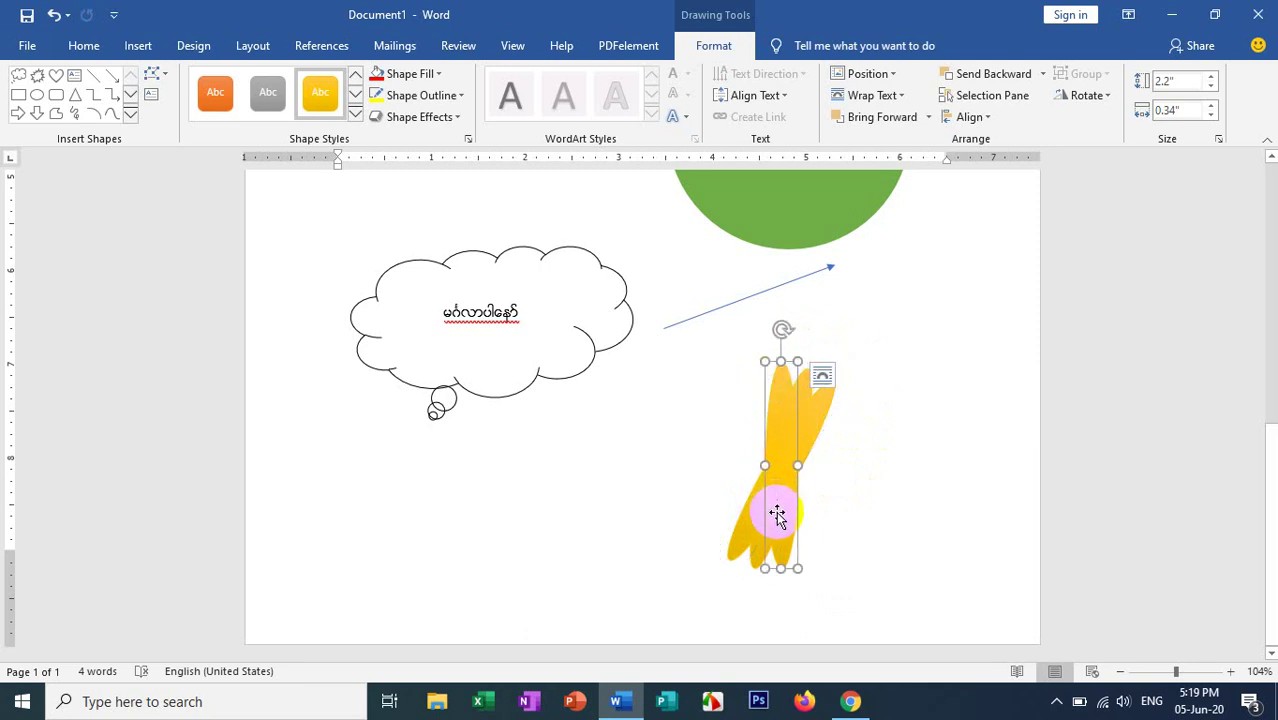
click(814, 438)
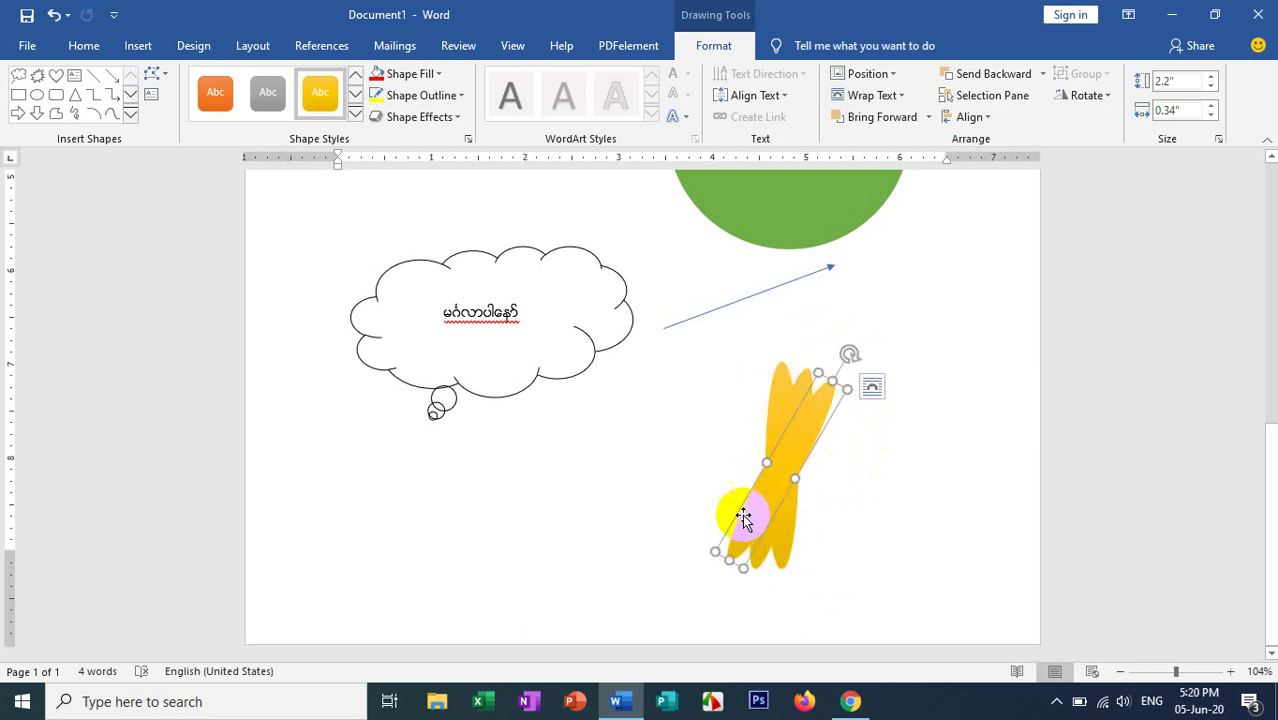
click(790, 420)
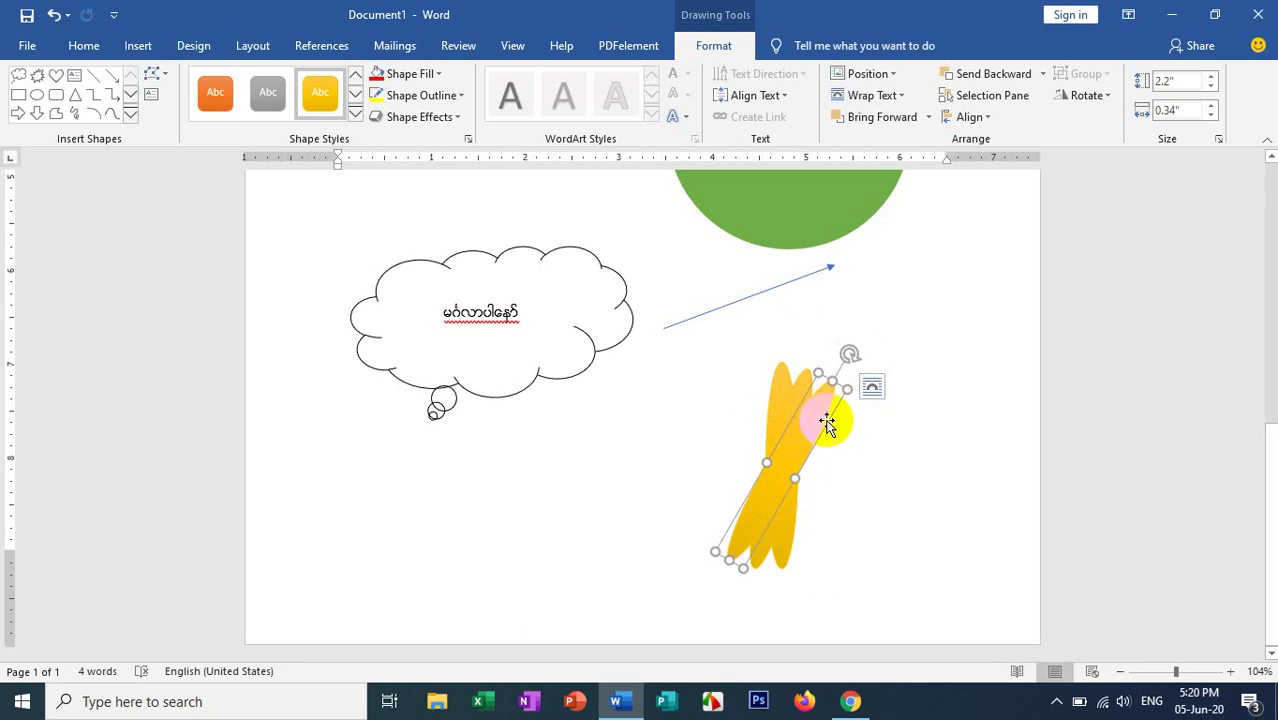
click(800, 424)
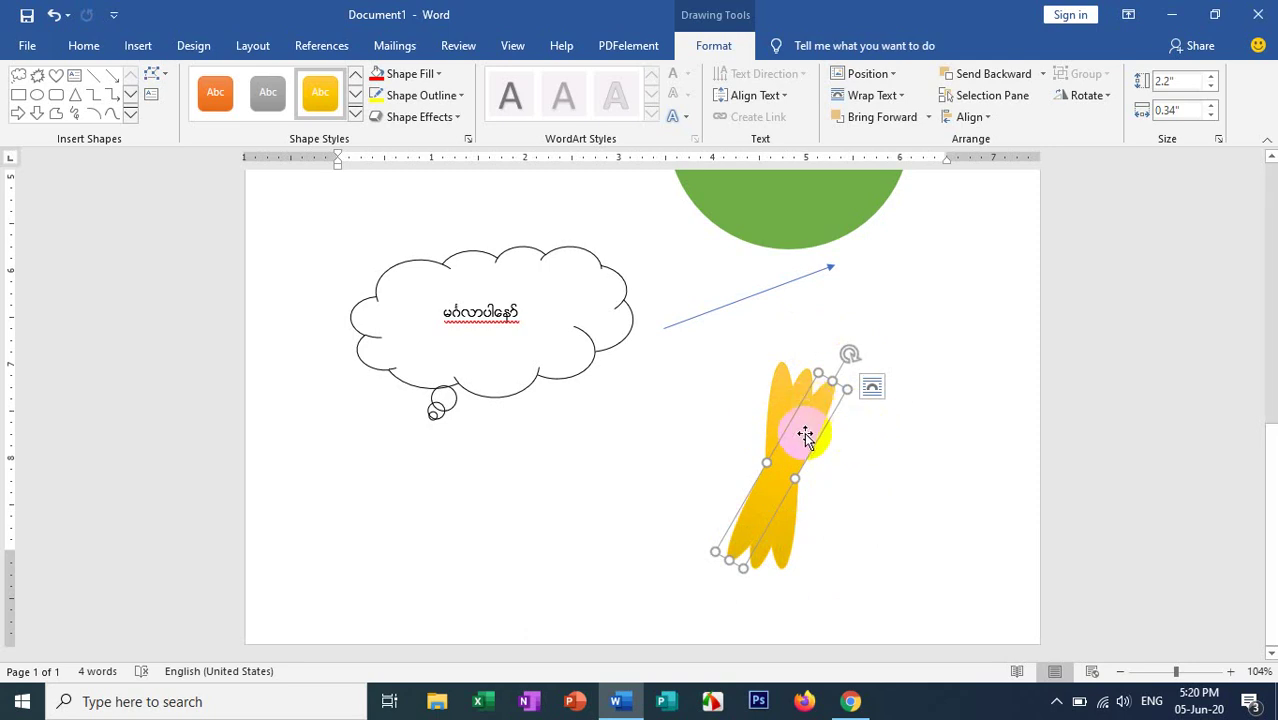
key(ctrl+v)
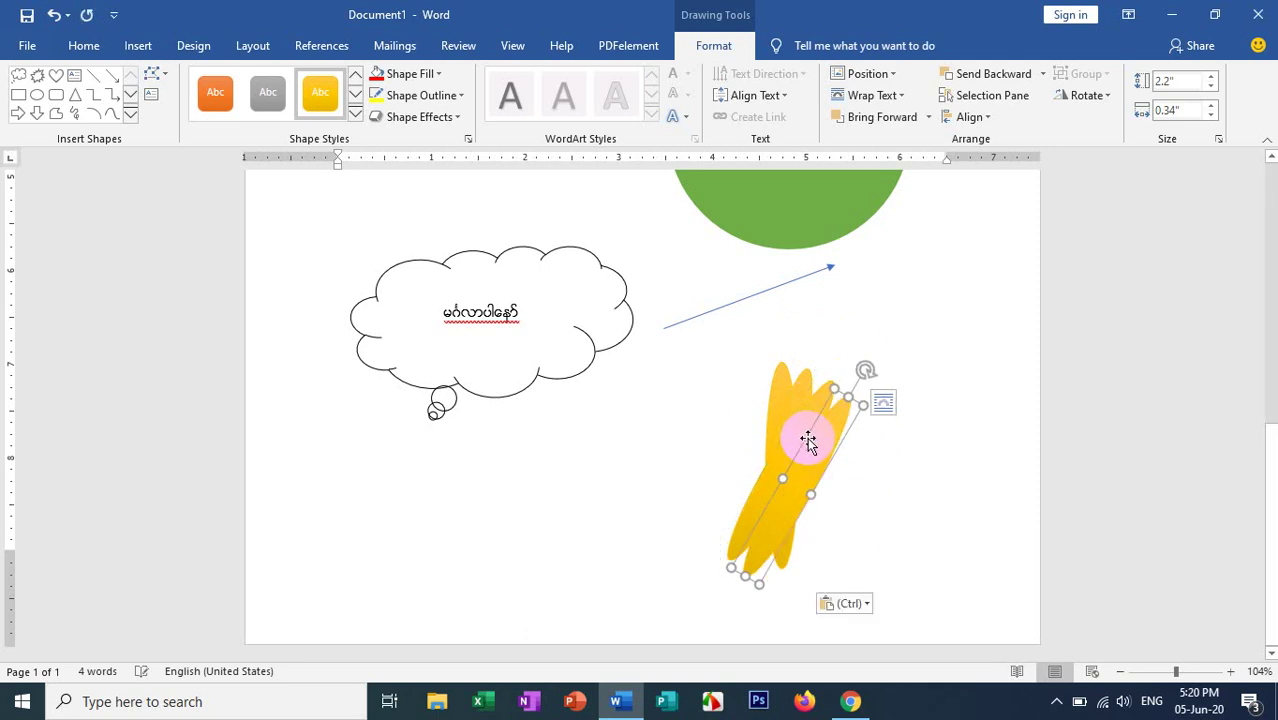
drag(819, 468, 802, 451)
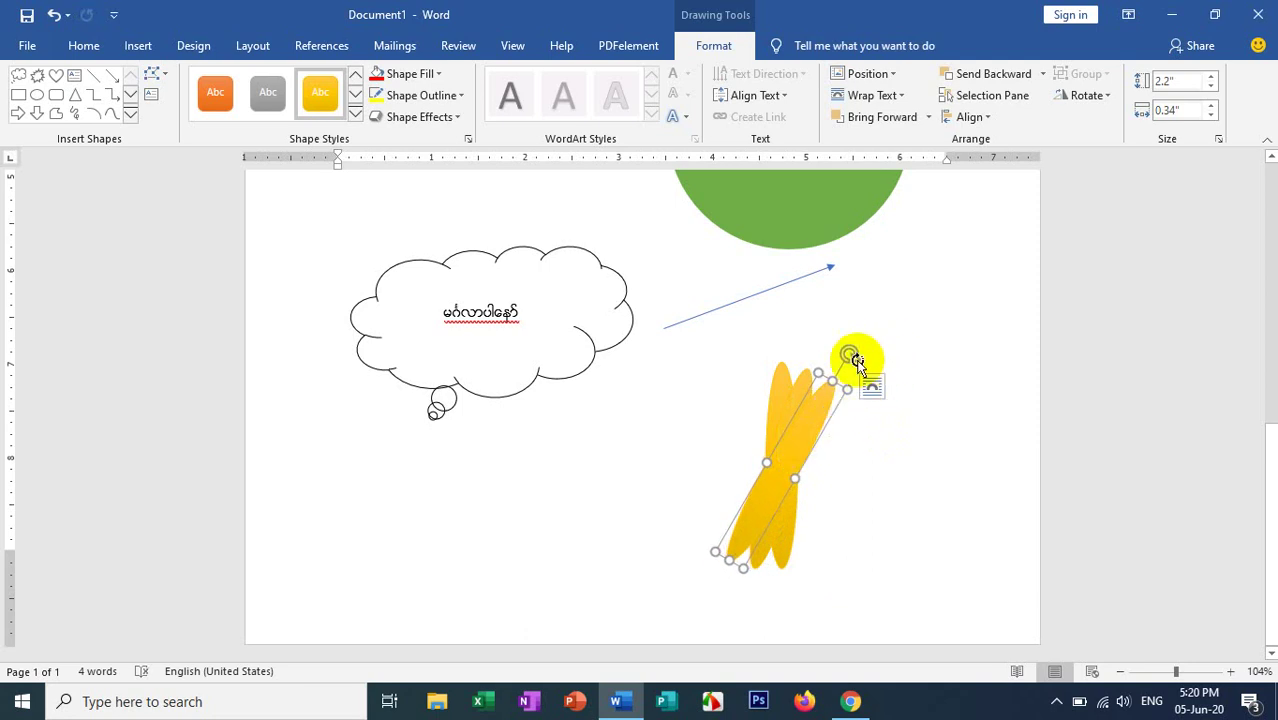
drag(848, 352, 879, 395)
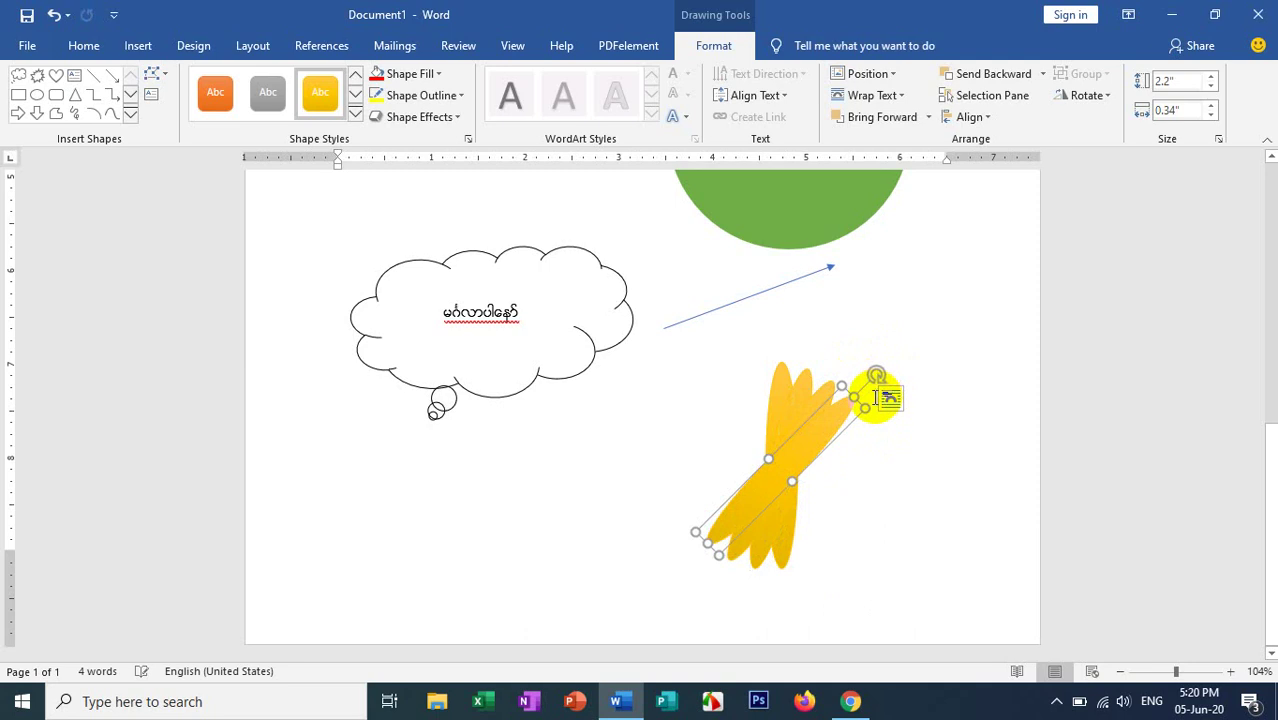
drag(838, 432, 824, 427)
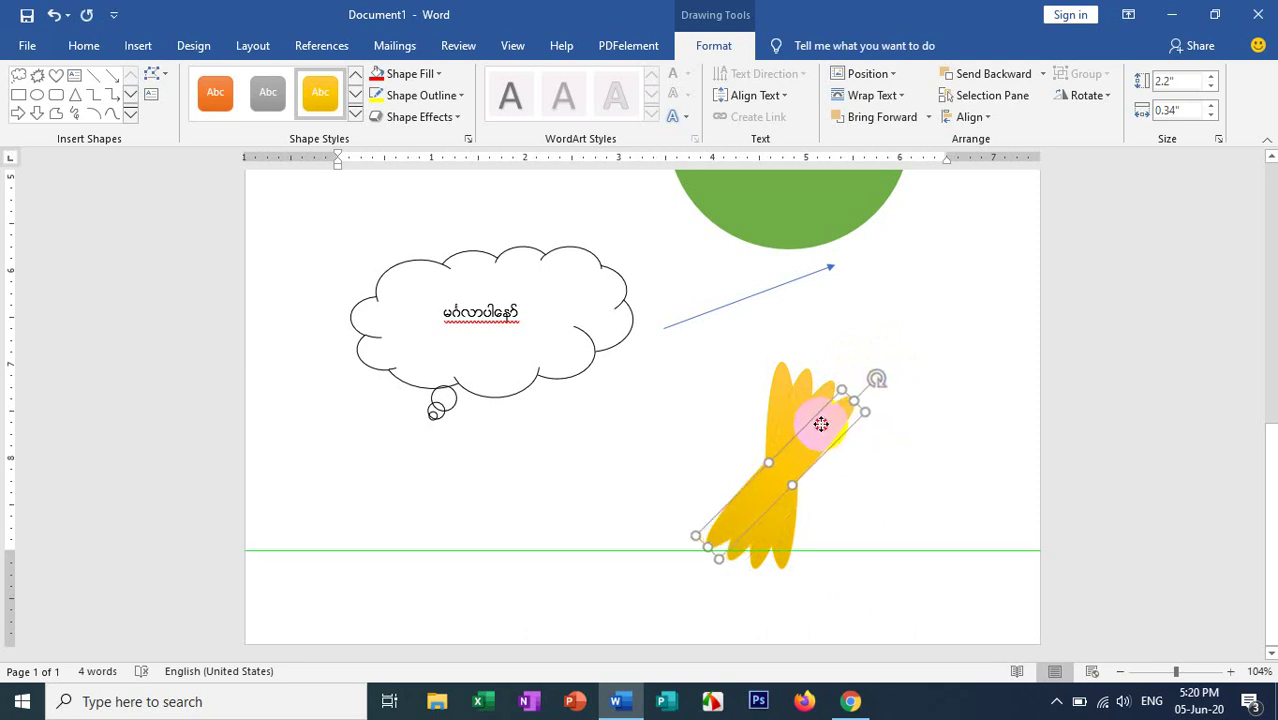